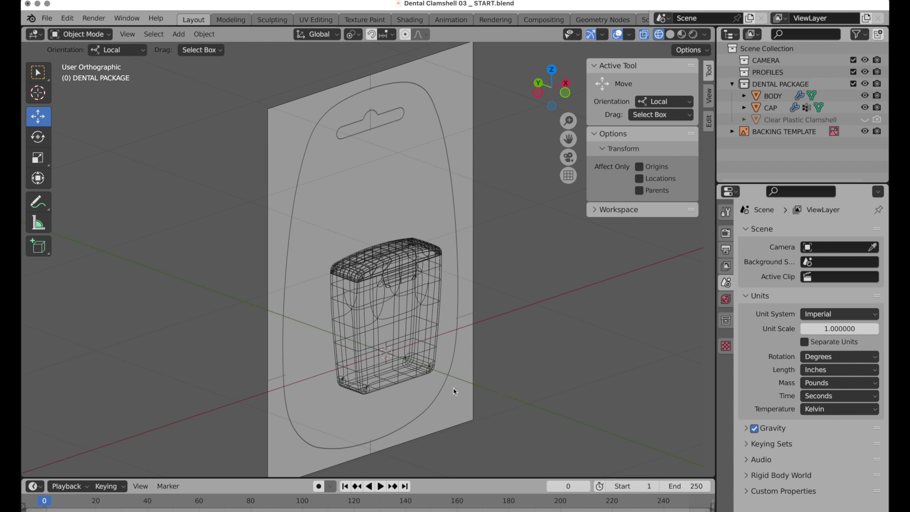
# Step: Switch to Front Orthographic view and pan to centre the backing card outline
pyautogui.click(564, 93)
pyautogui.keyDown('shift'); pyautogui.moveTo(491, 196); pyautogui.dragTo(509, 239, button='middle'); pyautogui.keyUp('shift')
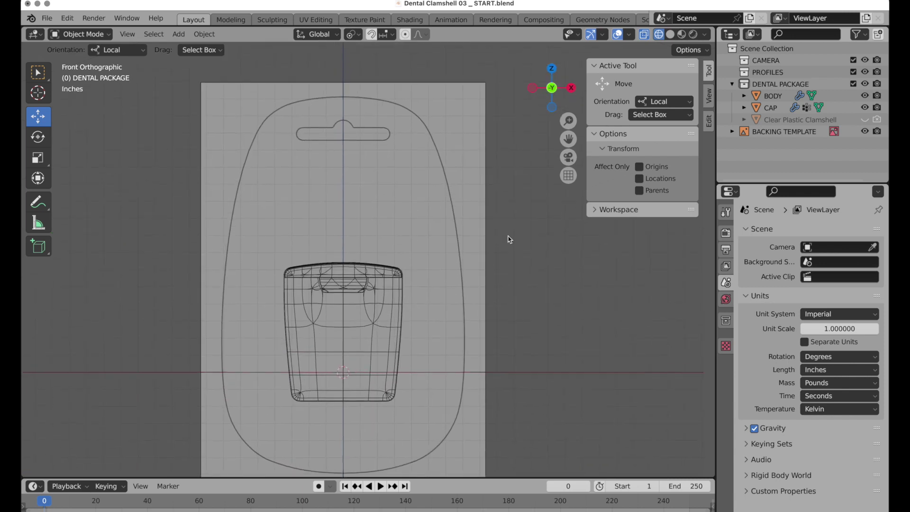
# Step: Add a single-point Bezier curve and set its Simple Curve option to 3D
pyautogui.hotkey('shift', 'a')
pyautogui.moveTo(274, 261)
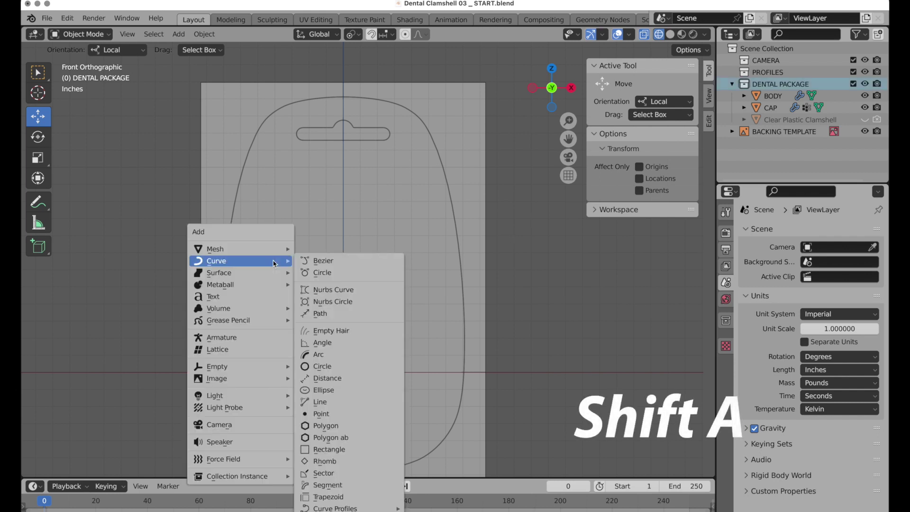
pyautogui.click(331, 416)
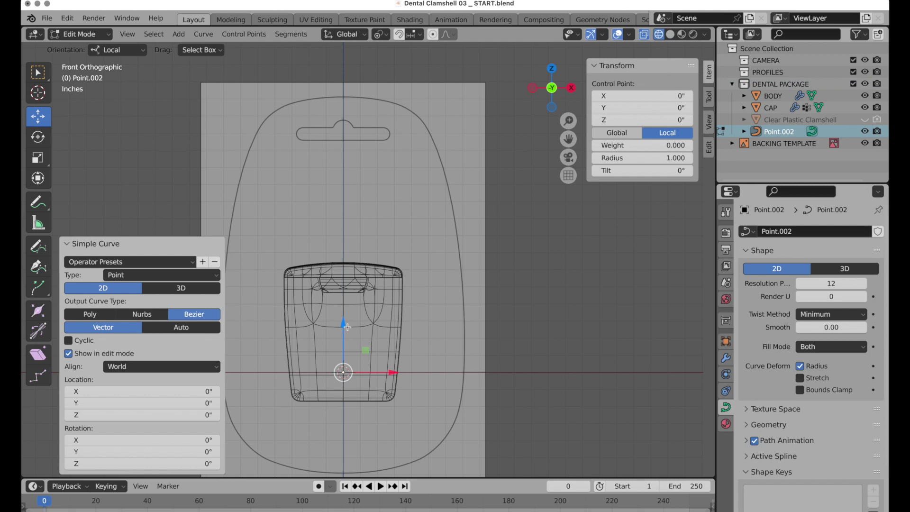
pyautogui.click(180, 288)
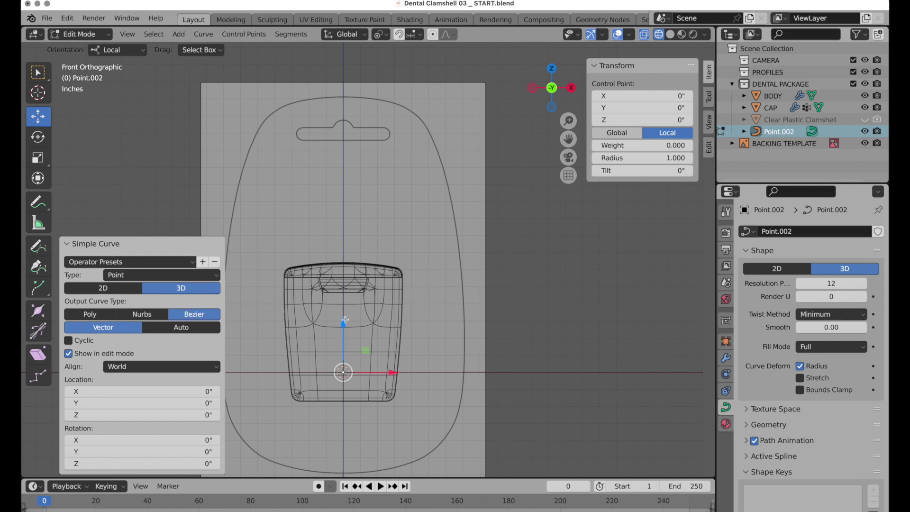
# Step: Raise the curve point 16.102" along Z to the card outline's top centre
pyautogui.press('g')
pyautogui.press('z')
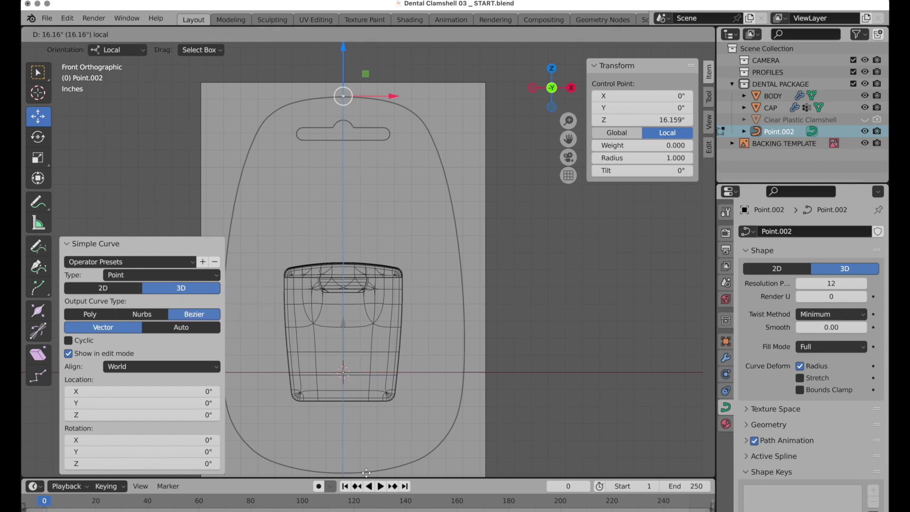
pyautogui.write('3')
pyautogui.press('BackSpace')
pyautogui.press('Return')
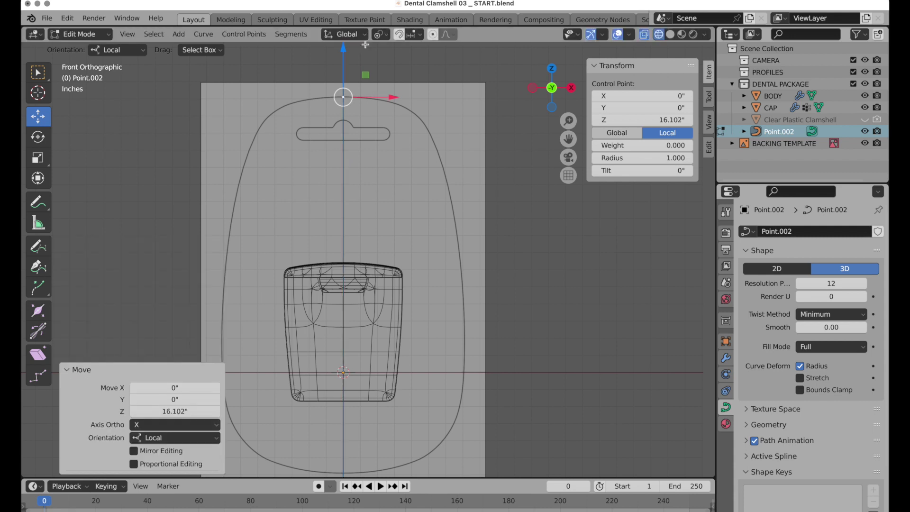
pyautogui.scroll(2, 406, 177)
pyautogui.scroll(1, 406, 176)
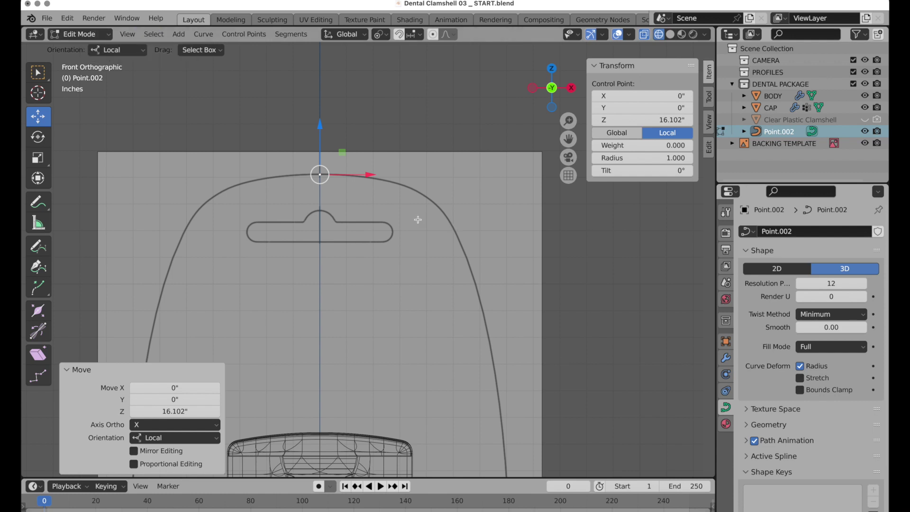
# Step: Extrude curve points down the upper part of the outline's right edge
pyautogui.press('e')
pyautogui.click(523, 240)
pyautogui.press('e')
pyautogui.rightClick(574, 344)
pyautogui.keyDown('shift'); pyautogui.moveTo(575, 398); pyautogui.dragTo(526, 291, button='middle'); pyautogui.keyUp('shift')
pyautogui.press('e')
pyautogui.click(552, 422)
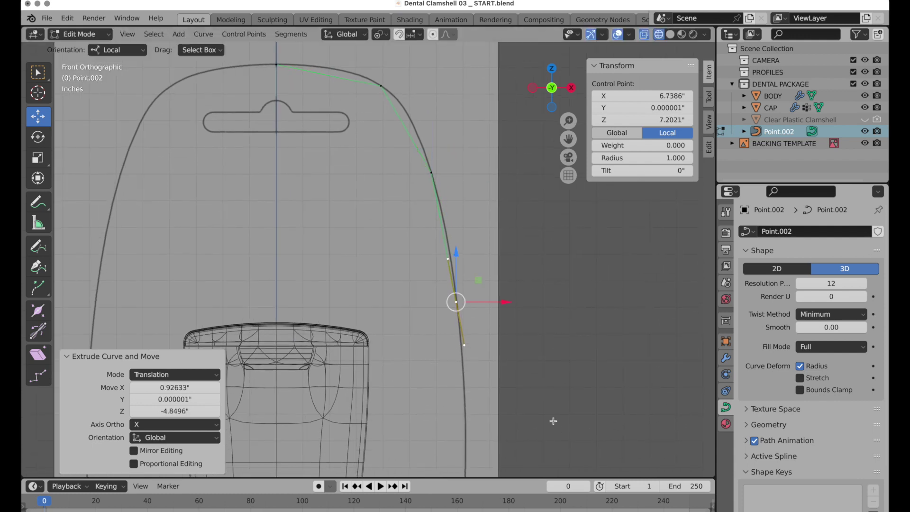
pyautogui.keyDown('shift'); pyautogui.moveTo(552, 422); pyautogui.dragTo(519, 255, button='middle'); pyautogui.keyUp('shift')
pyautogui.press('e')
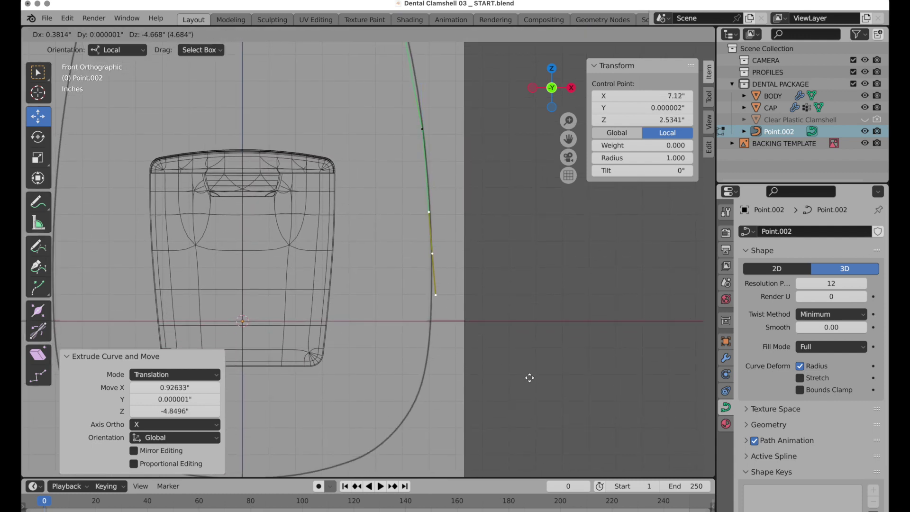
pyautogui.click(528, 378)
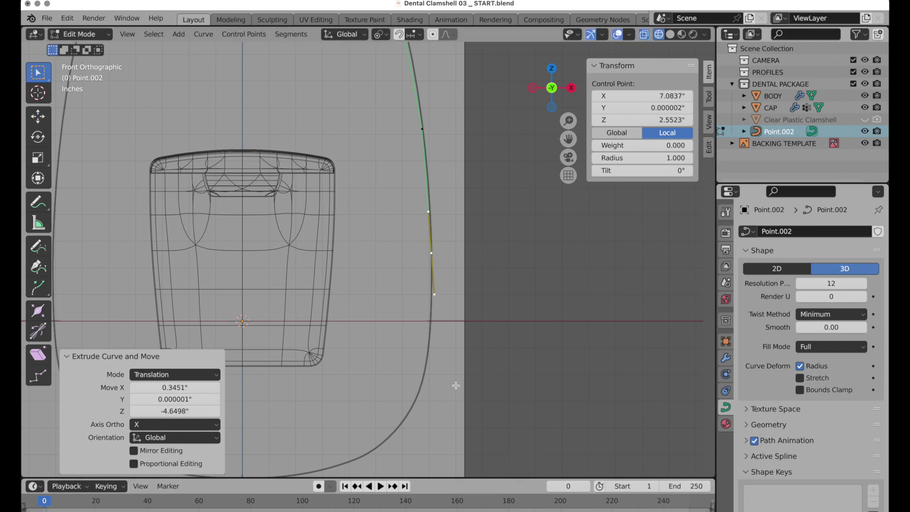
# Step: Continue extruding points around the bottom-right corner to near bottom centre
pyautogui.press('w')
pyautogui.press('e')
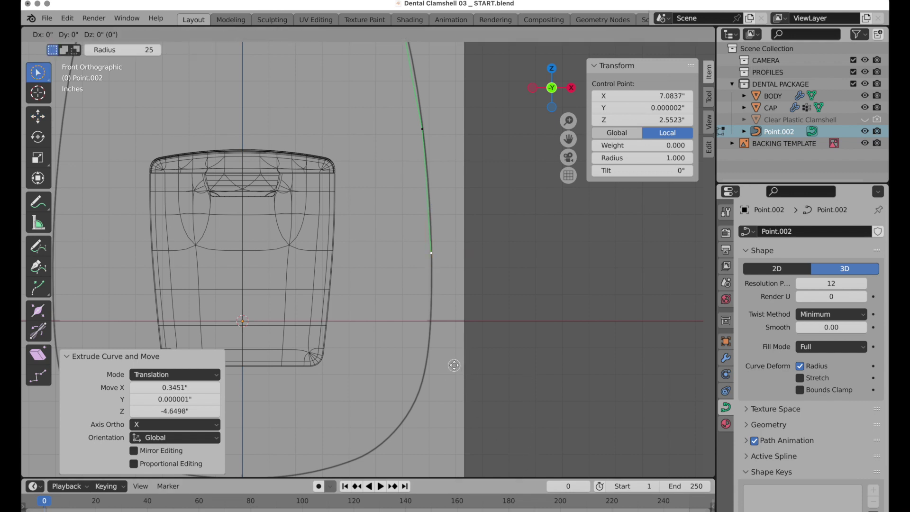
pyautogui.click(450, 469)
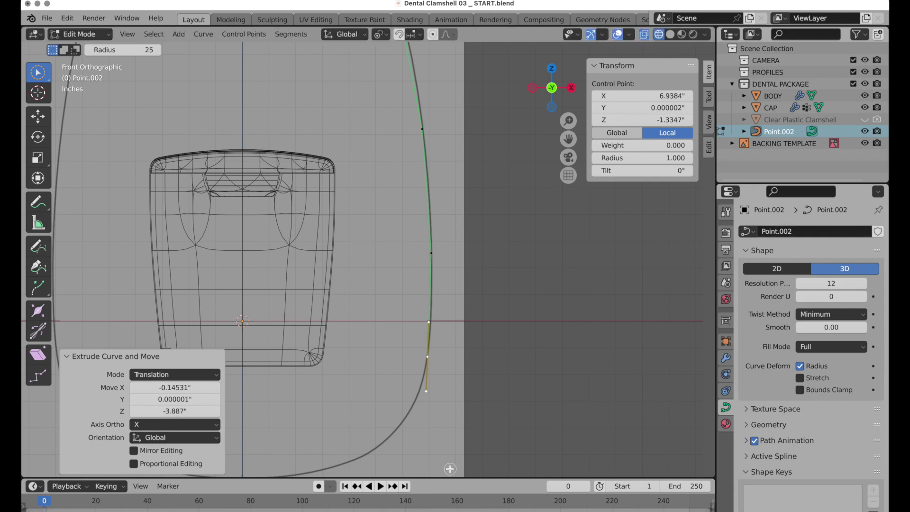
pyautogui.click(38, 116)
pyautogui.keyDown('shift'); pyautogui.moveTo(358, 326); pyautogui.dragTo(430, 226, button='middle'); pyautogui.keyUp('shift')
pyautogui.press('e')
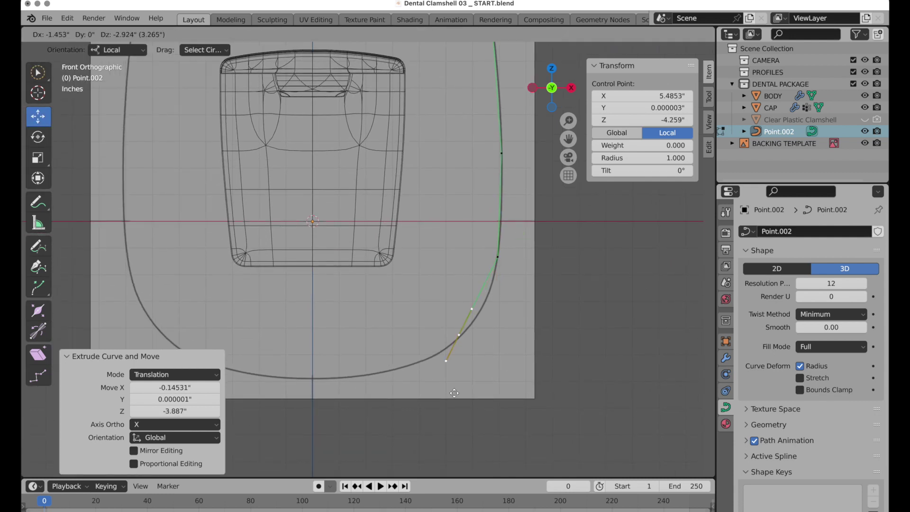
pyautogui.click(443, 400)
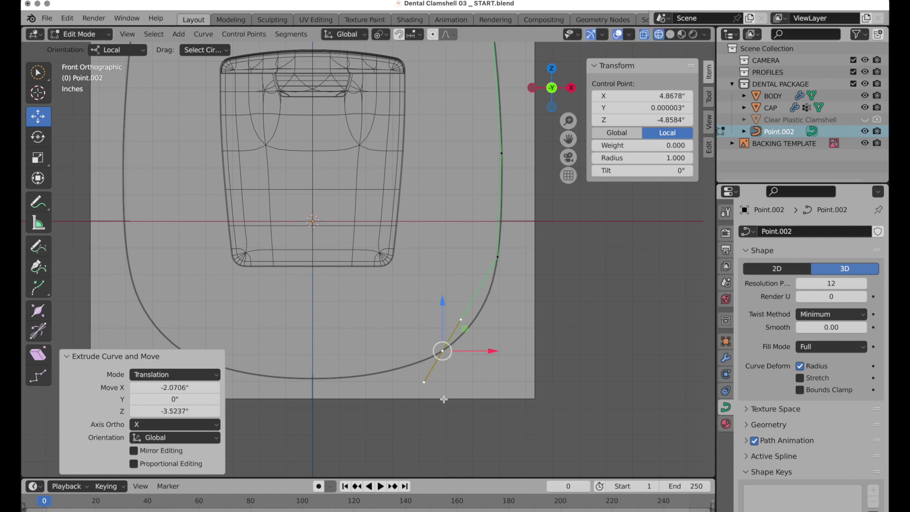
pyautogui.press('e')
pyautogui.click(322, 423)
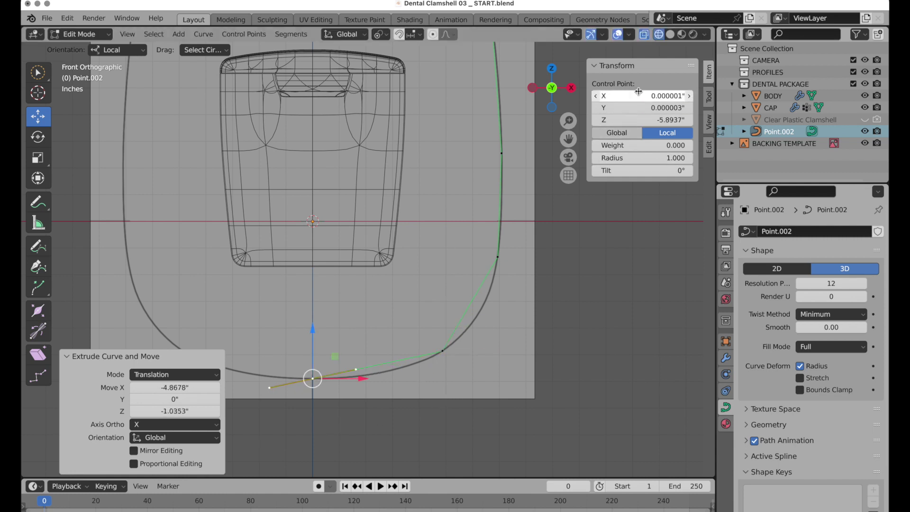
# Step: Set the last curve point's X location to 0
pyautogui.click(638, 95)
pyautogui.write('0')
pyautogui.press('Return')
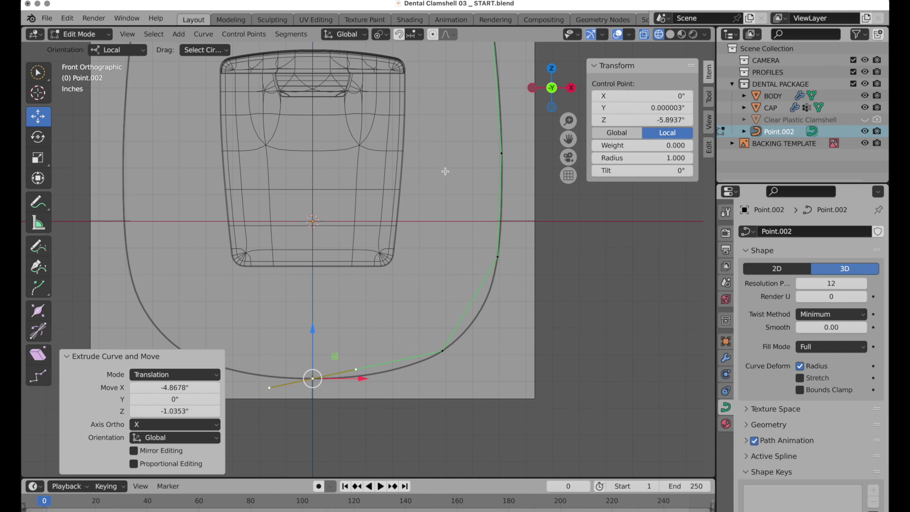
pyautogui.keyDown('shift'); pyautogui.moveTo(445, 168); pyautogui.dragTo(439, 188, button='middle'); pyautogui.keyUp('shift')
# Step: Set all curve point handles to Automatic
pyautogui.press('a')
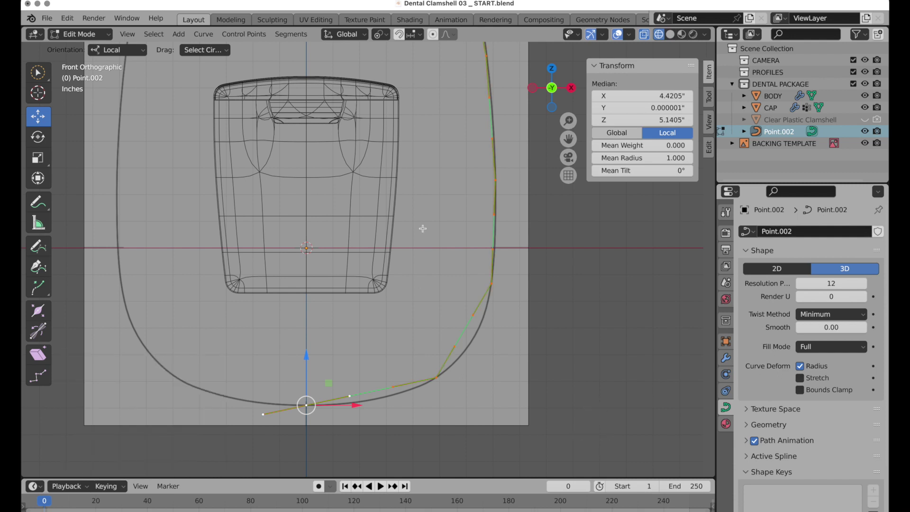
pyautogui.press('v')
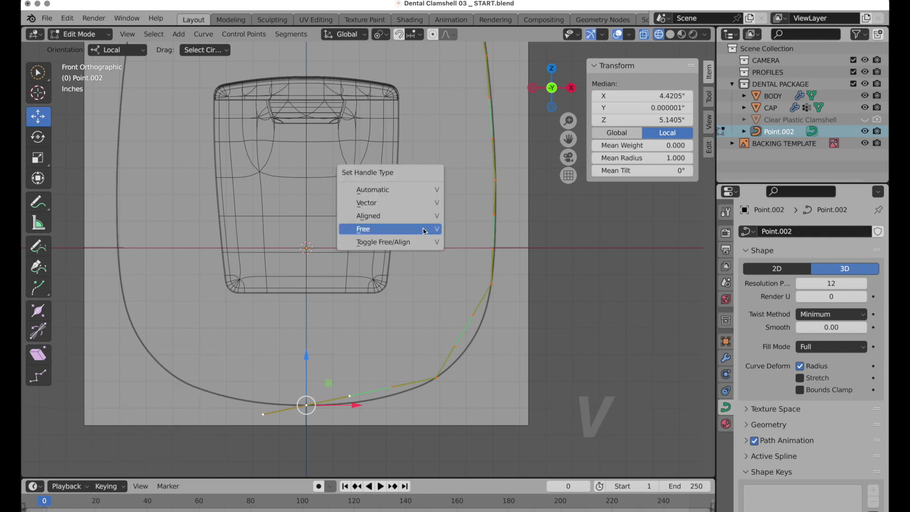
pyautogui.click(416, 190)
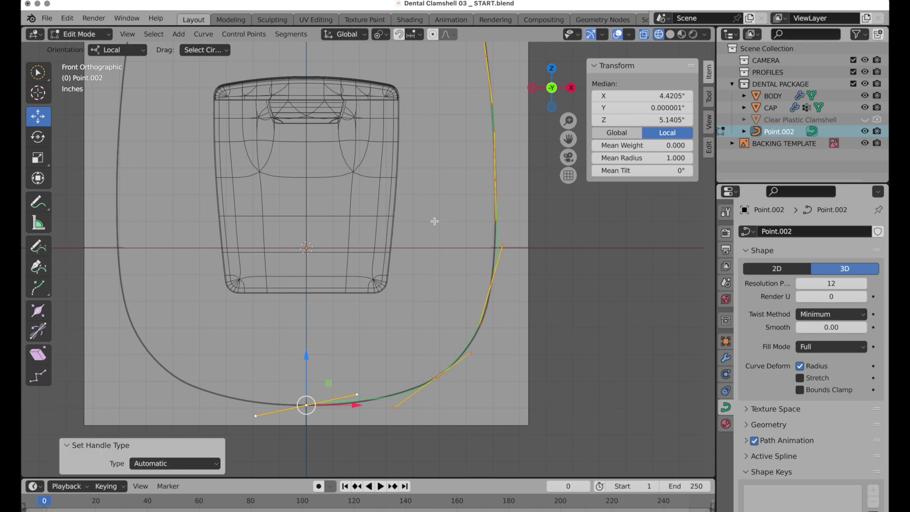
pyautogui.scroll(10, 443, 193)
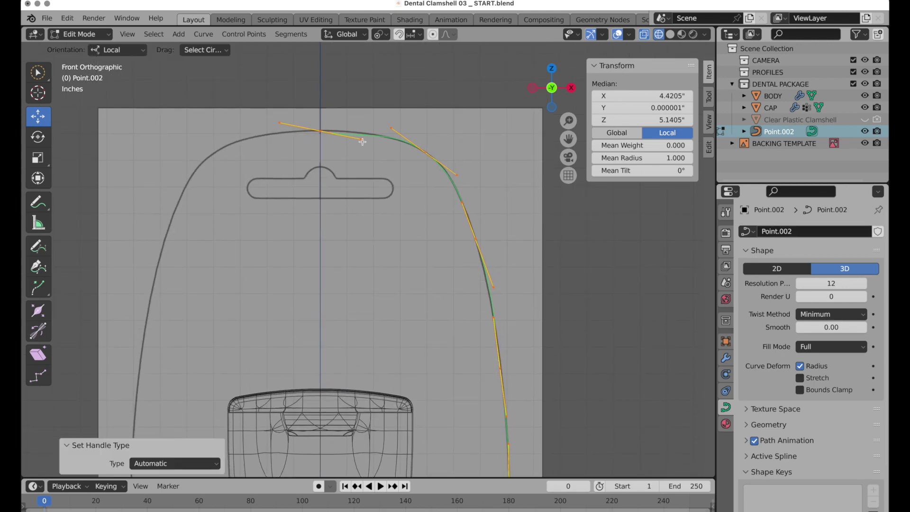
pyautogui.scroll(3, 393, 104)
# Step: Box-select the top point and scale its handles to 0 on Z, flattening them
pyautogui.click(345, 199)
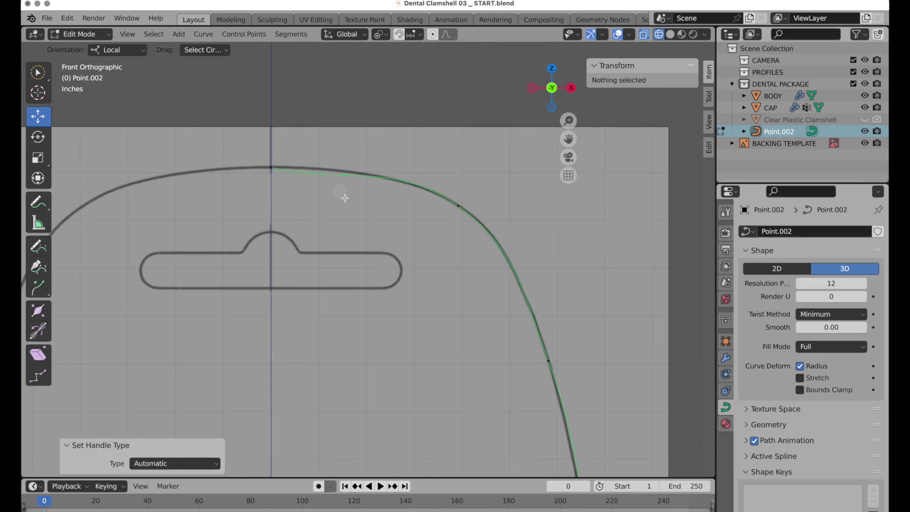
pyautogui.click(348, 204)
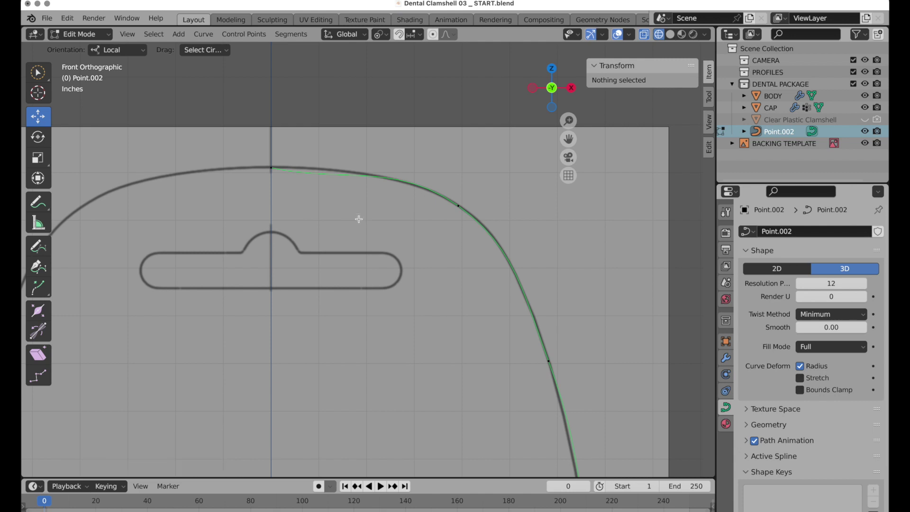
pyautogui.click(205, 49)
pyautogui.click(204, 99)
pyautogui.moveTo(266, 146); pyautogui.dragTo(351, 225)
pyautogui.moveTo(159, 141); pyautogui.dragTo(390, 228)
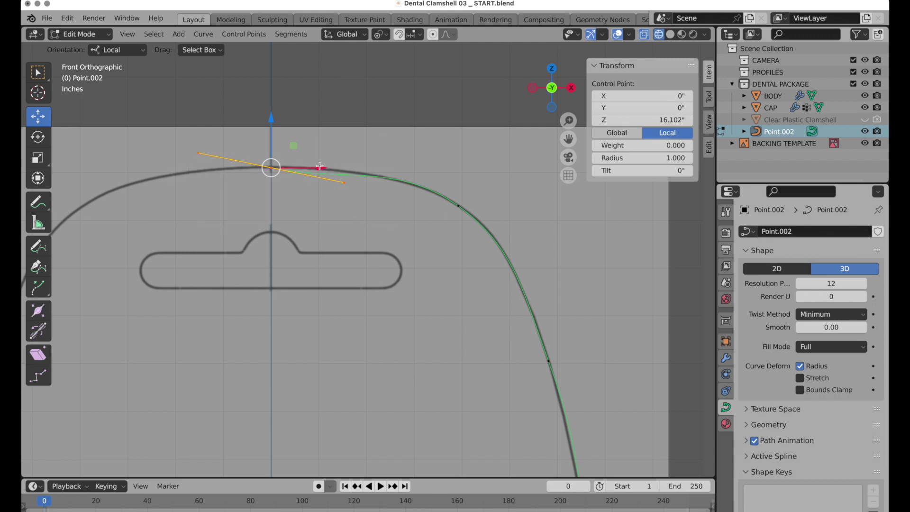
pyautogui.press('s')
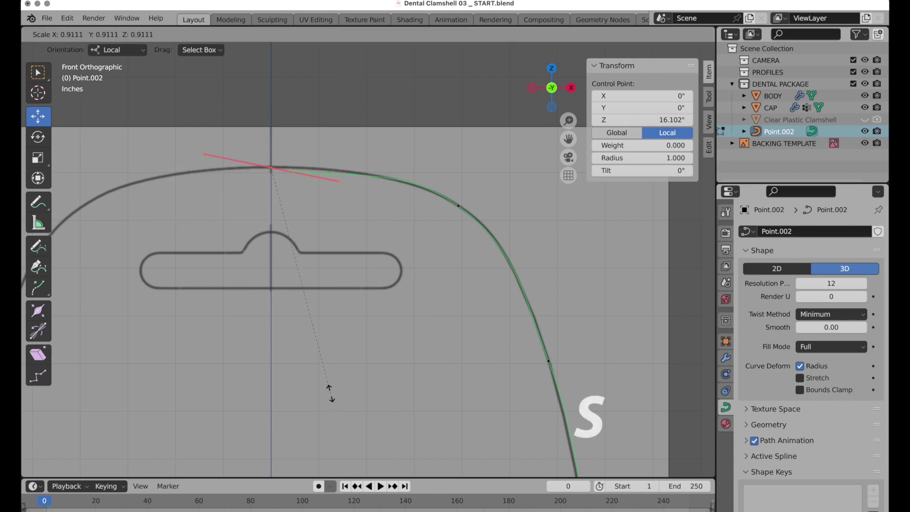
pyautogui.press('z')
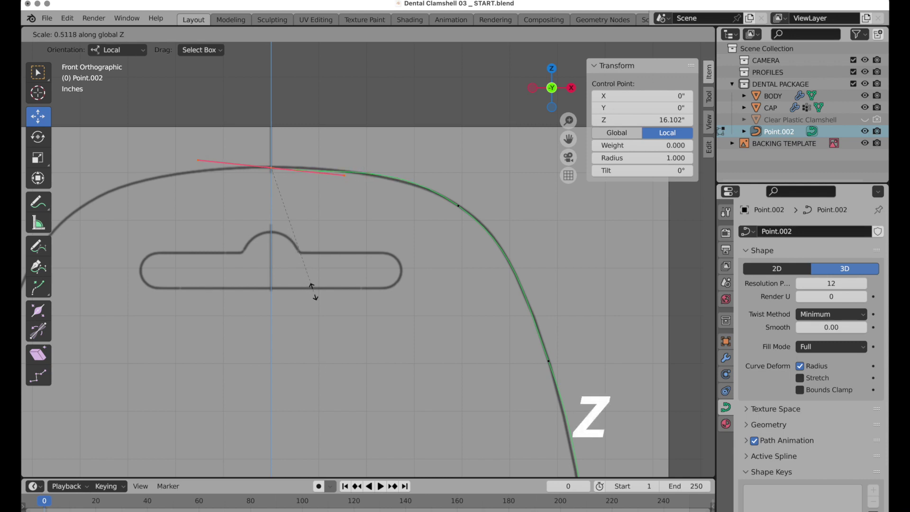
pyautogui.press('0')
pyautogui.click(312, 289)
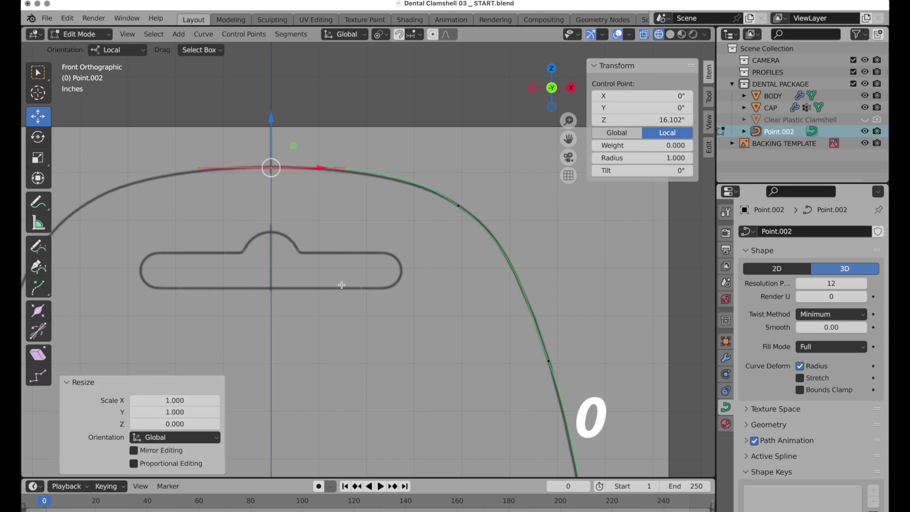
# Step: Flatten the bottom centre point's handles by scaling them to 0 on Z
pyautogui.scroll(-3, 341, 284)
pyautogui.keyDown('shift'); pyautogui.scroll(-6, 308, 274); pyautogui.keyUp('shift')
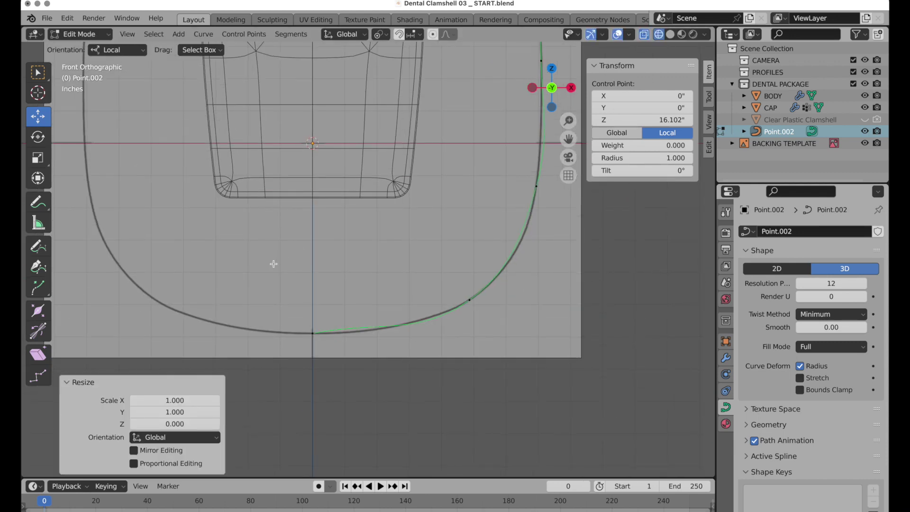
pyautogui.click(313, 333)
pyautogui.press('s')
pyautogui.press('z')
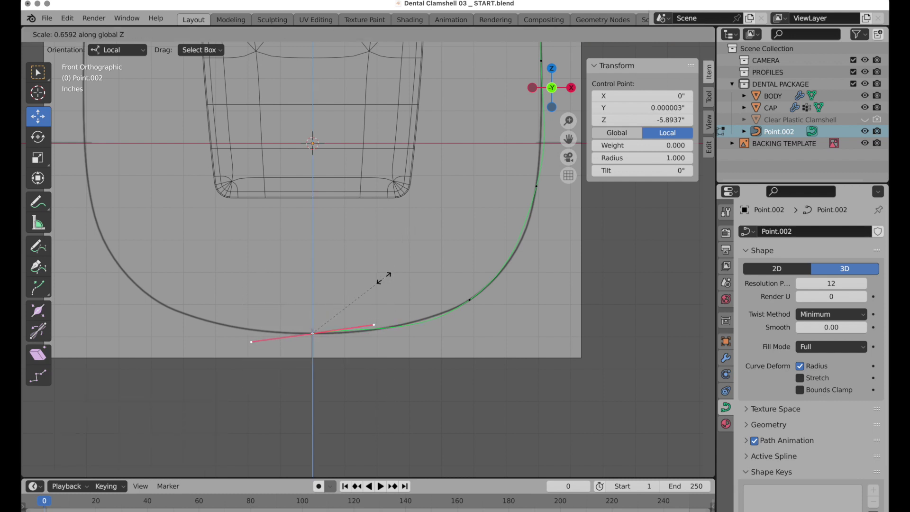
pyautogui.press('0')
pyautogui.press('Return')
pyautogui.scroll(2, 394, 311)
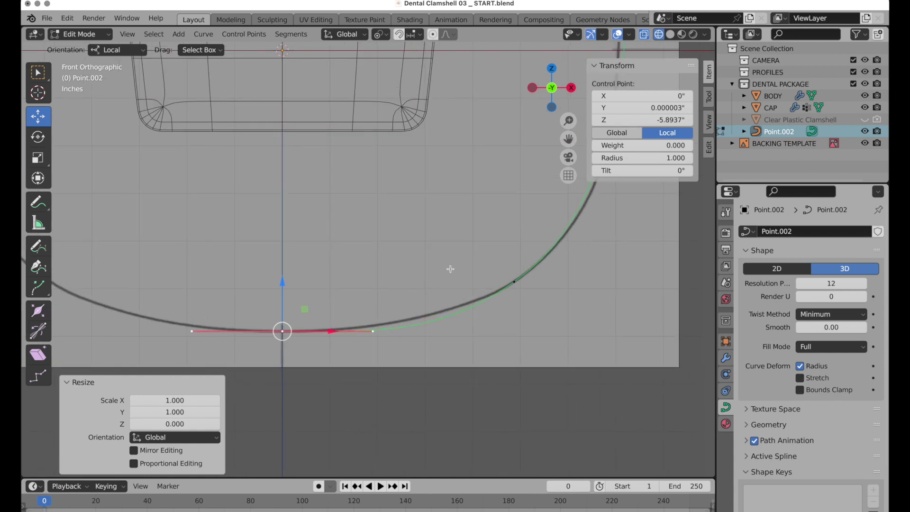
# Step: Reshape the bottom-right point and its handles to follow the template curve
pyautogui.click(471, 299)
pyautogui.keyDown('shift'); pyautogui.moveTo(561, 337); pyautogui.dragTo(512, 354, button='middle'); pyautogui.keyUp('shift')
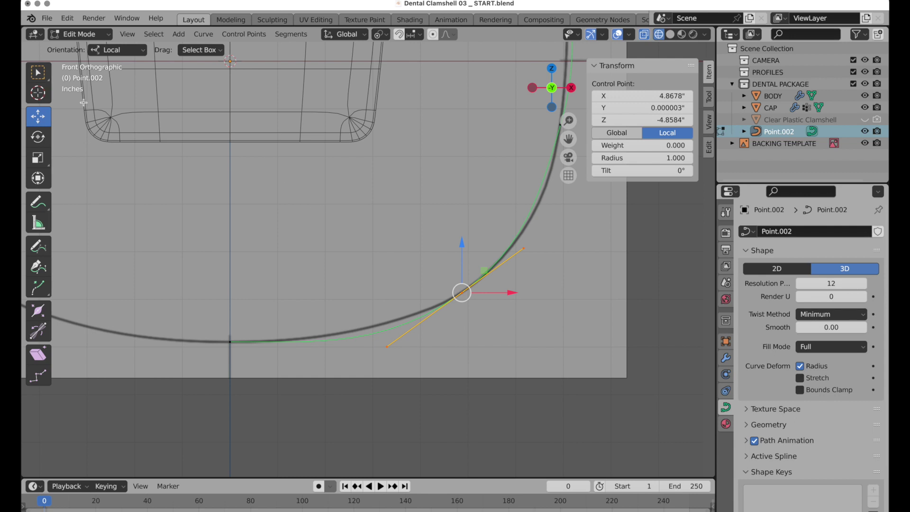
pyautogui.moveTo(362, 290); pyautogui.dragTo(416, 394)
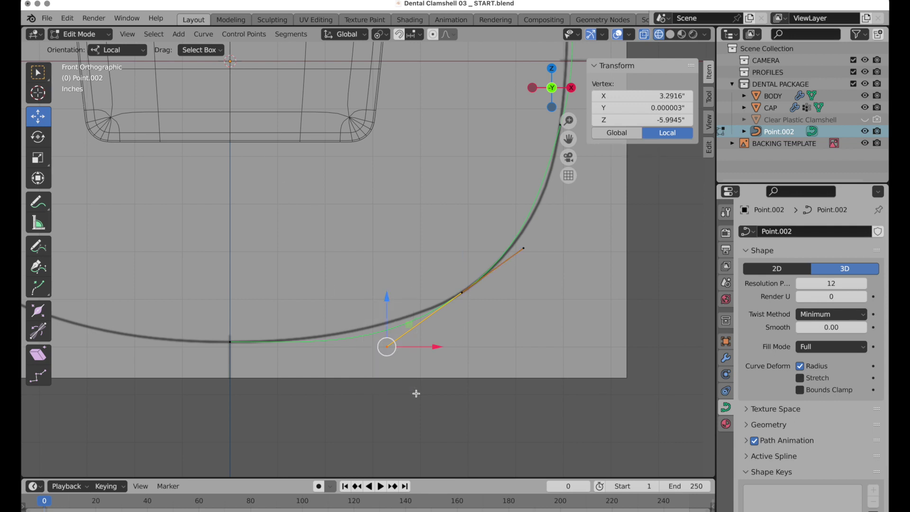
pyautogui.moveTo(392, 345); pyautogui.dragTo(388, 332)
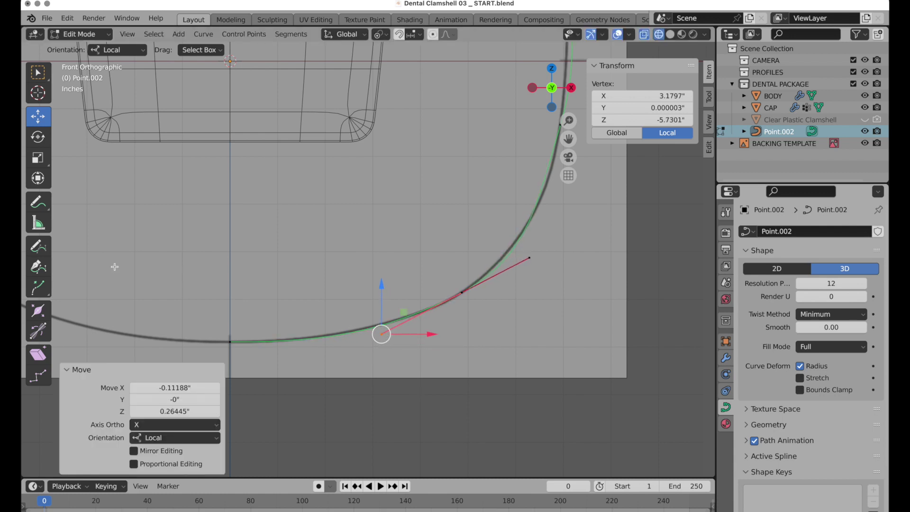
pyautogui.click(42, 269)
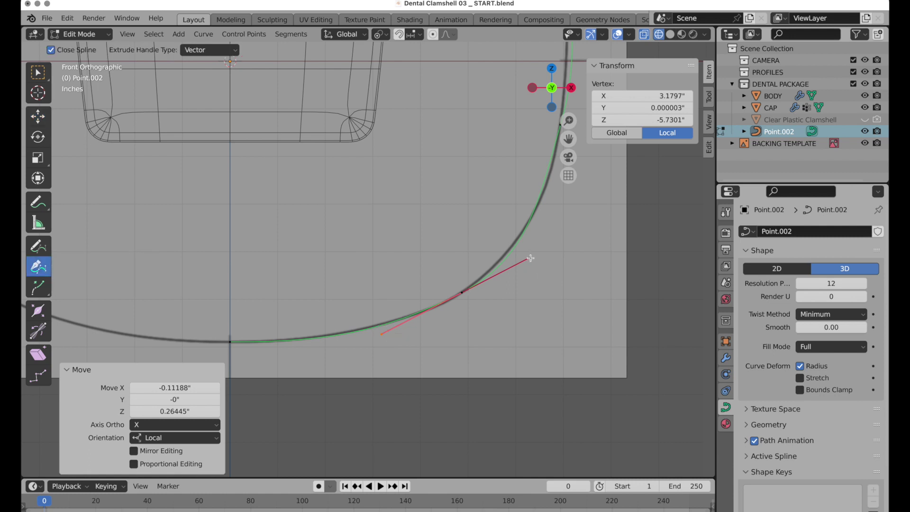
pyautogui.moveTo(530, 258); pyautogui.dragTo(523, 255)
pyautogui.moveTo(462, 294); pyautogui.dragTo(467, 288)
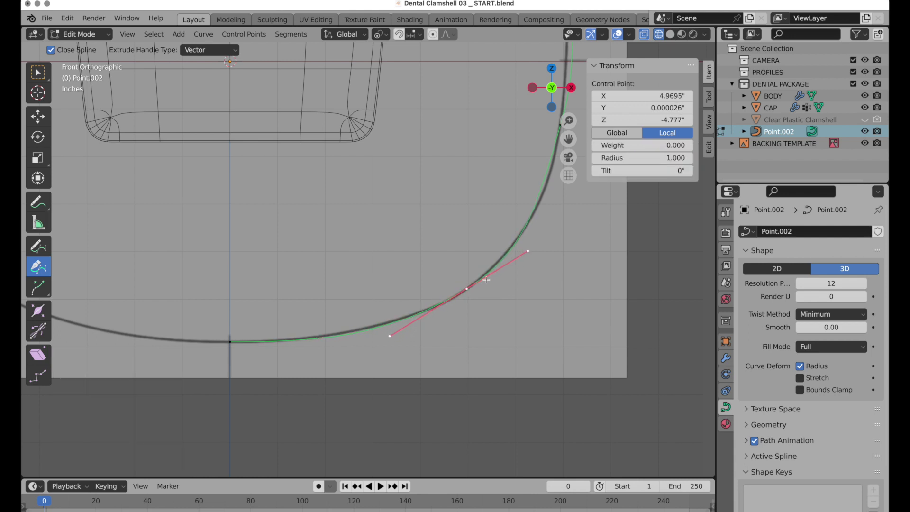
pyautogui.moveTo(529, 250); pyautogui.dragTo(527, 249)
pyautogui.scroll(5, 529, 247)
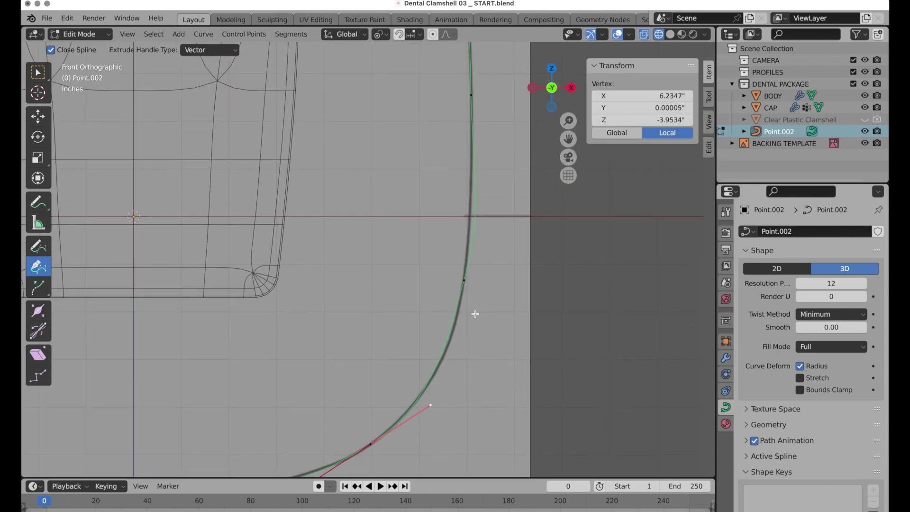
# Step: Align the next right-edge point's handle and segment with the template edge
pyautogui.click(463, 297)
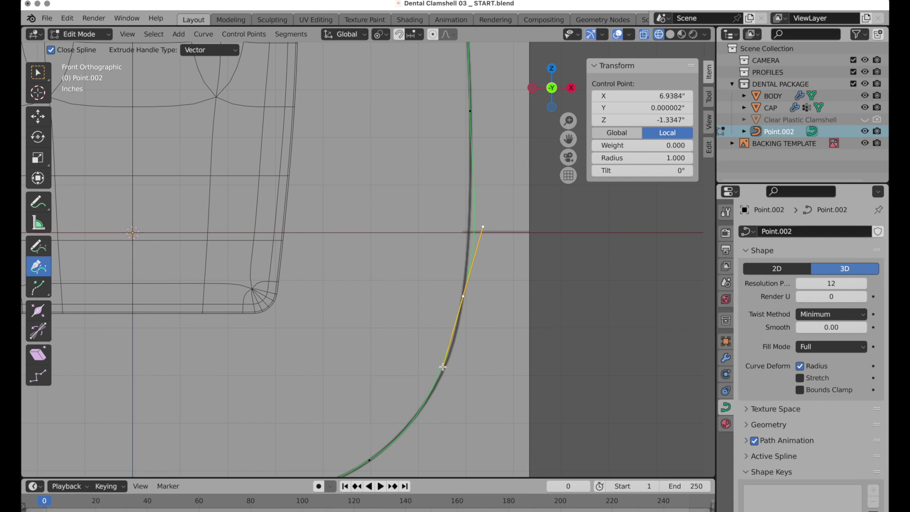
pyautogui.moveTo(443, 367); pyautogui.dragTo(457, 359)
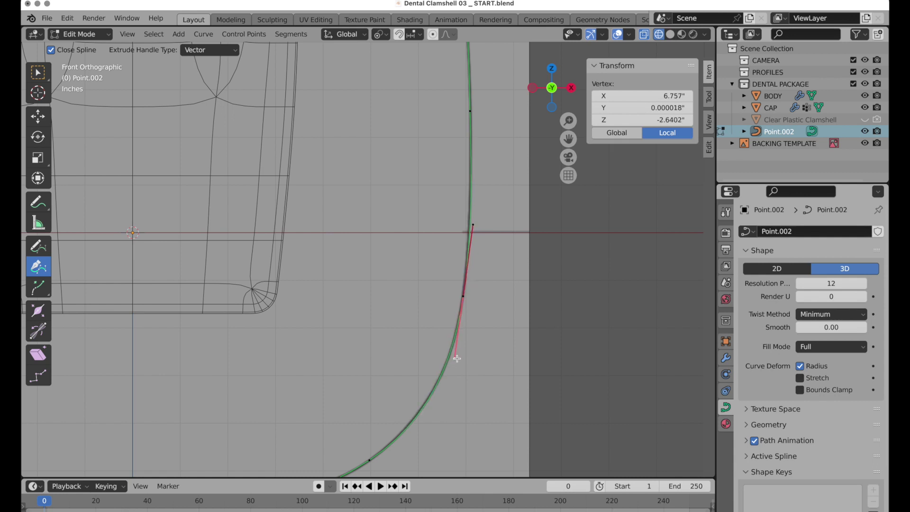
pyautogui.scroll(6, 494, 224)
pyautogui.scroll(8, 482, 189)
pyautogui.moveTo(467, 339); pyautogui.dragTo(469, 340)
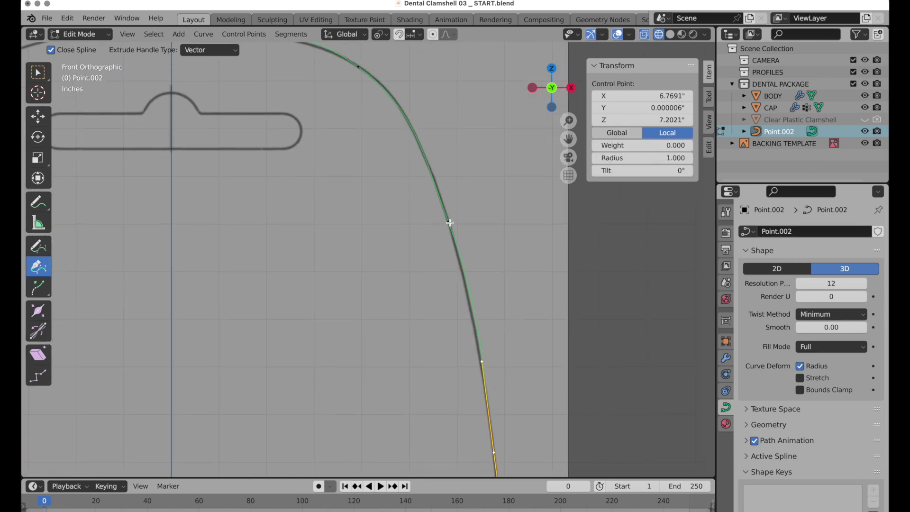
# Step: Adjust the top-right corner handles so the curve rounds smoothly around the corner
pyautogui.click(447, 221)
pyautogui.moveTo(481, 308); pyautogui.dragTo(473, 297)
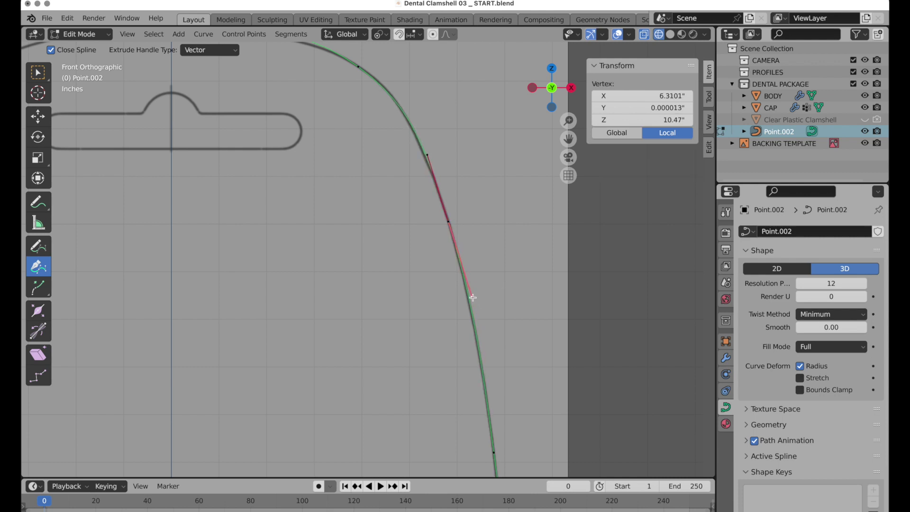
pyautogui.keyDown('shift'); pyautogui.moveTo(404, 208); pyautogui.dragTo(504, 406, button='middle'); pyautogui.keyUp('shift')
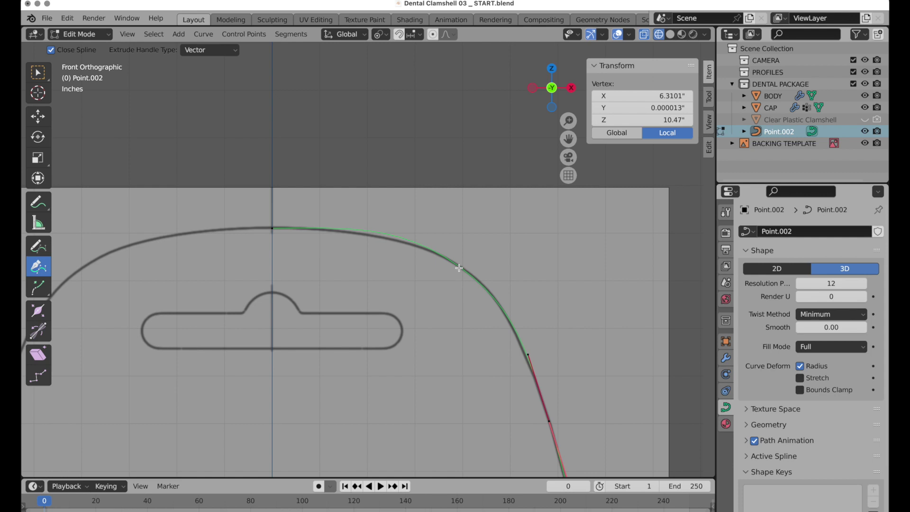
pyautogui.click(458, 267)
pyautogui.moveTo(399, 224); pyautogui.dragTo(419, 236)
pyautogui.scroll(-5, 420, 237)
pyautogui.keyDown('shift'); pyautogui.scroll(-4, 467, 337); pyautogui.keyUp('shift')
pyautogui.scroll(6, 476, 198)
pyautogui.keyDown('shift'); pyautogui.scroll(-5, 476, 198); pyautogui.keyUp('shift')
pyautogui.keyDown('shift'); pyautogui.scroll(2, 489, 241); pyautogui.keyUp('shift')
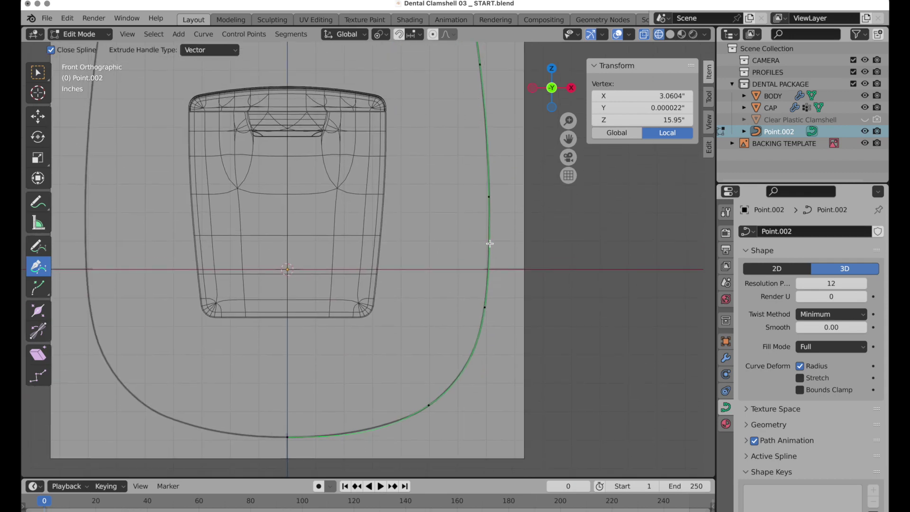
pyautogui.keyDown('shift'); pyautogui.scroll(6, 474, 308); pyautogui.keyUp('shift')
pyautogui.click(38, 117)
# Step: Duplicate all points of the half outline in place
pyautogui.keyDown('shift'); pyautogui.scroll(-1, 461, 326); pyautogui.keyUp('shift')
pyautogui.keyDown('shift'); pyautogui.scroll(-1, 462, 325); pyautogui.keyUp('shift')
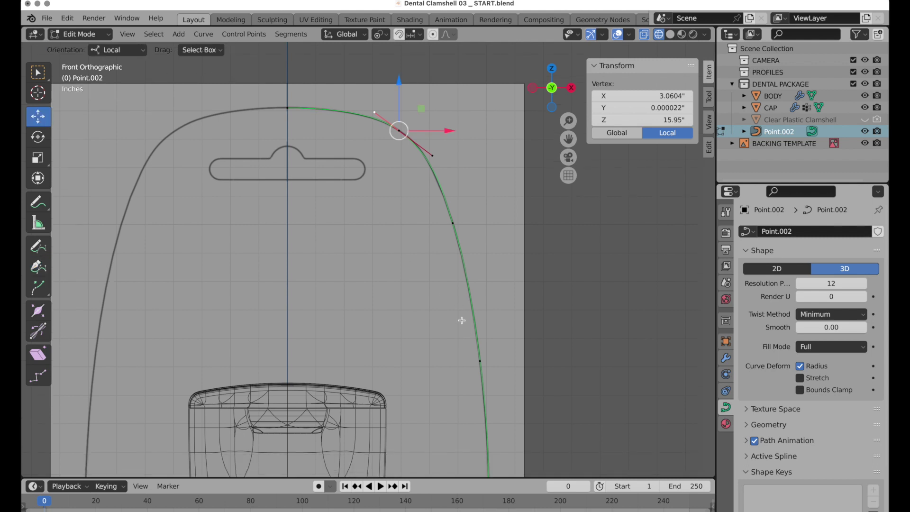
pyautogui.scroll(-4, 461, 321)
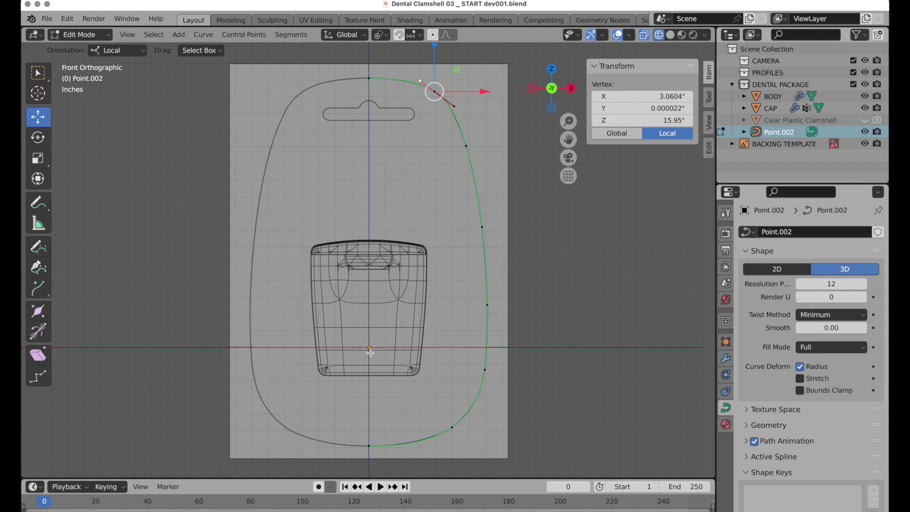
pyautogui.press('a')
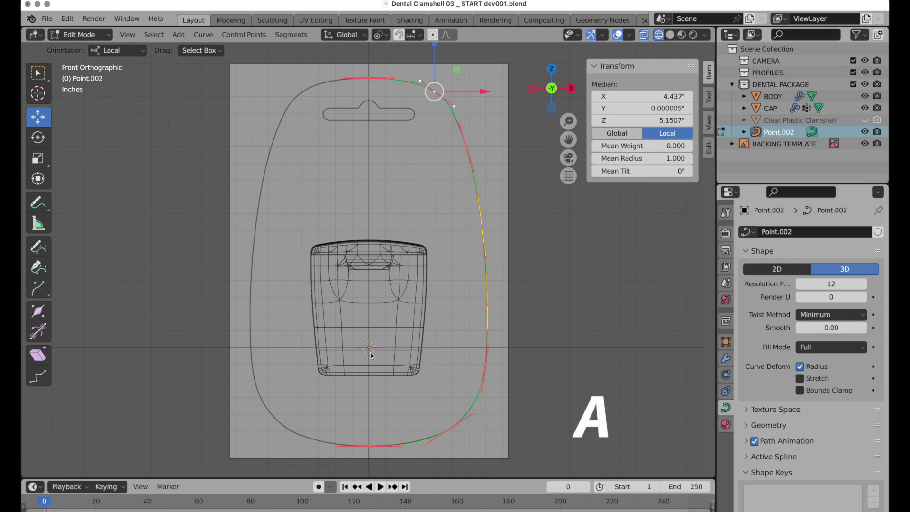
pyautogui.press('g')
pyautogui.press('Escape')
# Step: Set the pivot to 3D Cursor and scale the copy -1 on X to mirror it
pyautogui.press('.')
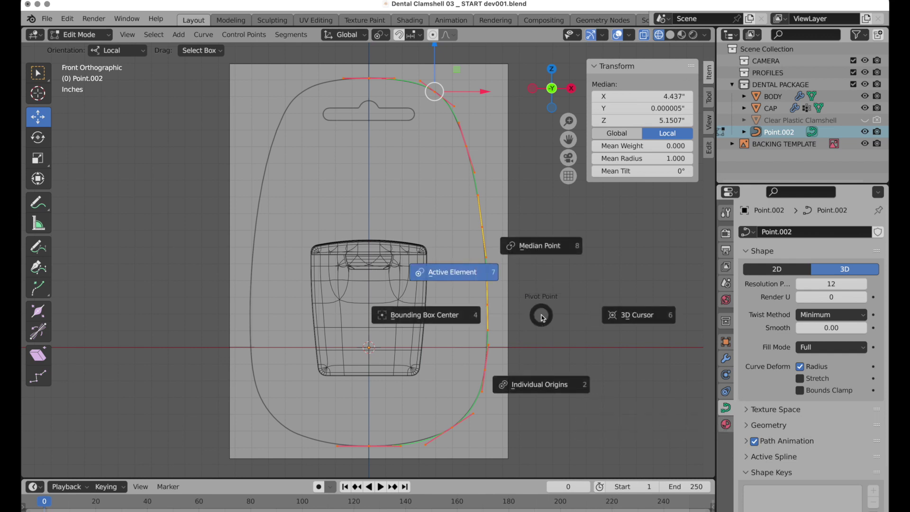
pyautogui.click(619, 322)
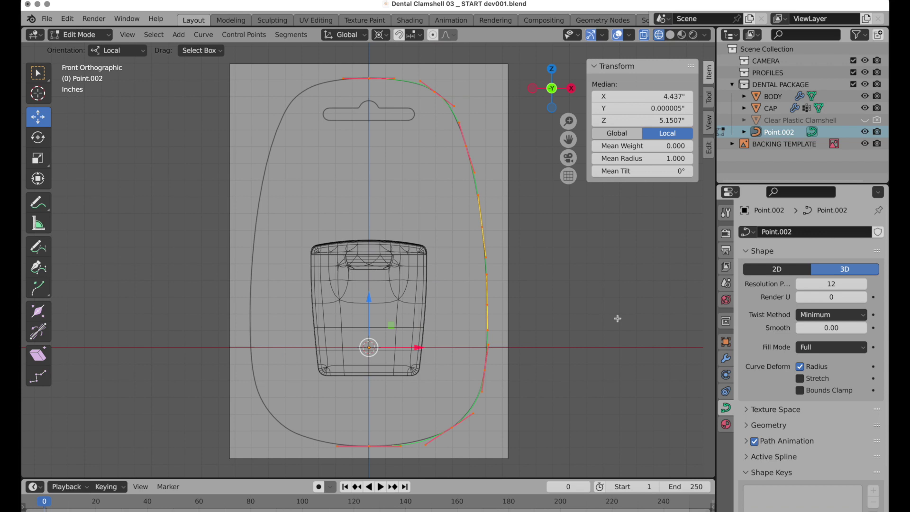
pyautogui.press('s')
pyautogui.press('x')
pyautogui.write('-1')
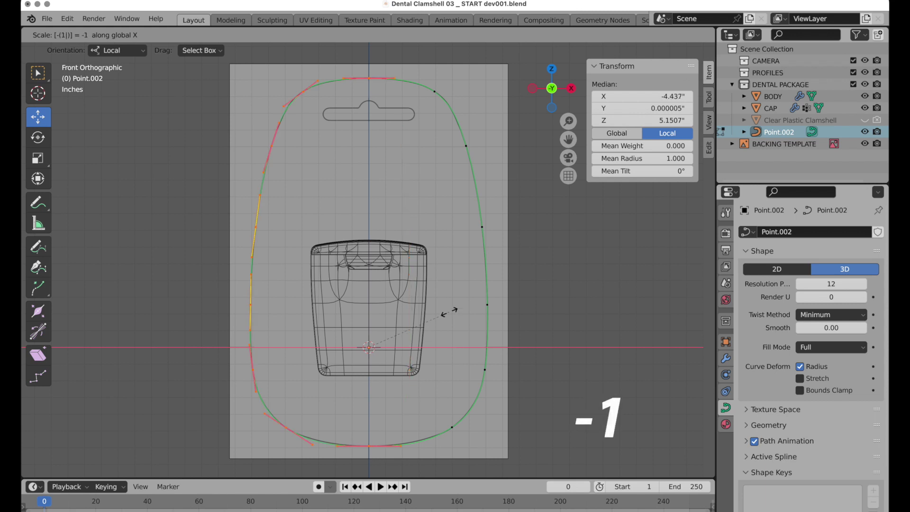
pyautogui.press('Return')
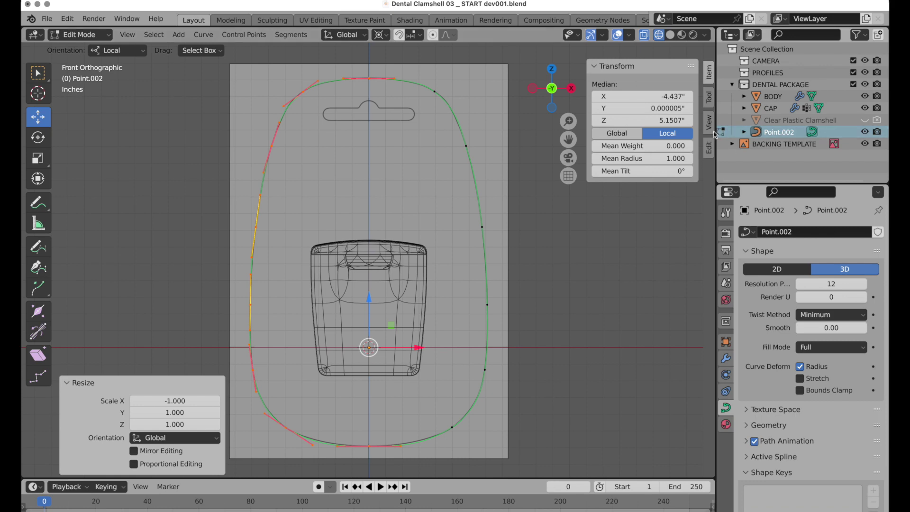
# Step: Show the sidebar Edit tab and confirm Curve Tools is enabled by searching 'curve' in Add-ons
pyautogui.click(709, 148)
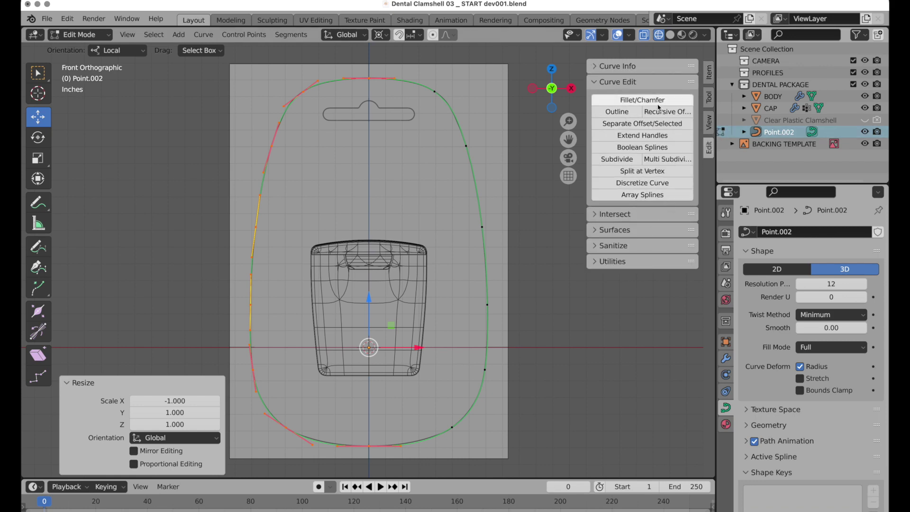
pyautogui.click(68, 19)
pyautogui.click(105, 188)
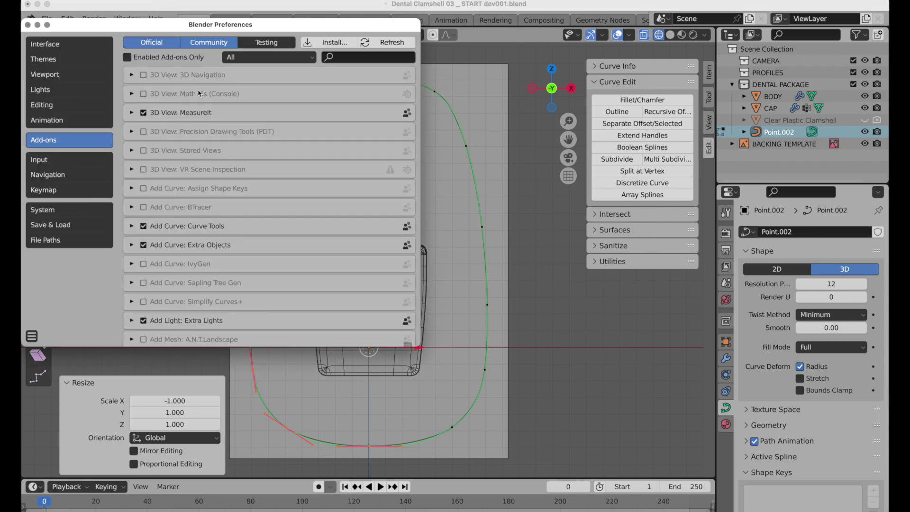
pyautogui.click(340, 56)
pyautogui.write('curve')
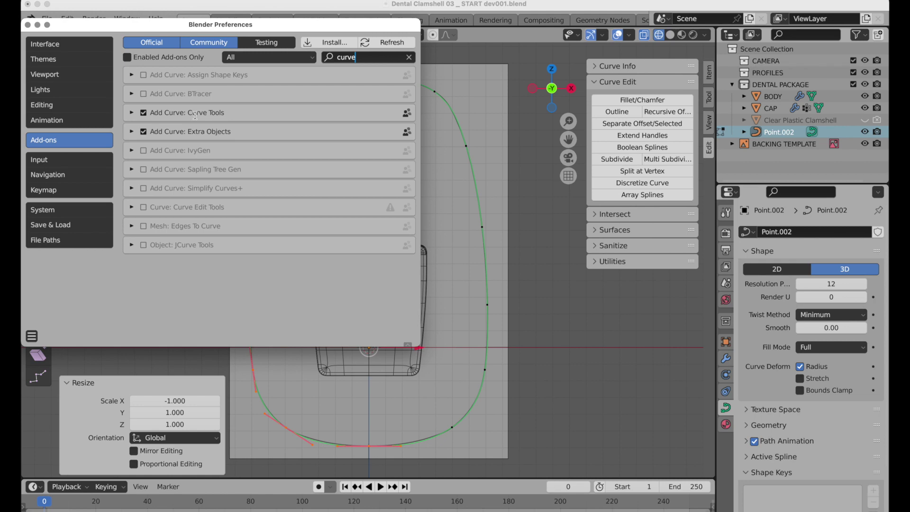
pyautogui.click(27, 25)
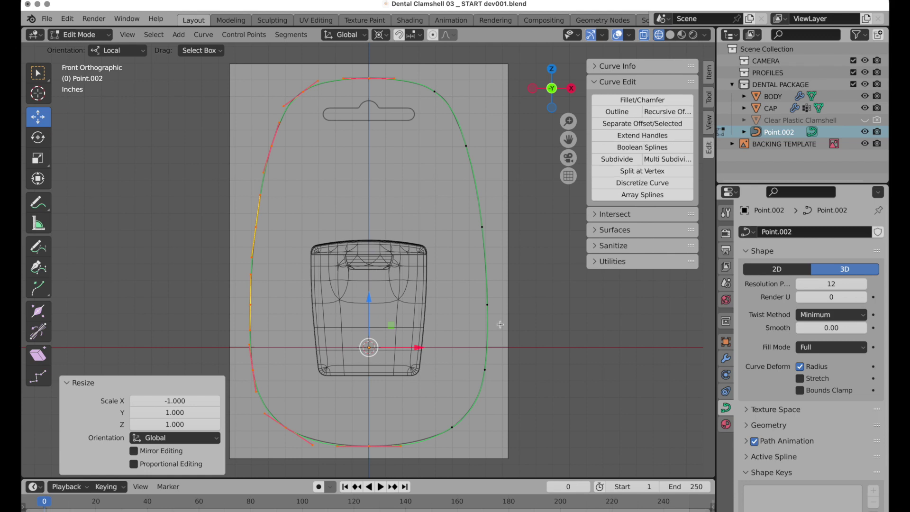
# Step: Select all points and run Sanitize > Join Neighbouring Splines
pyautogui.press('a')
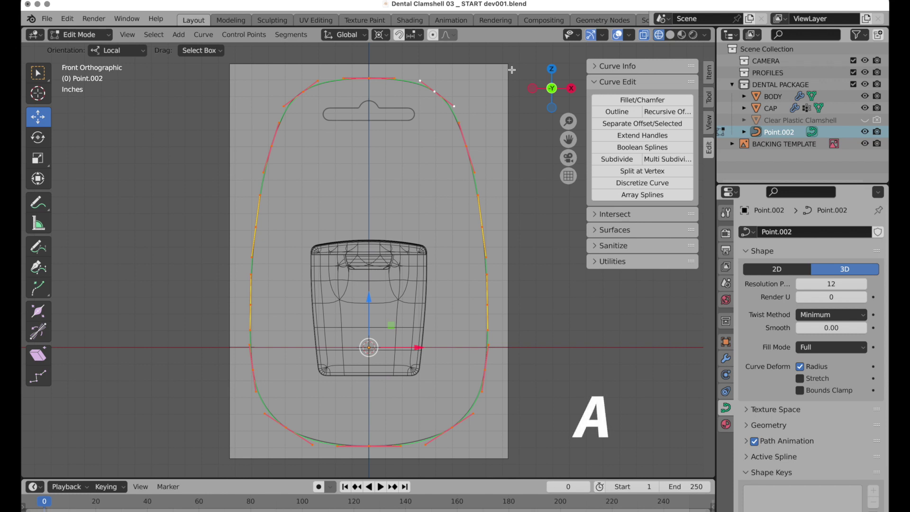
pyautogui.click(595, 246)
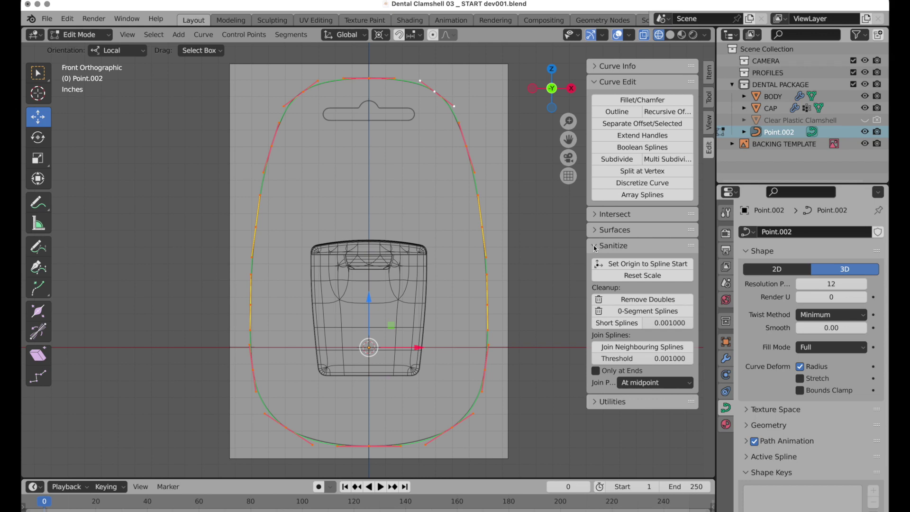
pyautogui.click(637, 351)
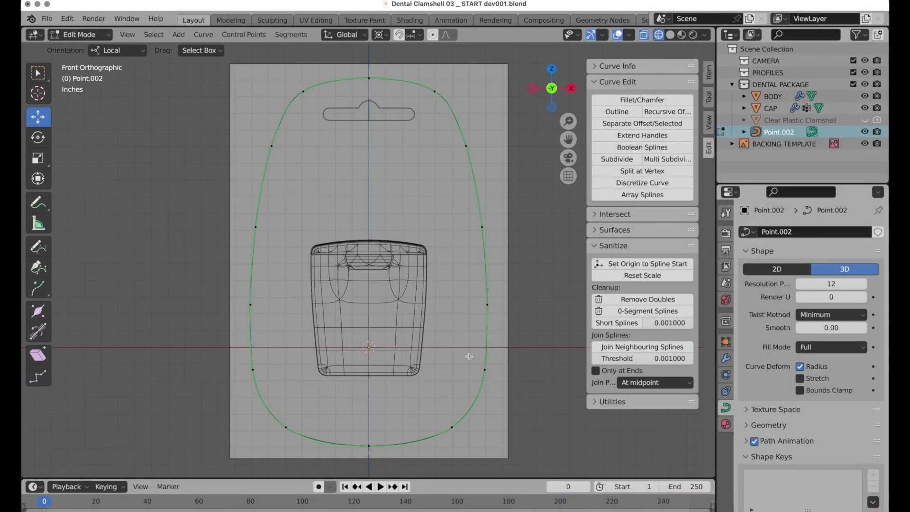
pyautogui.click(369, 79)
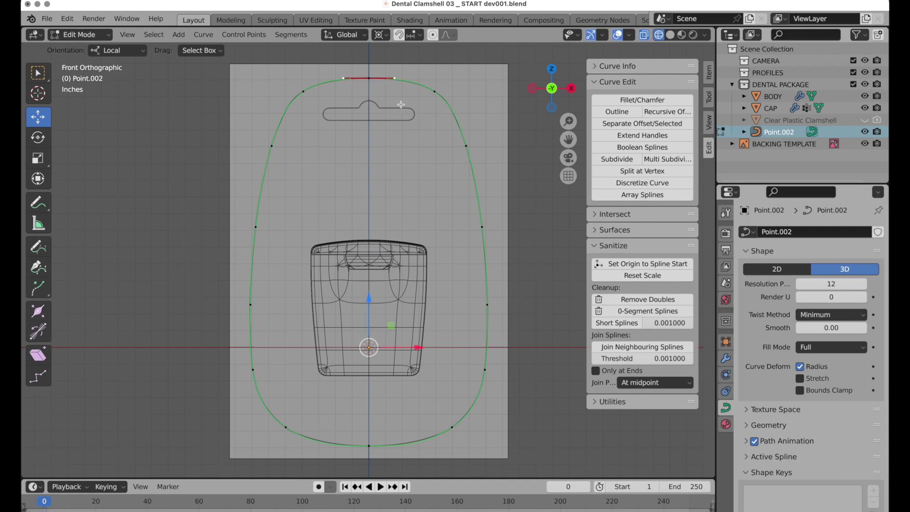
pyautogui.press('g')
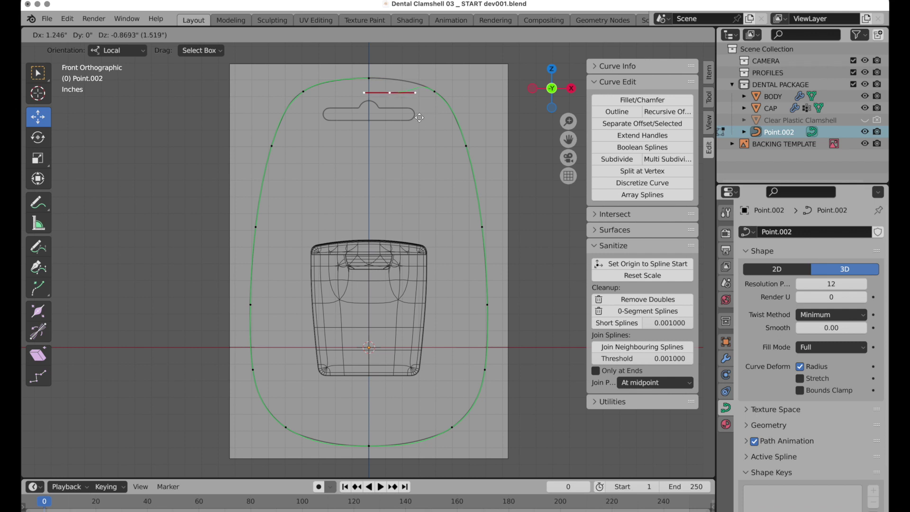
pyautogui.click(415, 116)
pyautogui.scroll(8, 415, 115)
pyautogui.scroll(1, 428, 149)
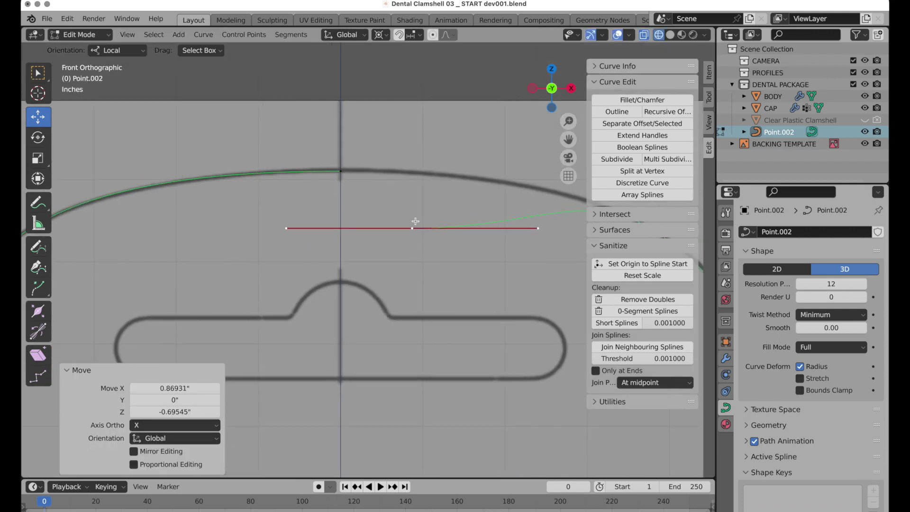
pyautogui.hotkey('ctrl', 'z')
pyautogui.scroll(-8, 417, 225)
pyautogui.scroll(-10, 361, 372)
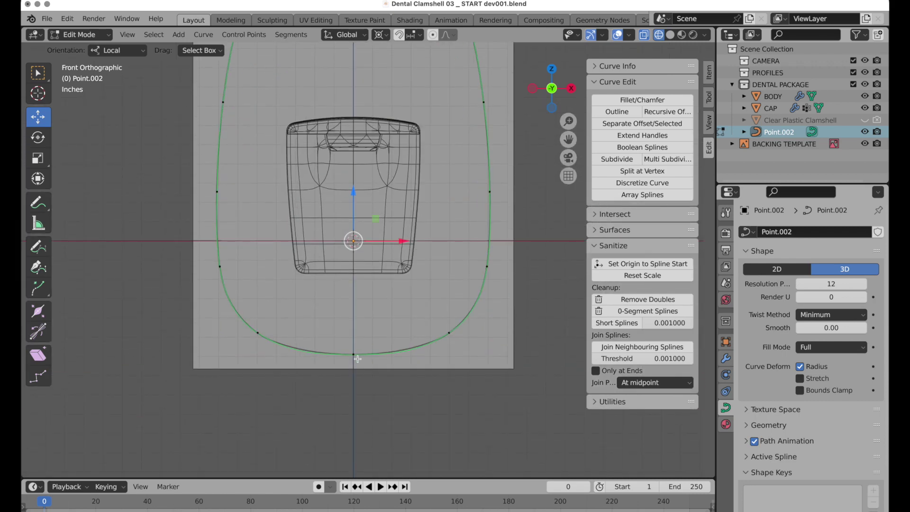
pyautogui.click(355, 357)
pyautogui.press('g')
pyautogui.click(410, 400)
pyautogui.hotkey('ctrl', 'z')
pyautogui.scroll(8, 412, 264)
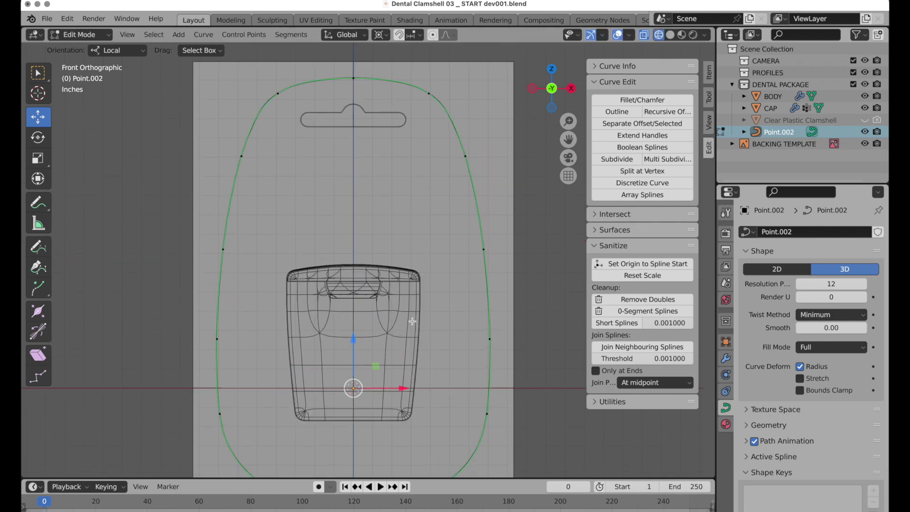
pyautogui.scroll(6, 412, 265)
pyautogui.scroll(3, 370, 203)
pyautogui.scroll(2, 407, 161)
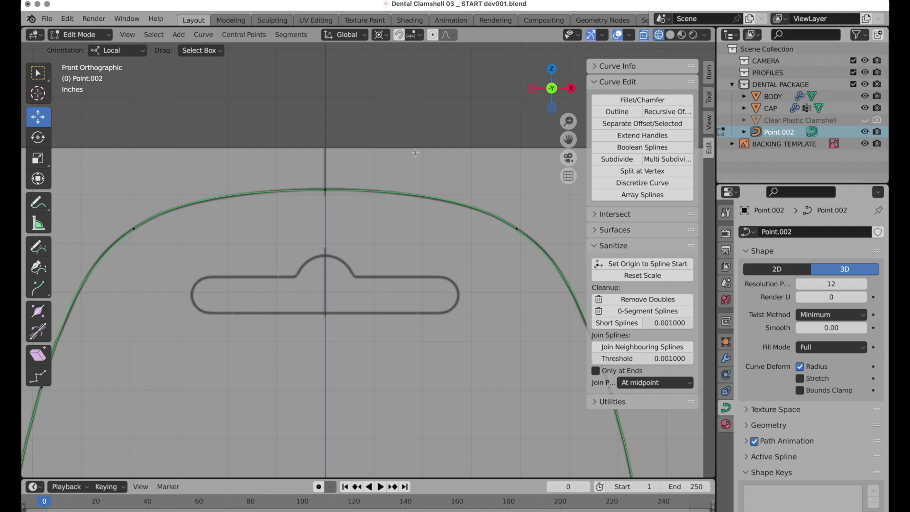
# Step: Delete the outline's top control point
pyautogui.click(326, 190)
pyautogui.press('x')
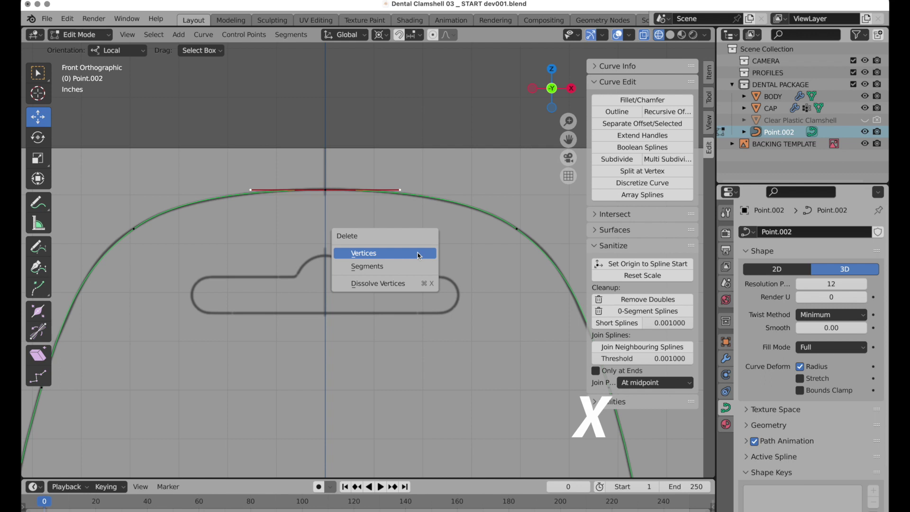
pyautogui.click(419, 255)
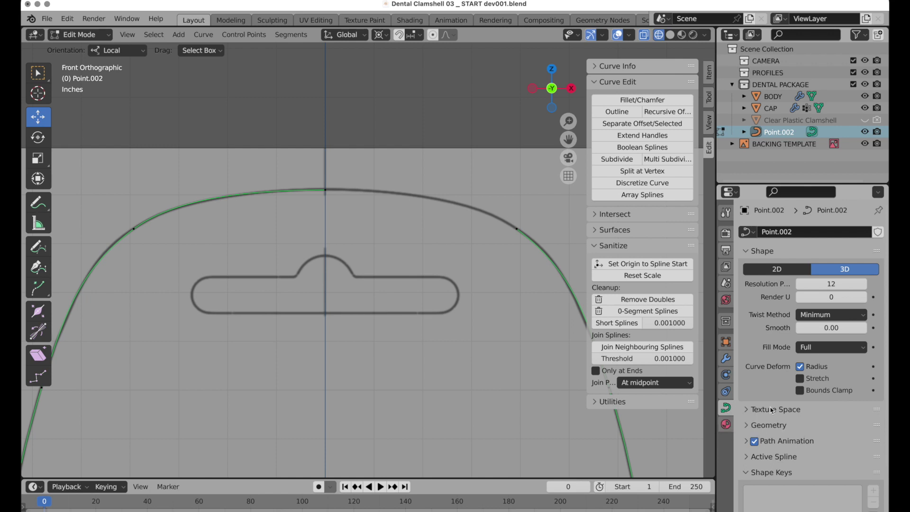
# Step: Enable Cyclic U on the active spline and incrementally save as dev002
pyautogui.scroll(-3, 775, 424)
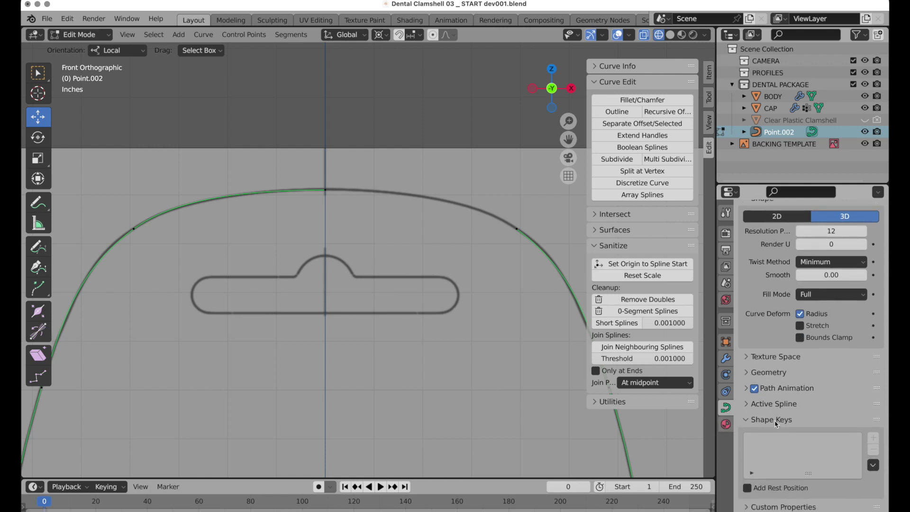
pyautogui.click(747, 403)
pyautogui.scroll(-1, 786, 406)
pyautogui.click(801, 400)
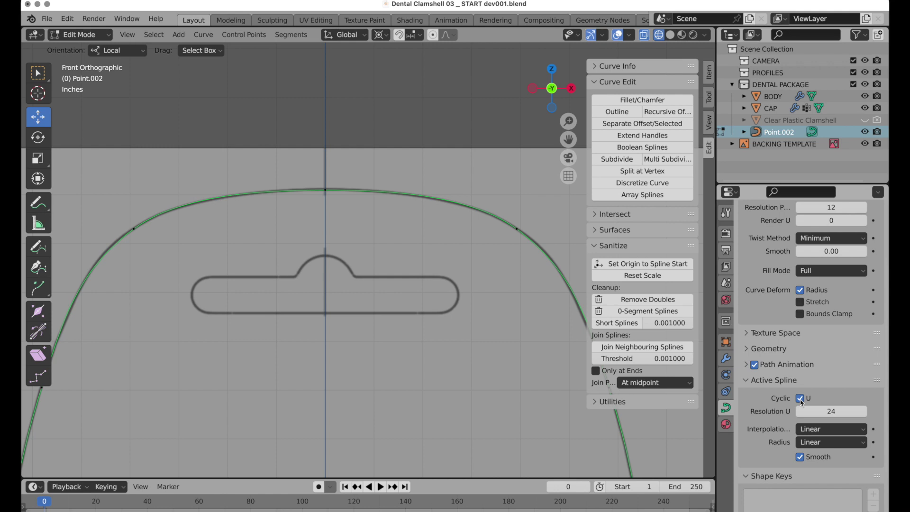
pyautogui.hotkey('ctrl', 'alt', 's')
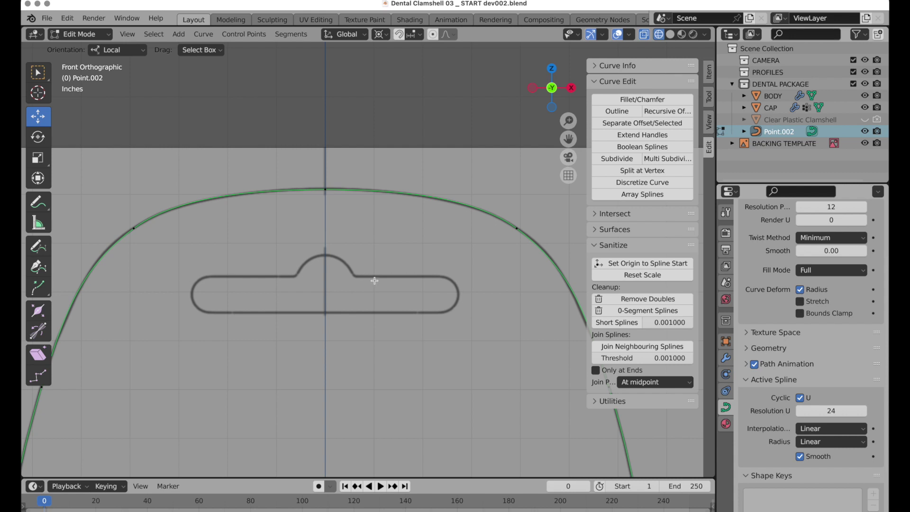
# Step: Return to Object Mode and deselect the outline curve
pyautogui.press('Tab')
pyautogui.click(362, 112)
pyautogui.scroll(-2, 320, 345)
pyautogui.scroll(-2, 351, 353)
pyautogui.scroll(-2, 359, 254)
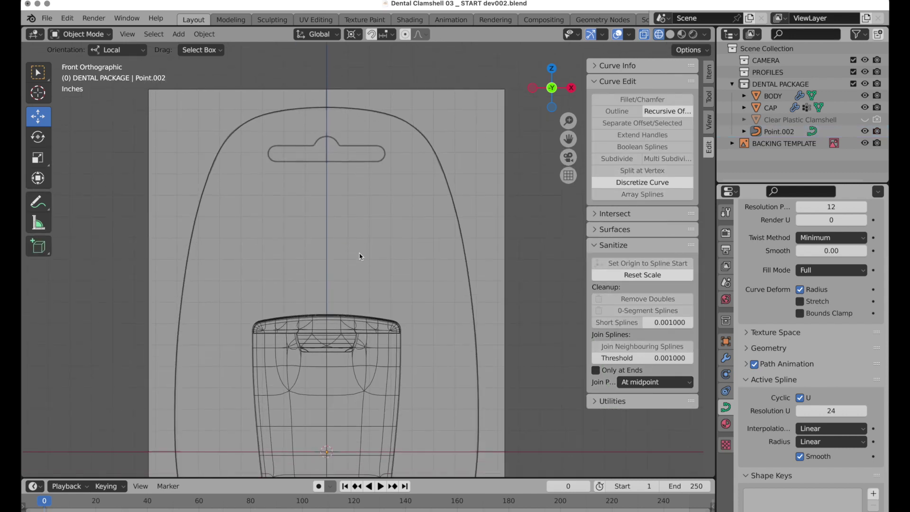
# Step: Place the 3D cursor at the centre of the hanger hole's round bump
pyautogui.click(36, 92)
pyautogui.moveTo(328, 452); pyautogui.dragTo(332, 155)
pyautogui.scroll(5, 332, 149)
pyautogui.scroll(-3, 372, 112)
pyautogui.scroll(4, 341, 243)
pyautogui.press('g')
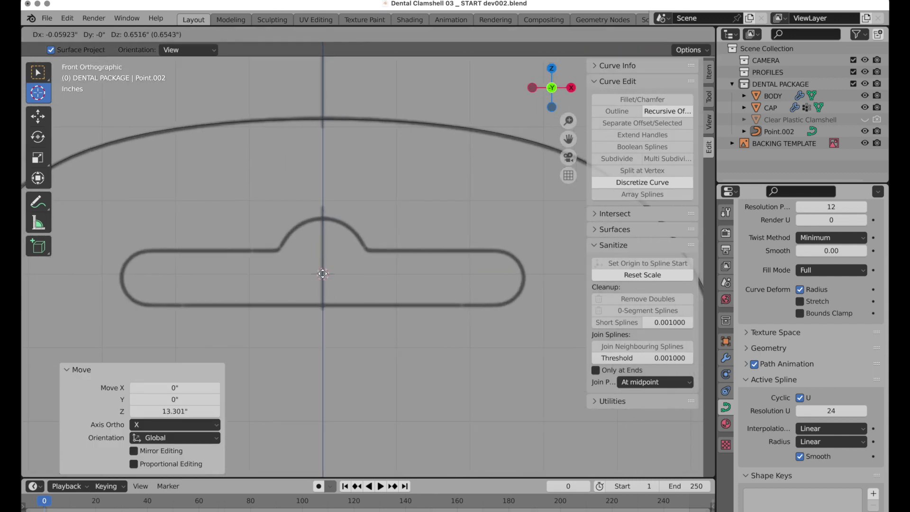
pyautogui.click(323, 271)
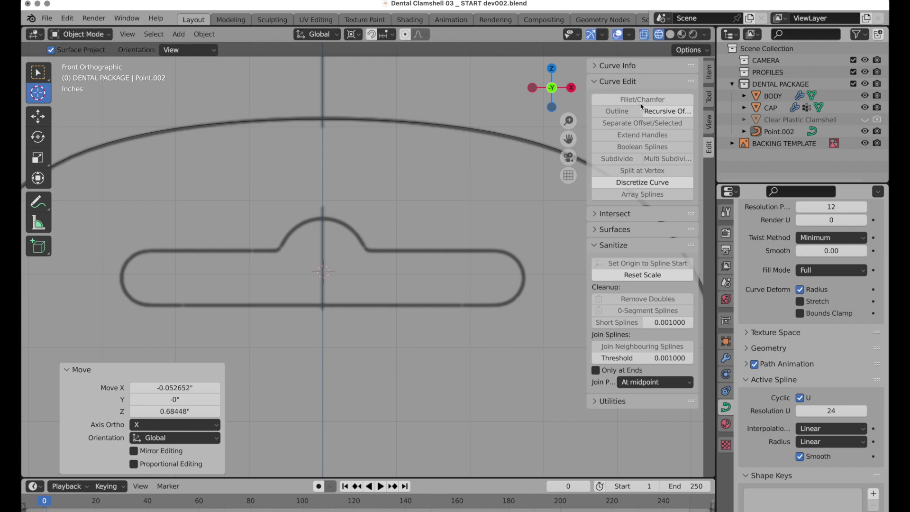
# Step: Set the 3D cursor's X location to 0 in the View tab
pyautogui.click(709, 122)
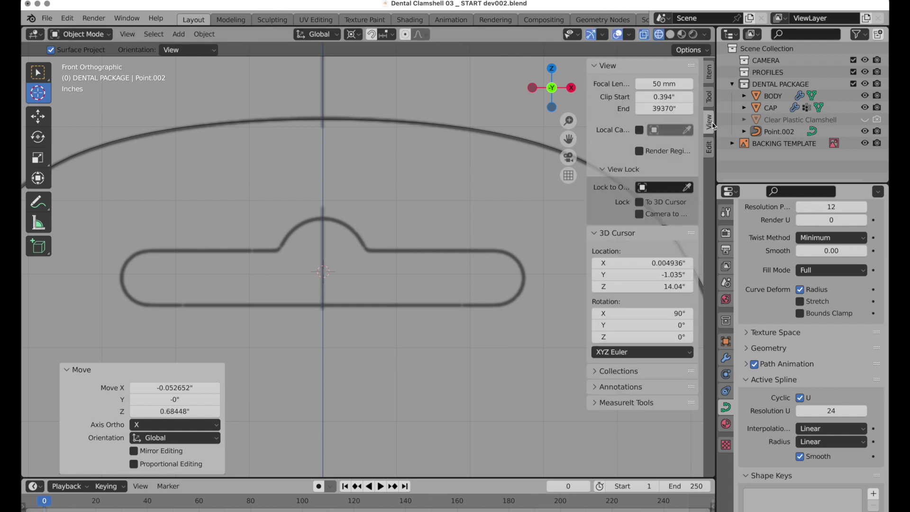
pyautogui.click(677, 263)
pyautogui.write('0')
pyautogui.press('Return')
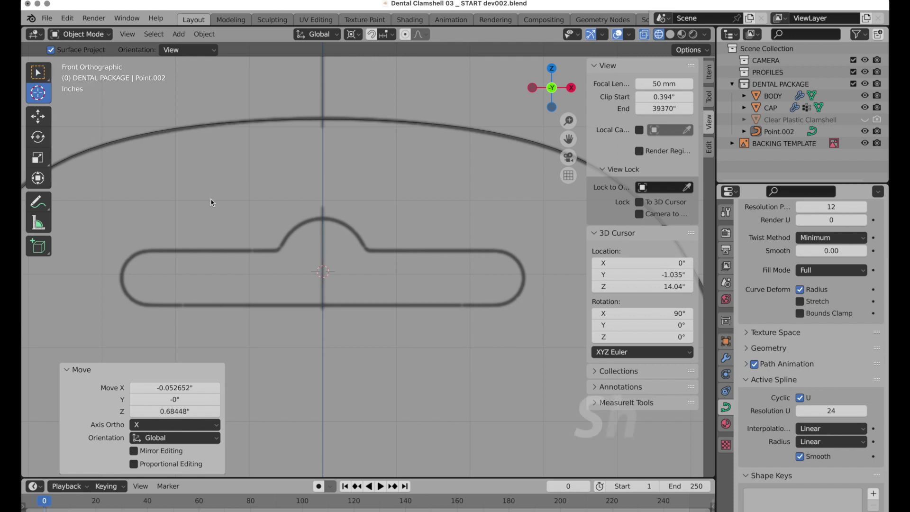
# Step: Add a Bezier circle with a 1-inch radius aligned to the current view
pyautogui.hotkey('shift', 'a')
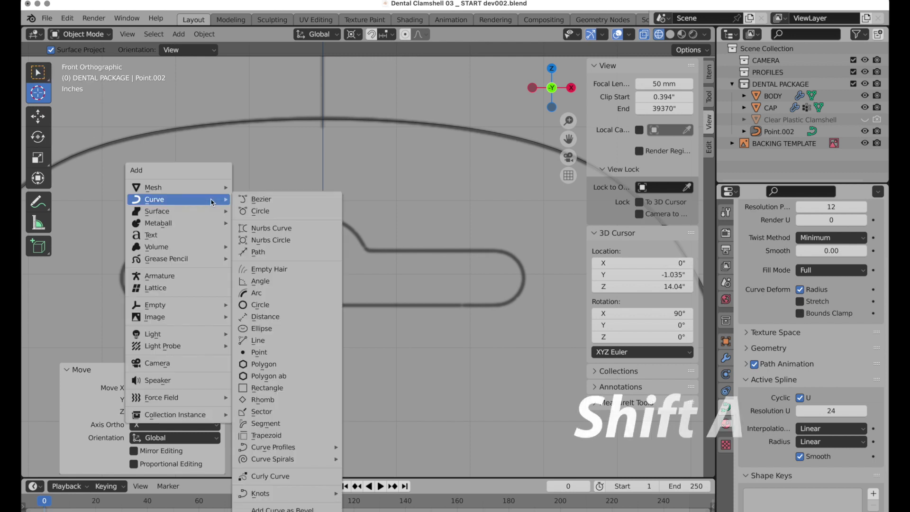
pyautogui.click(258, 211)
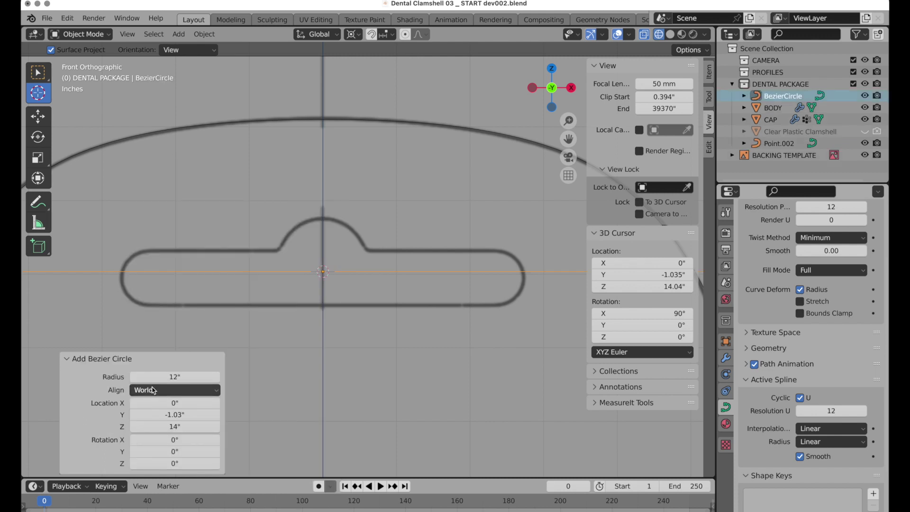
pyautogui.click(172, 377)
pyautogui.write('1')
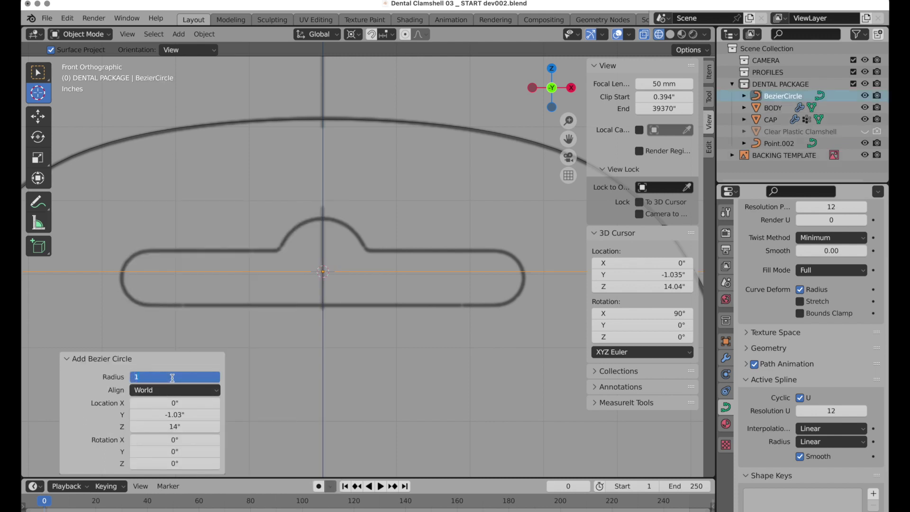
pyautogui.press('Return')
pyautogui.click(173, 390)
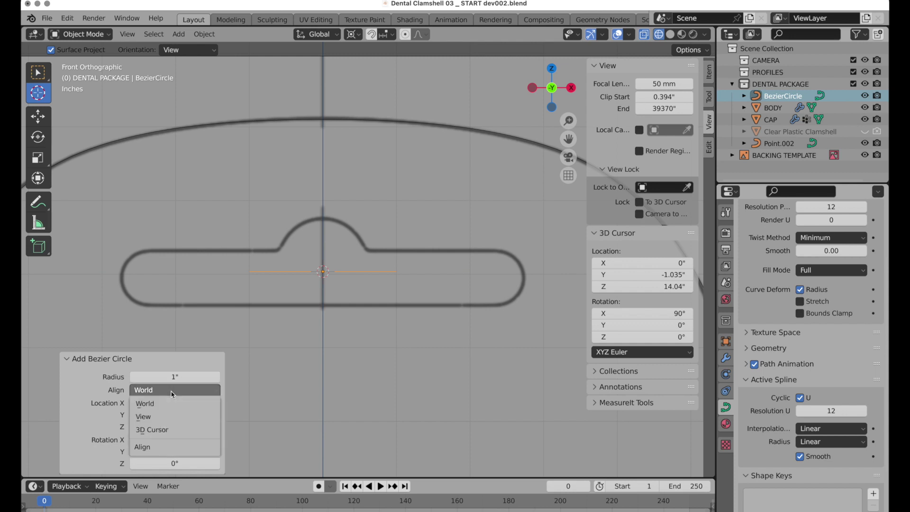
pyautogui.click(173, 418)
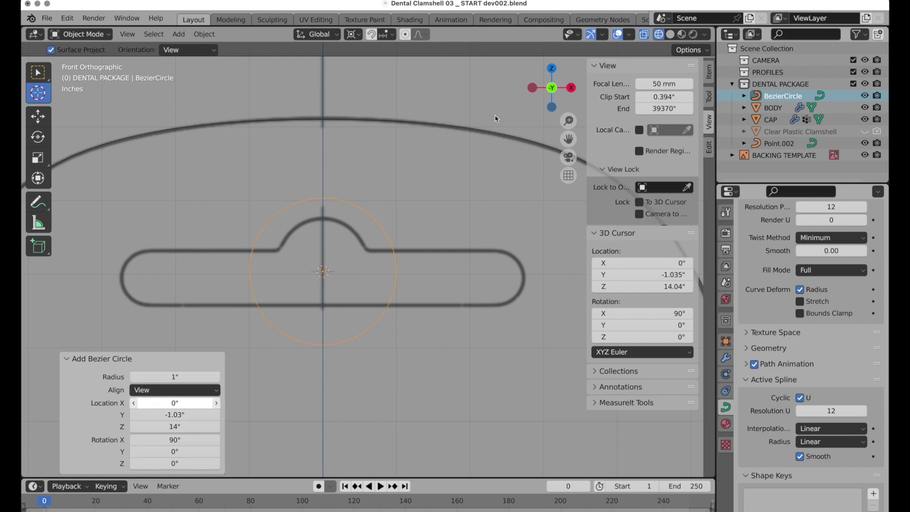
# Step: Scale the circle to 0.665, raise it along Z, then rescale it to 0.946 to fit the bump
pyautogui.press('s')
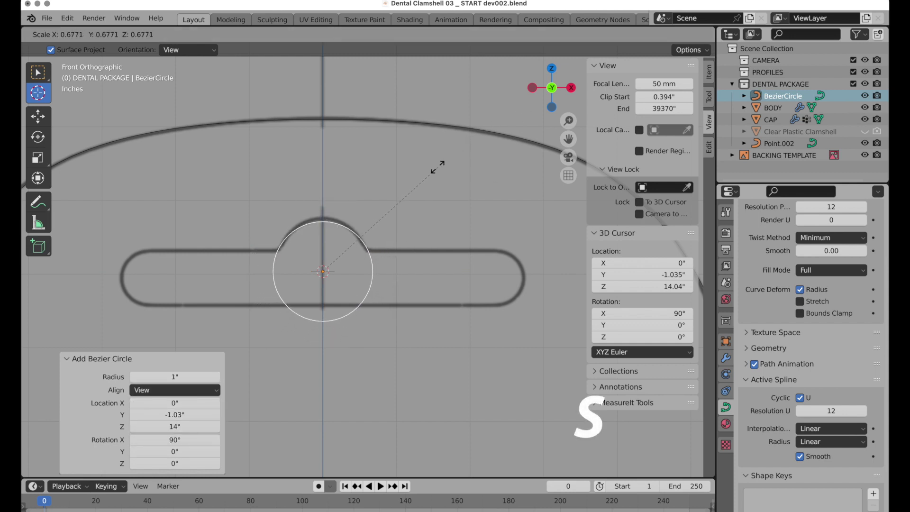
pyautogui.click(436, 169)
pyautogui.press('g')
pyautogui.press('z')
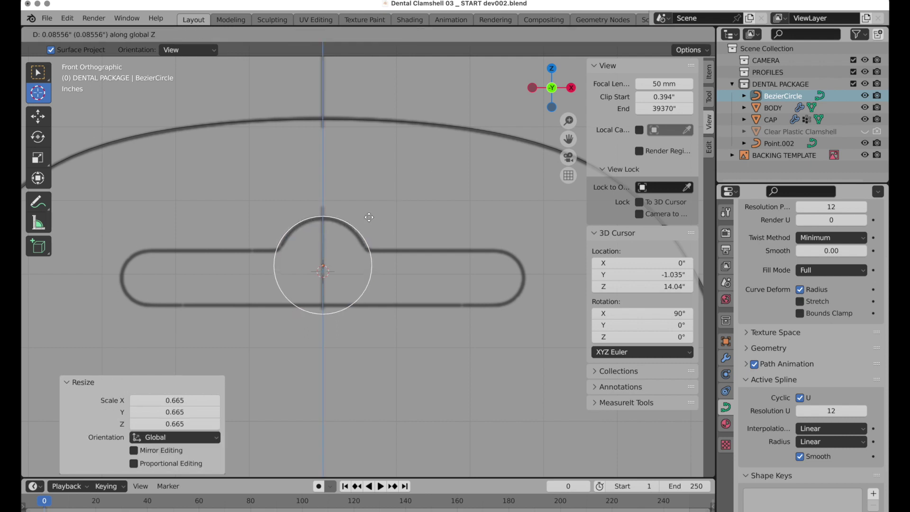
pyautogui.click(368, 217)
pyautogui.press('s')
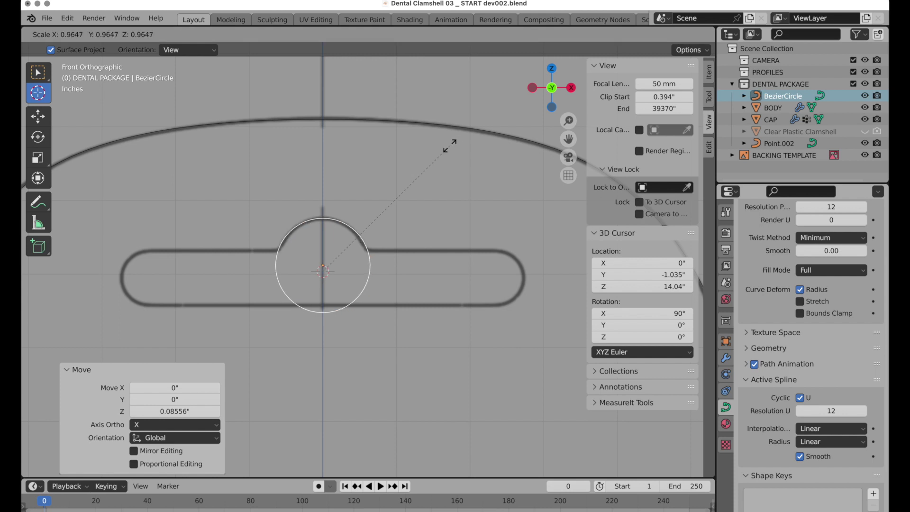
pyautogui.click(448, 151)
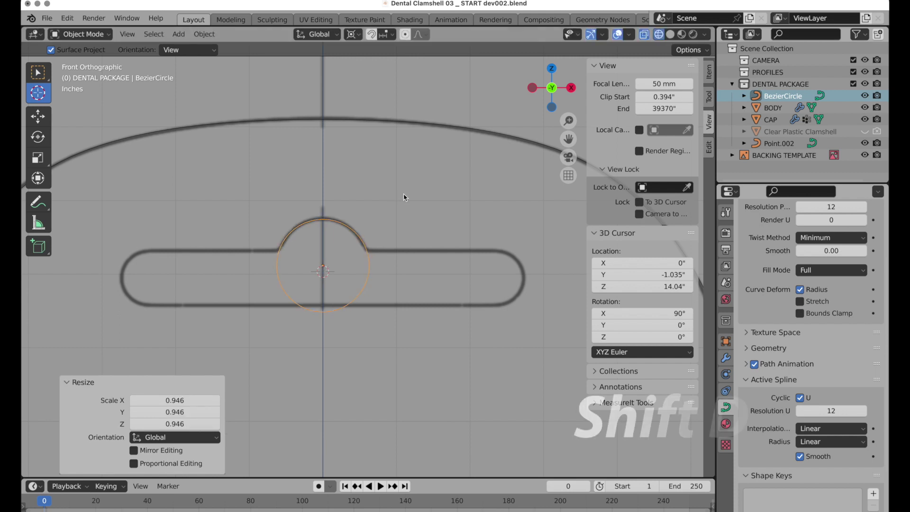
# Step: Duplicate the circle, place the copy at the slot's left end, and resize it
pyautogui.hotkey('shift', 'd')
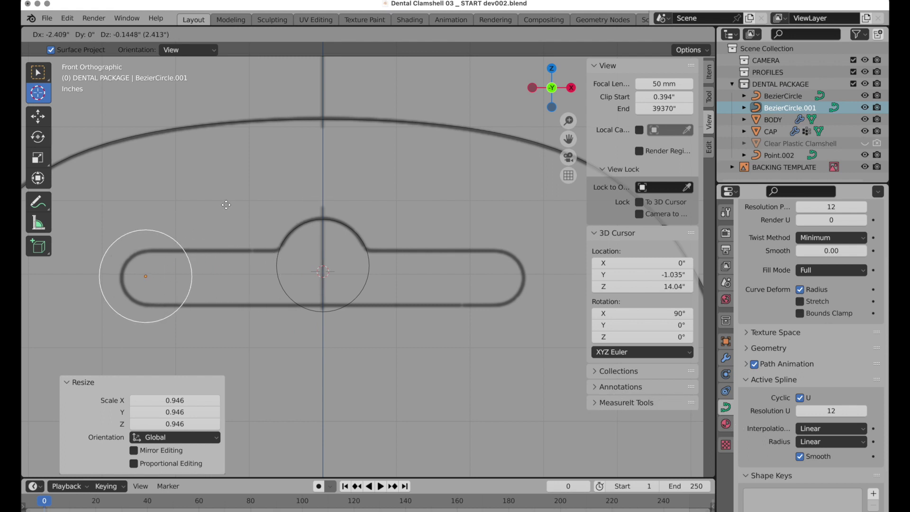
pyautogui.click(227, 204)
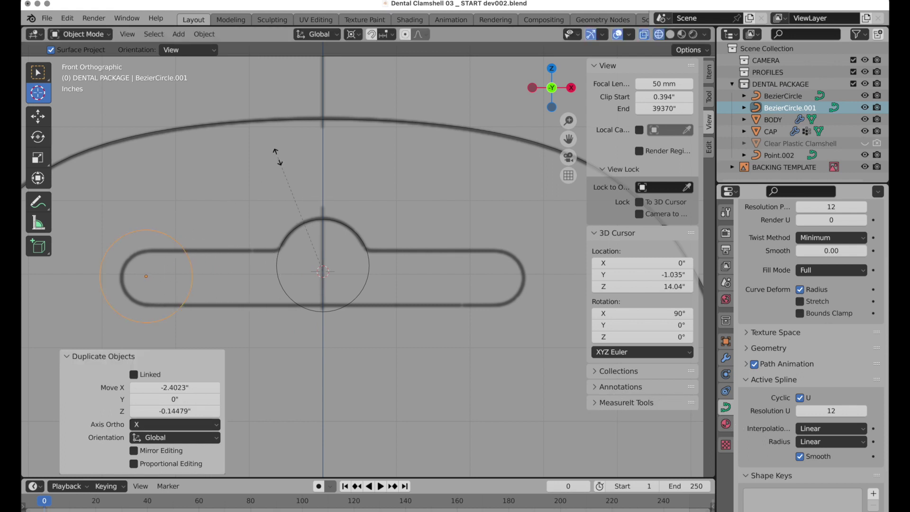
pyautogui.press('s')
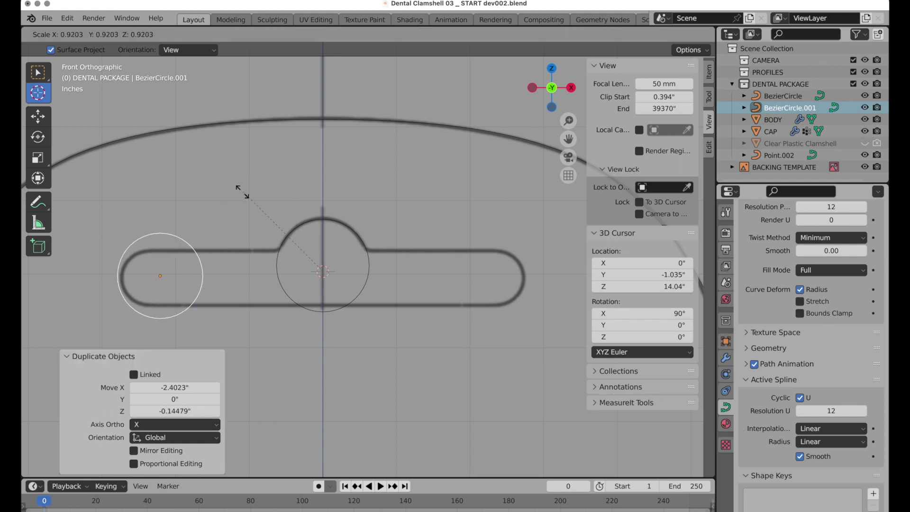
pyautogui.click(240, 197)
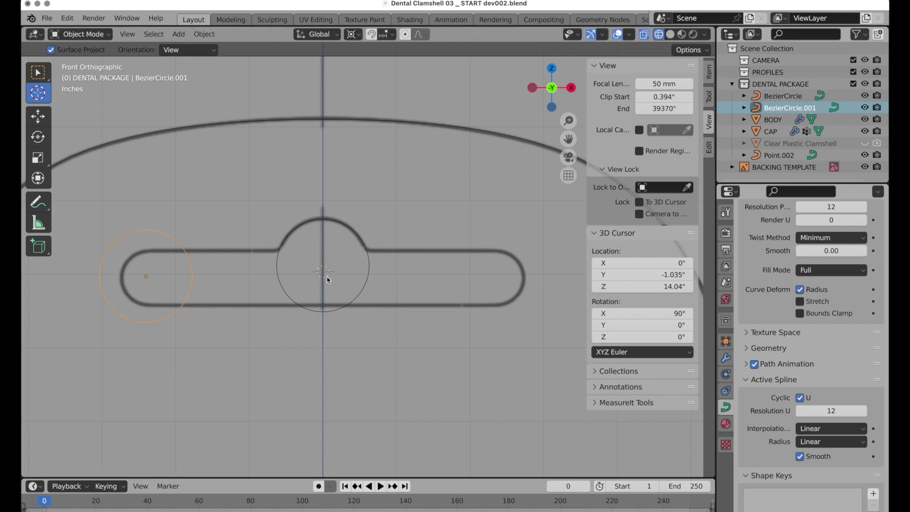
# Step: Set the pivot to Active Element, scale the copy to 0.597 and nudge it onto the slot end
pyautogui.press('.')
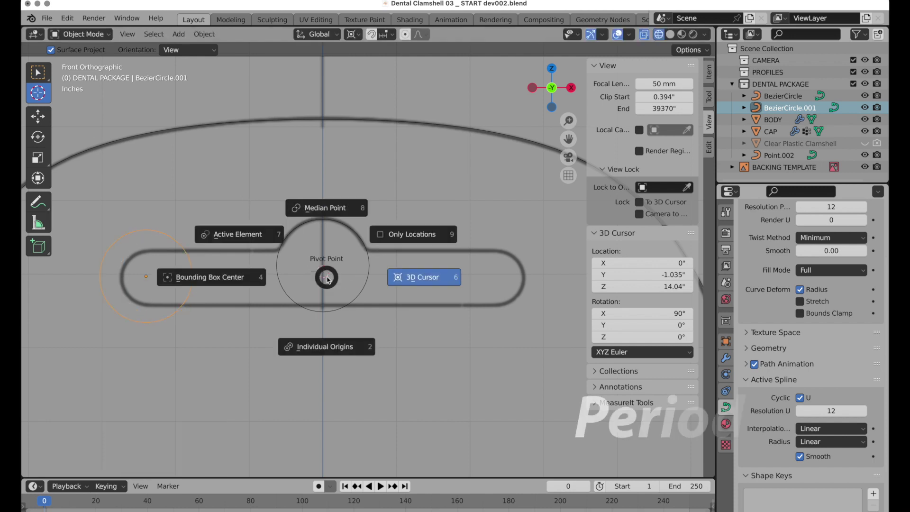
pyautogui.click(246, 239)
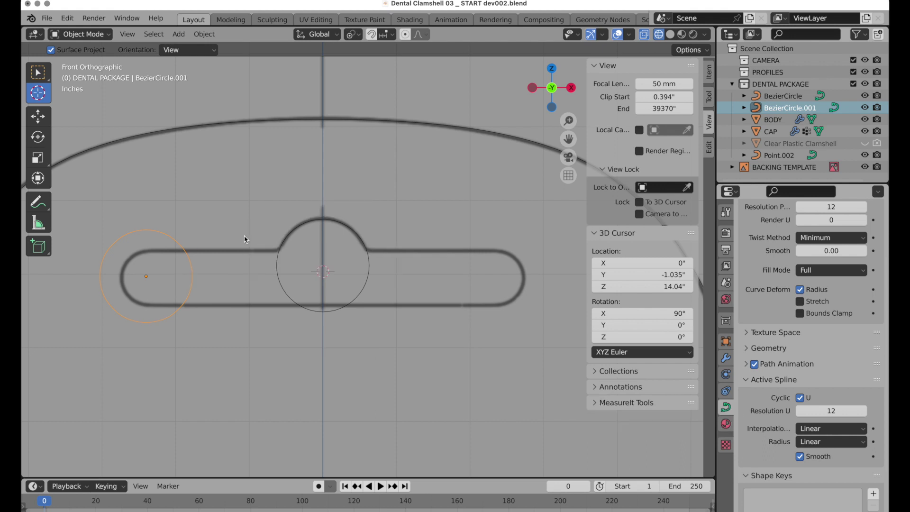
pyautogui.click(38, 157)
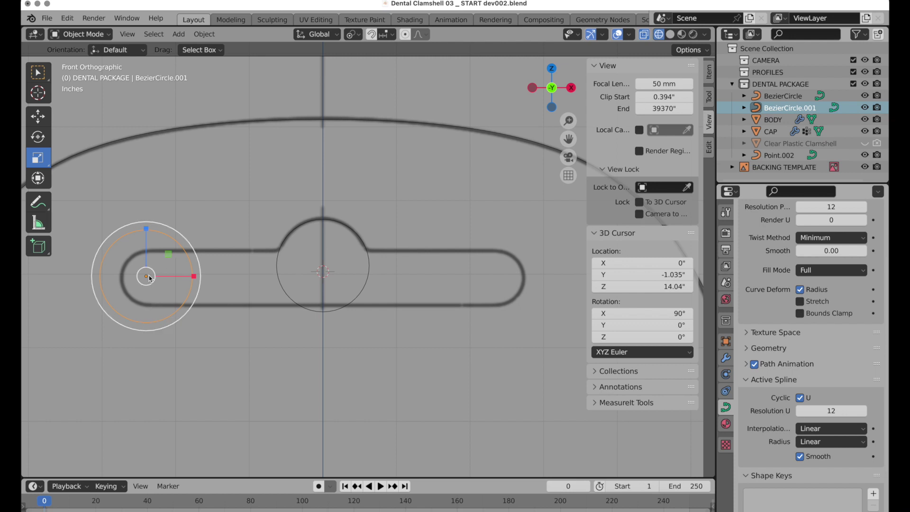
pyautogui.press('s')
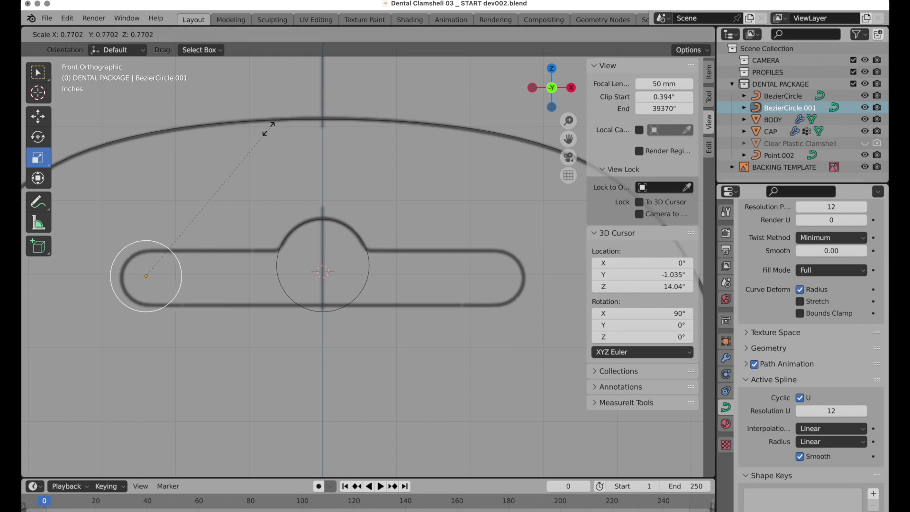
pyautogui.click(234, 155)
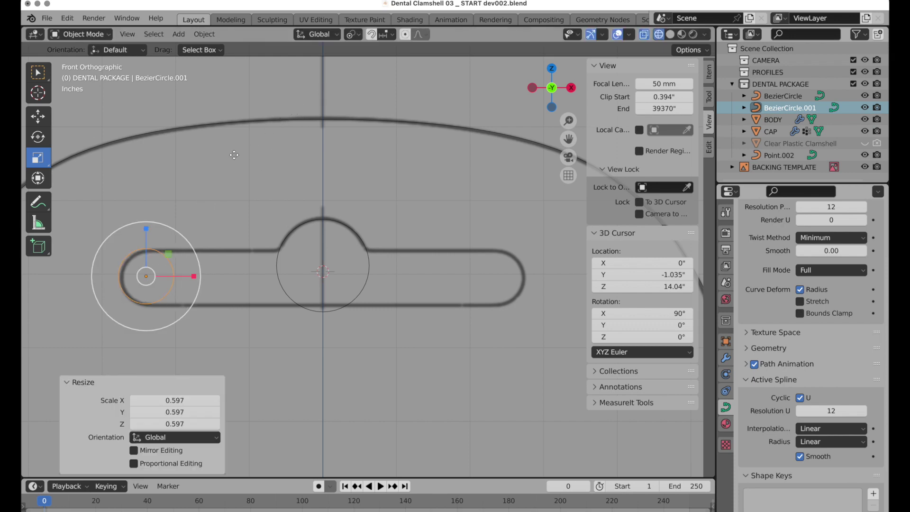
pyautogui.press('g')
pyautogui.click(249, 222)
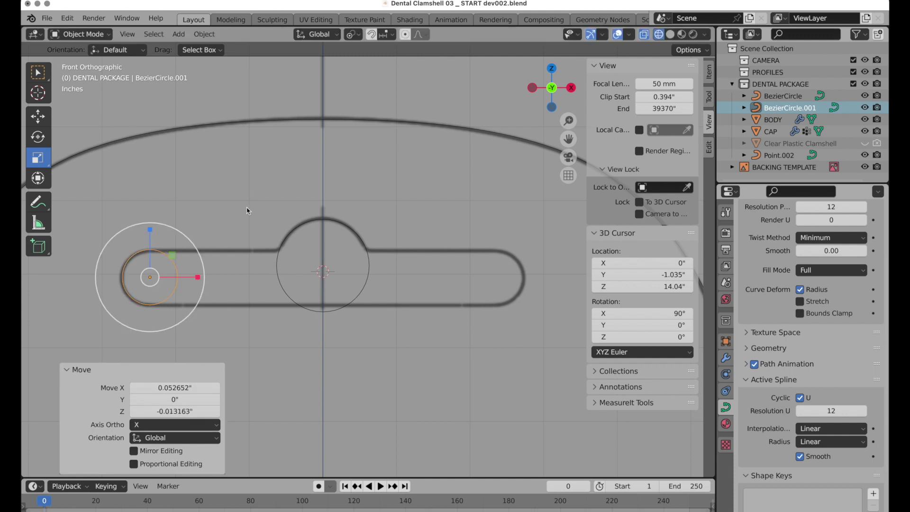
pyautogui.scroll(4, 235, 249)
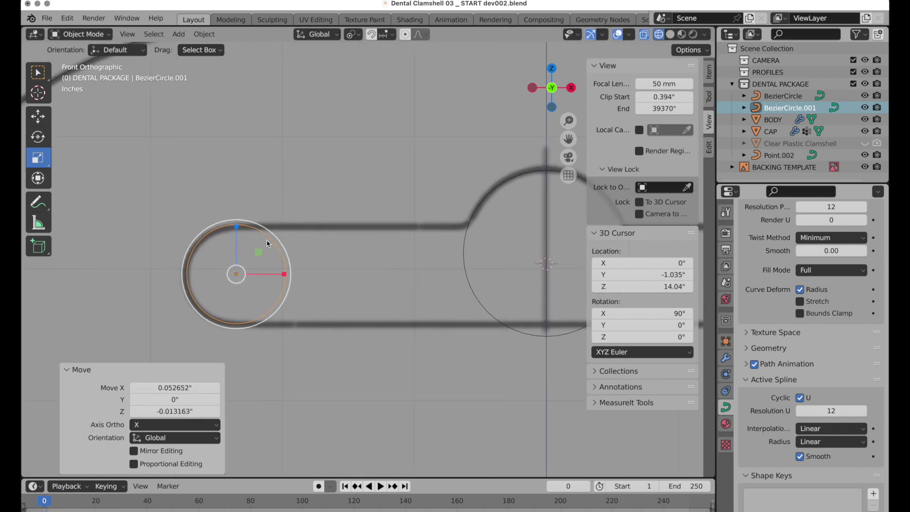
pyautogui.scroll(1, 265, 245)
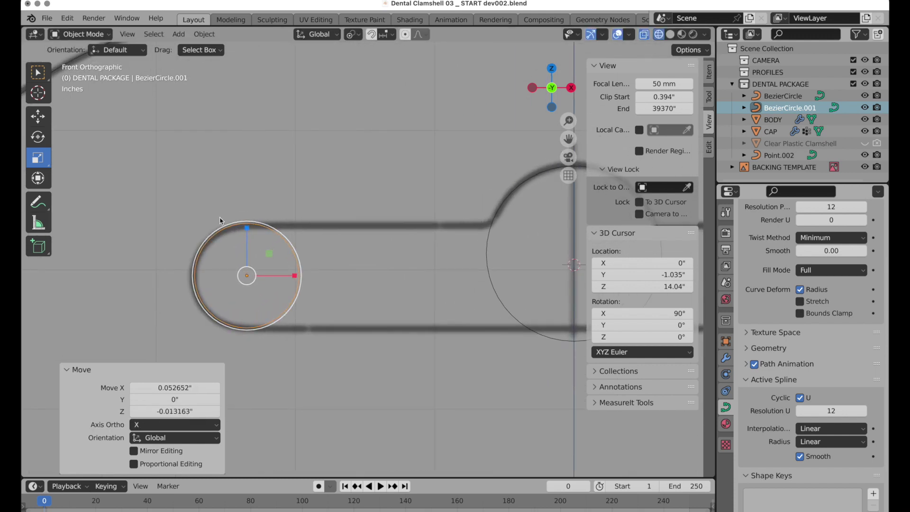
pyautogui.hotkey('shift', 'space')
pyautogui.press('g')
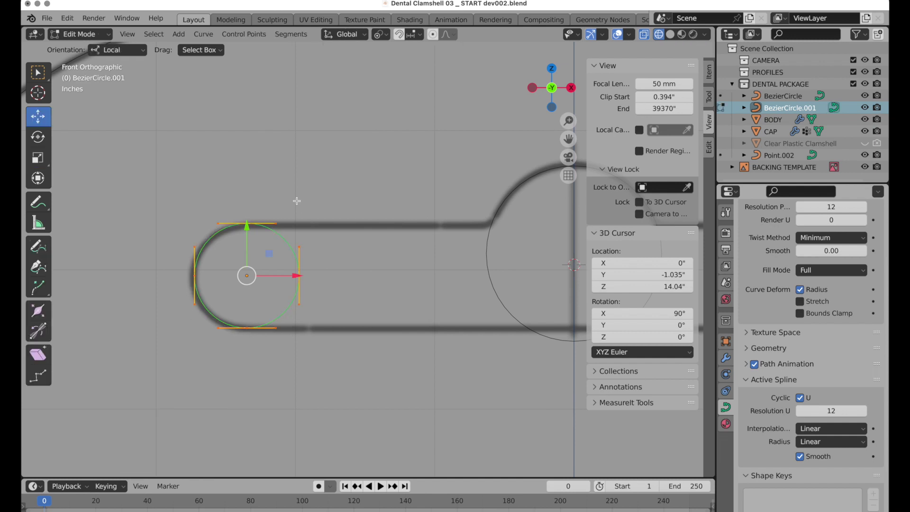
pyautogui.press('Tab')
# Step: Set the circle's handles to Free and reposition its right-hand handle
pyautogui.click(801, 398)
pyautogui.hotkey('alt', 'c')
pyautogui.press('v')
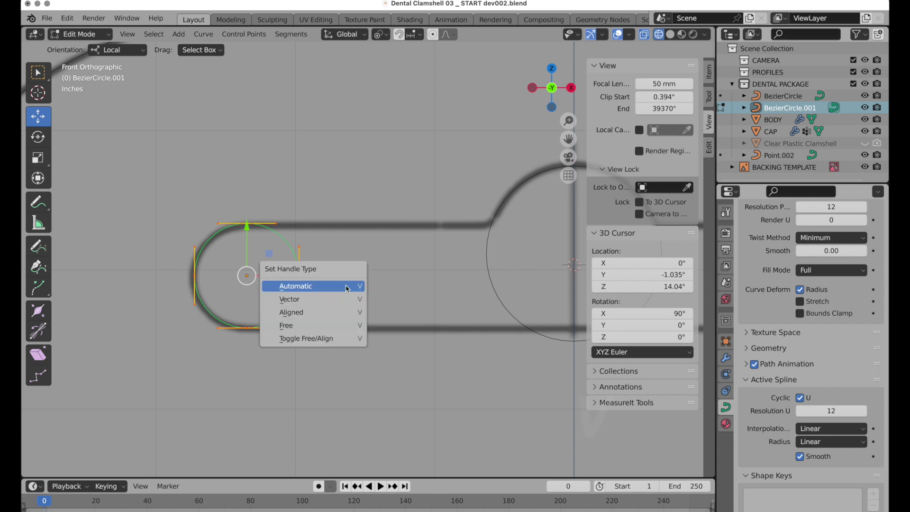
pyautogui.click(343, 326)
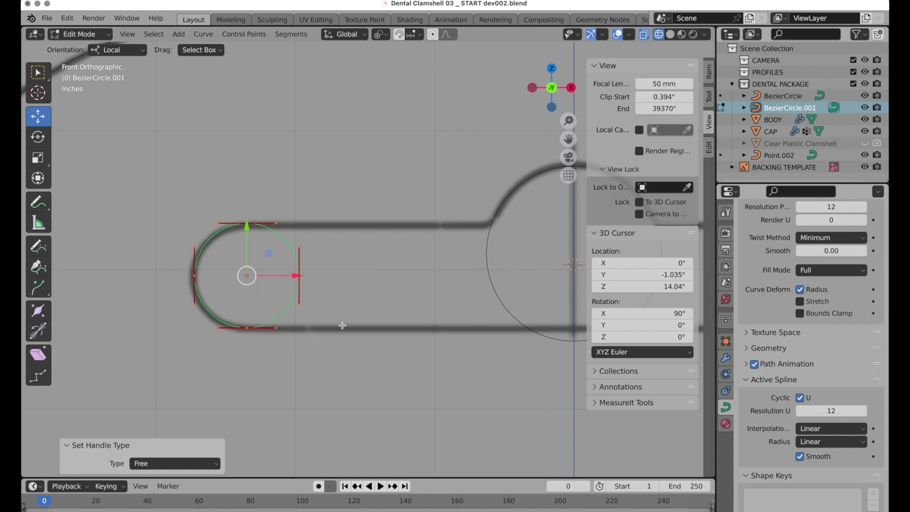
pyautogui.click(300, 303)
pyautogui.press('g')
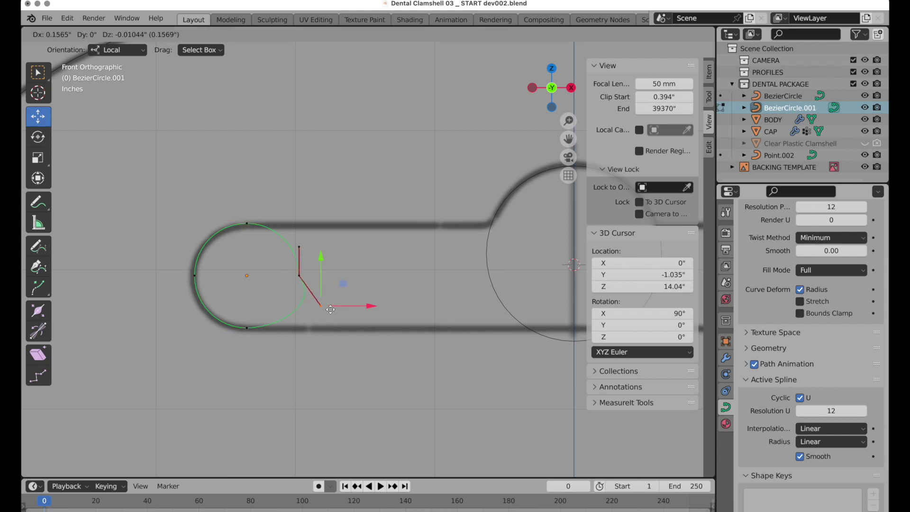
pyautogui.click(304, 308)
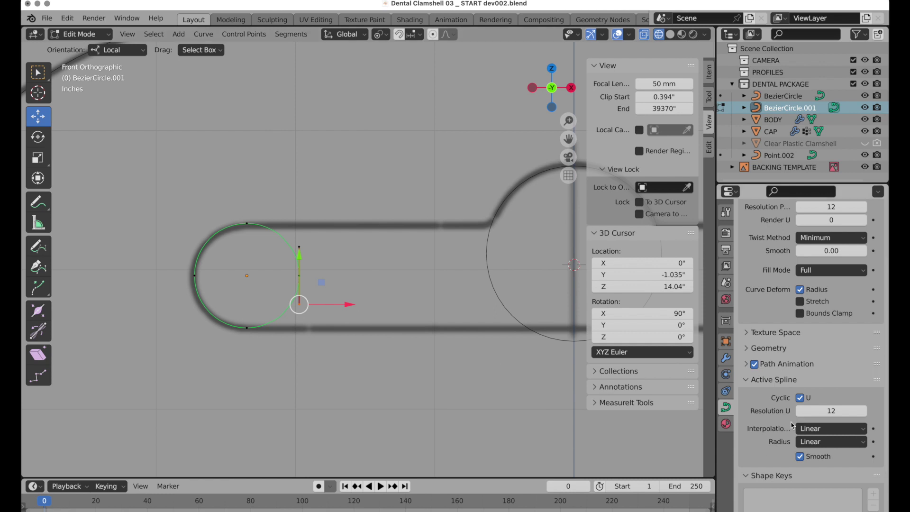
# Step: Open the circle by unchecking Cyclic U and delete its left vertex
pyautogui.click(800, 398)
pyautogui.click(207, 265)
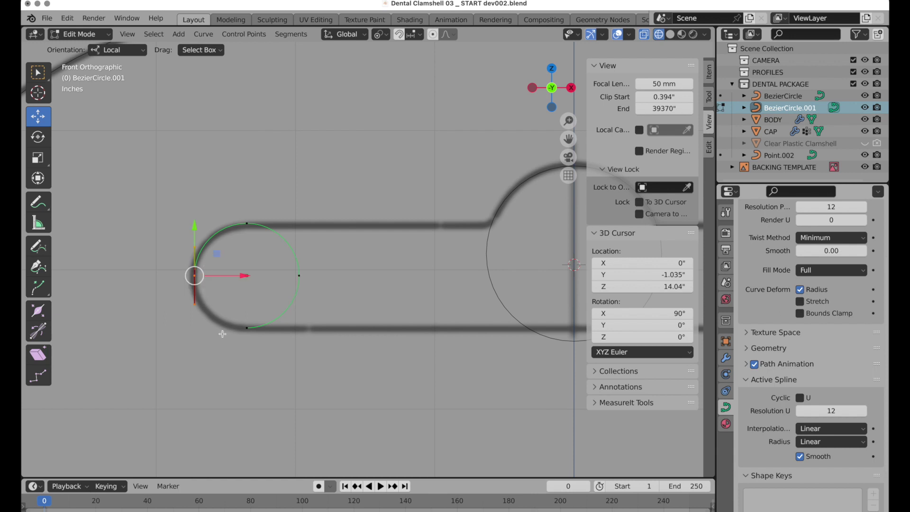
pyautogui.press('x')
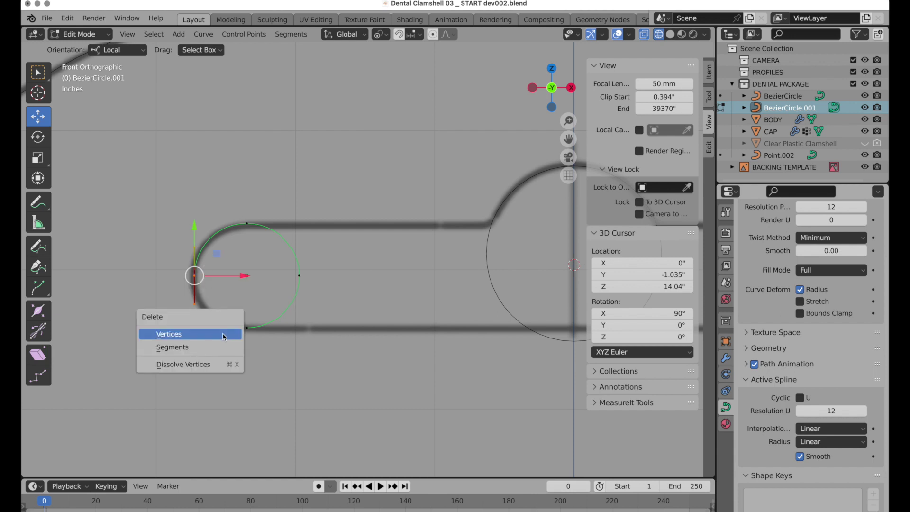
pyautogui.click(224, 335)
# Step: Rotate the remaining three points 180° so the arc opens to the right, framing the card outline
pyautogui.moveTo(198, 182); pyautogui.dragTo(369, 385)
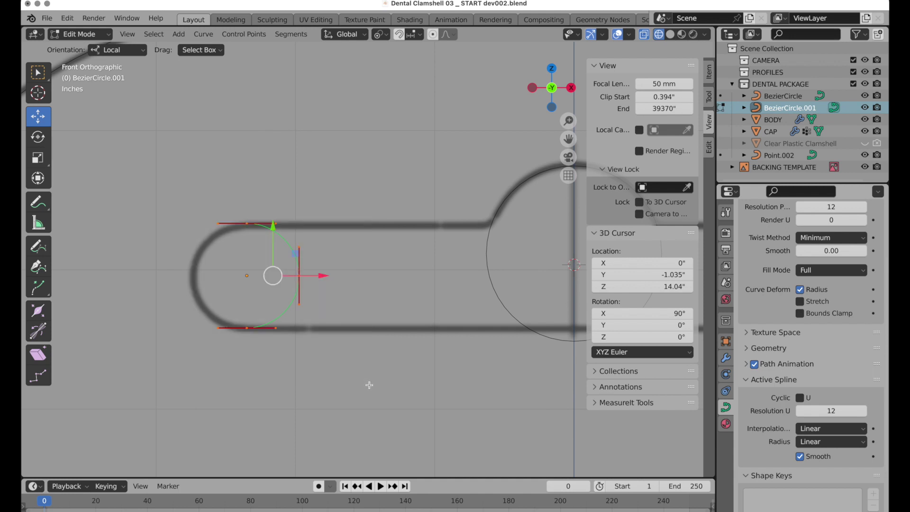
pyautogui.click(38, 137)
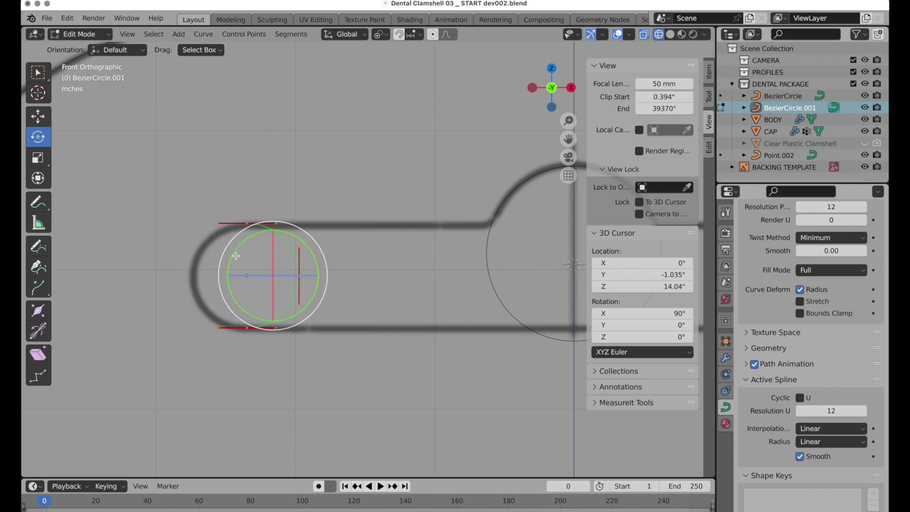
pyautogui.moveTo(230, 266); pyautogui.dragTo(267, 276)
pyautogui.click(38, 118)
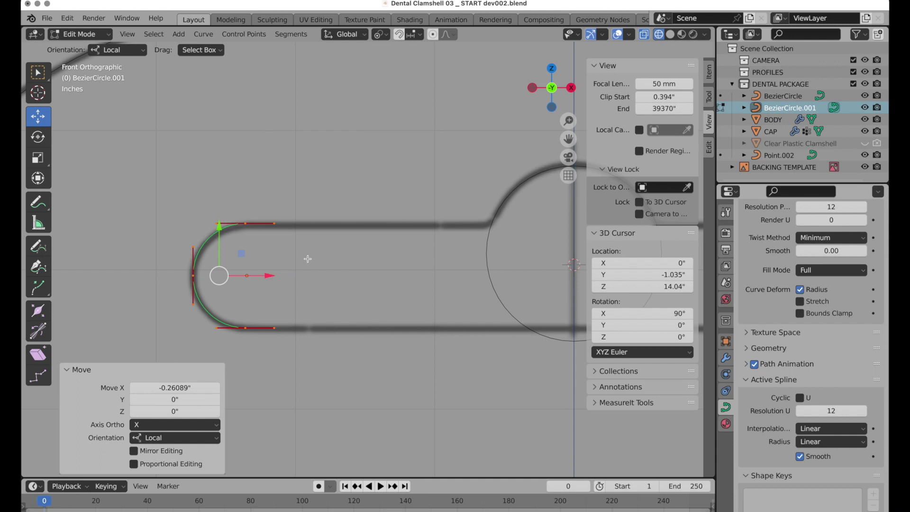
pyautogui.scroll(-3, 308, 260)
pyautogui.keyDown('shift'); pyautogui.moveTo(372, 303); pyautogui.dragTo(225, 284, button='middle'); pyautogui.keyUp('shift')
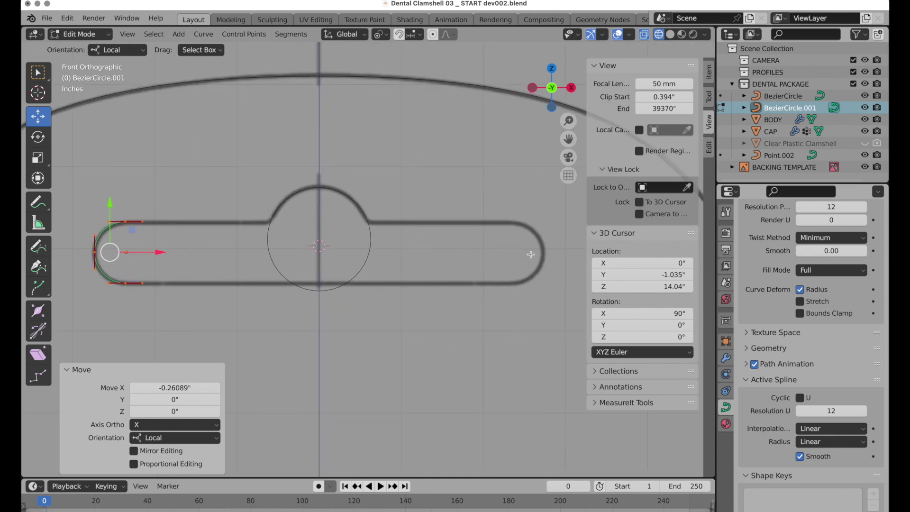
# Step: Save an incremented version and mirror a copy of the arc to the right (X scale -1 about the 3D cursor)
pyautogui.press('super+alt+s')
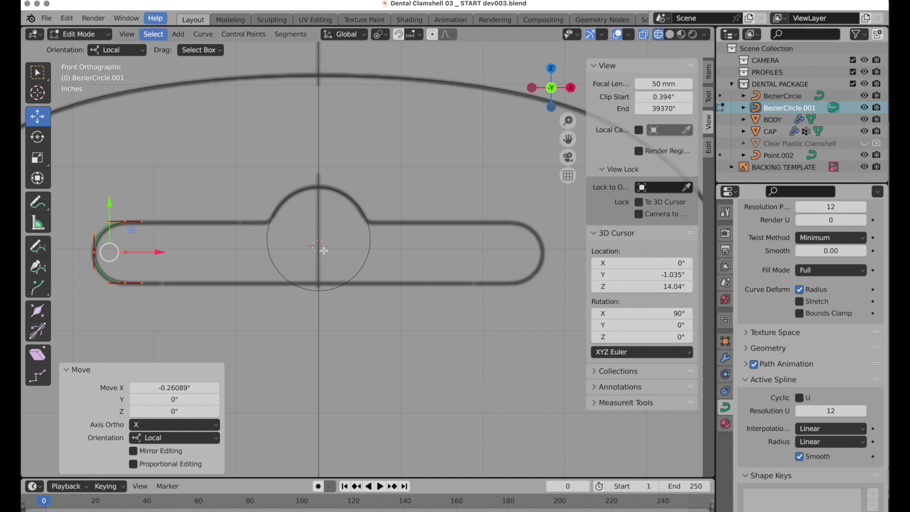
pyautogui.press('.')
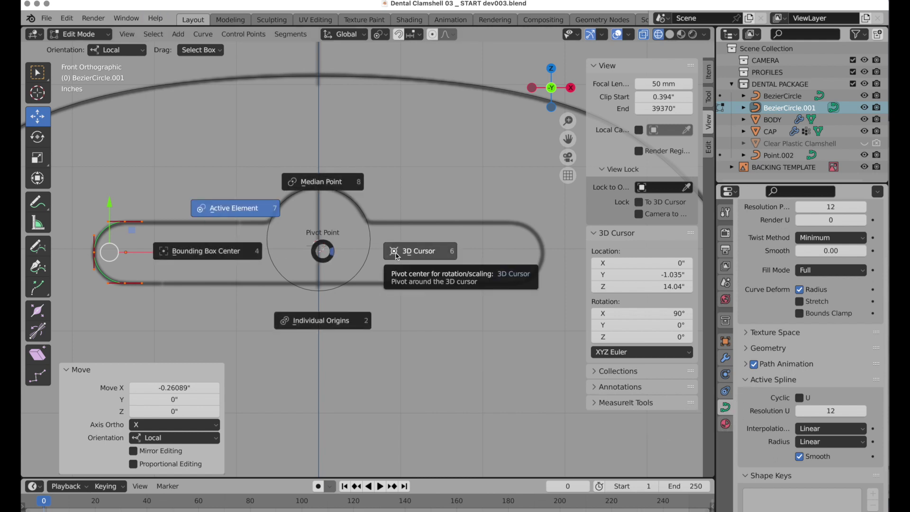
pyautogui.click(397, 256)
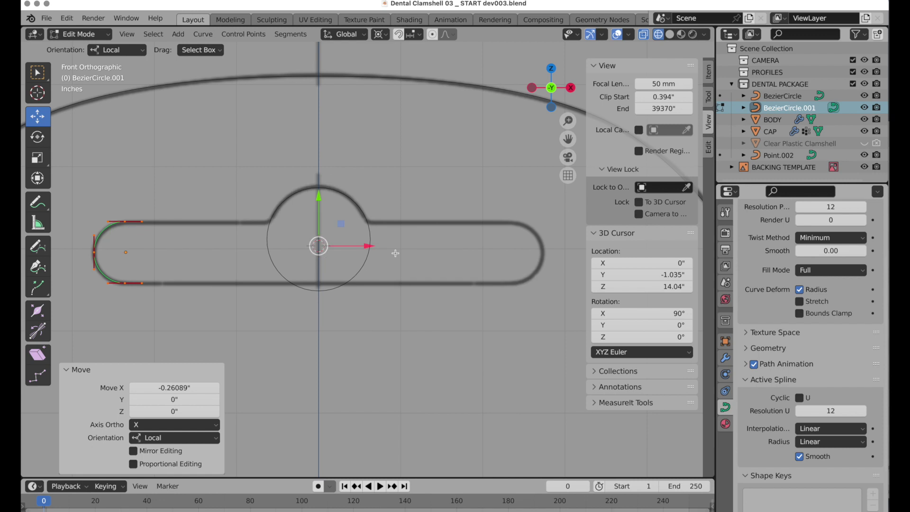
pyautogui.hotkey('shift', 'd')
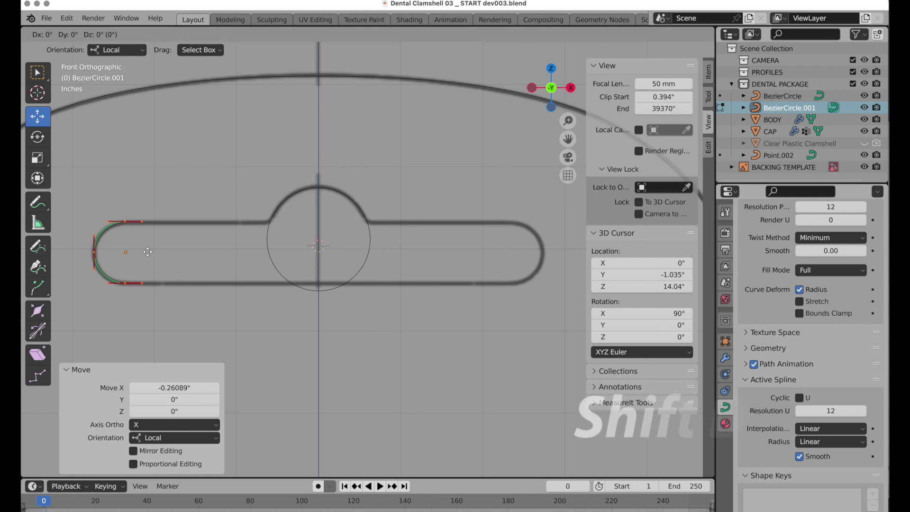
pyautogui.press('Escape')
pyautogui.press('s')
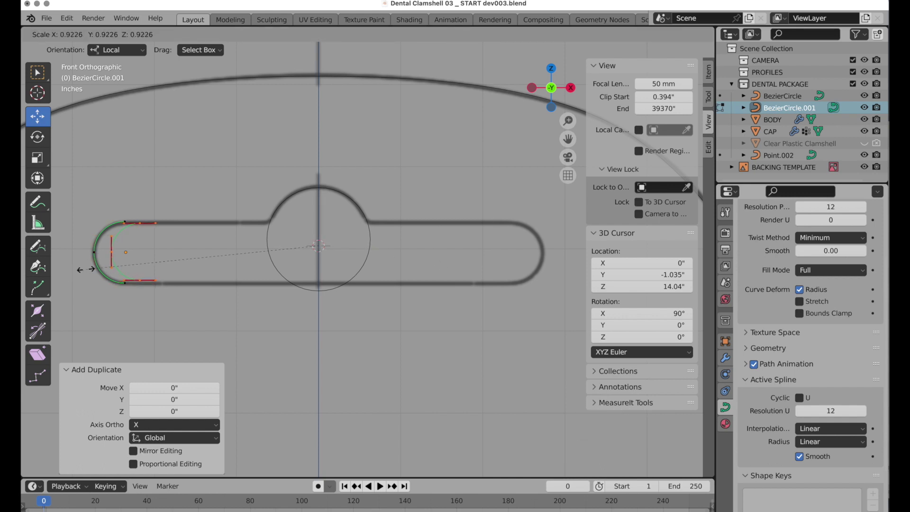
pyautogui.press('x')
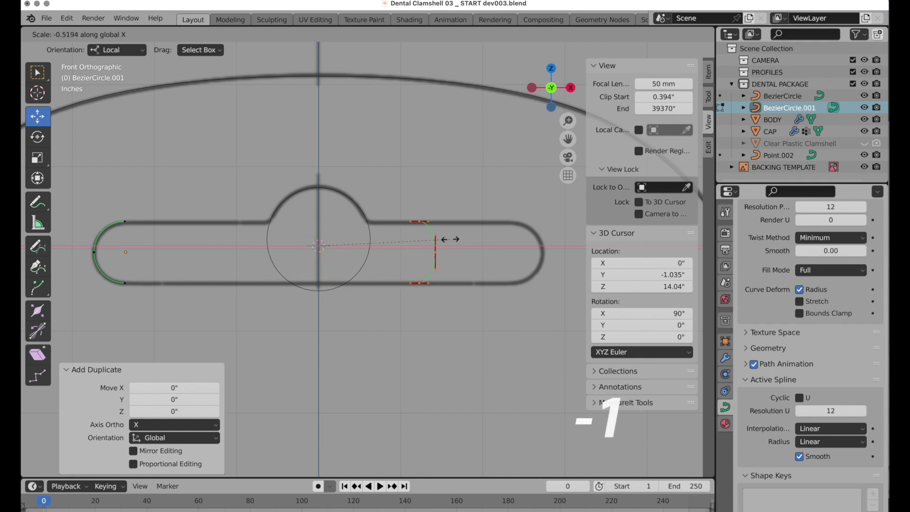
pyautogui.write('-1')
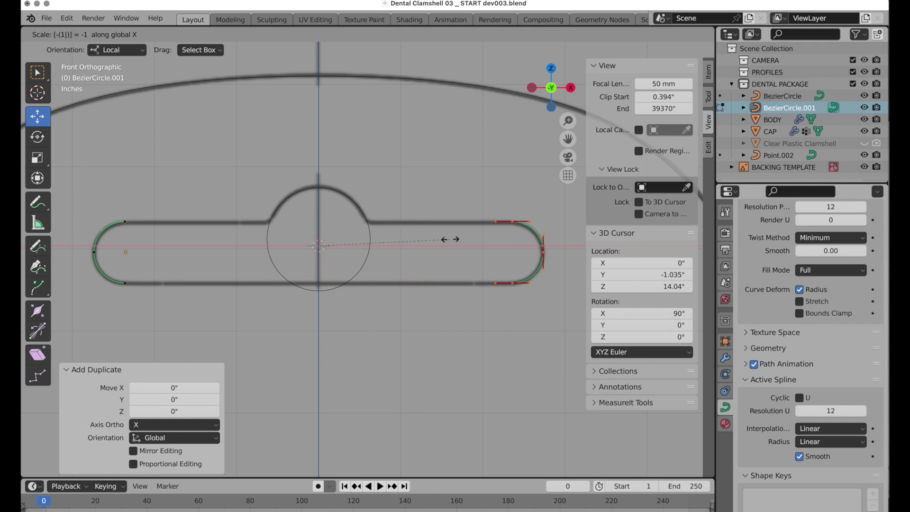
pyautogui.press('Return')
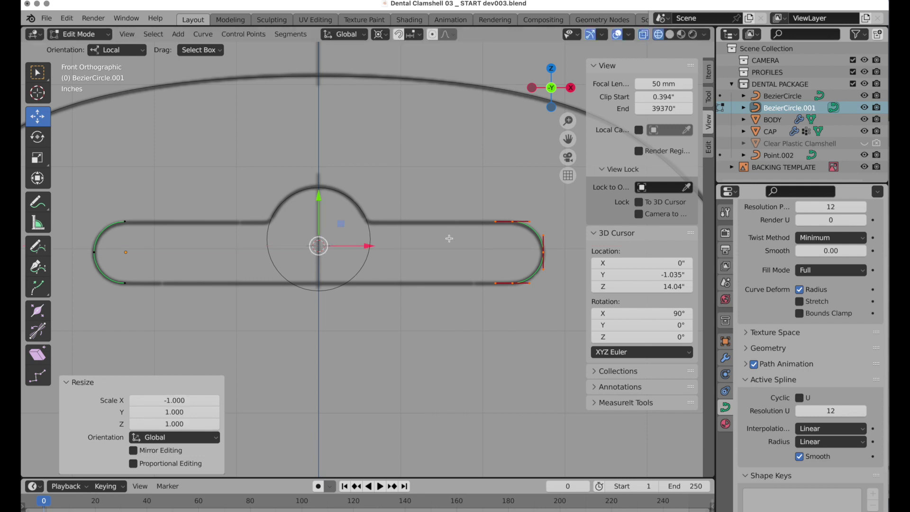
# Step: Join the top and bottom end points with straight segments to close the outline
pyautogui.moveTo(521, 215); pyautogui.dragTo(119, 231)
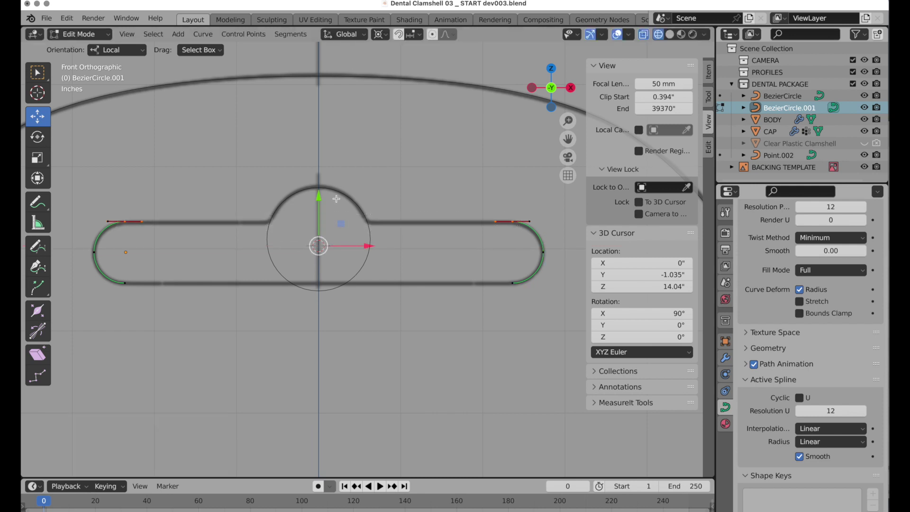
pyautogui.rightClick(428, 143)
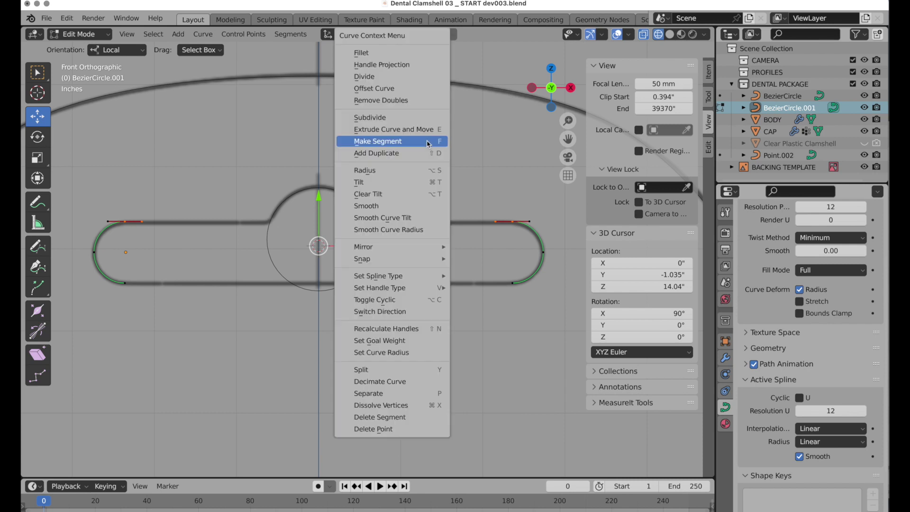
pyautogui.click(428, 143)
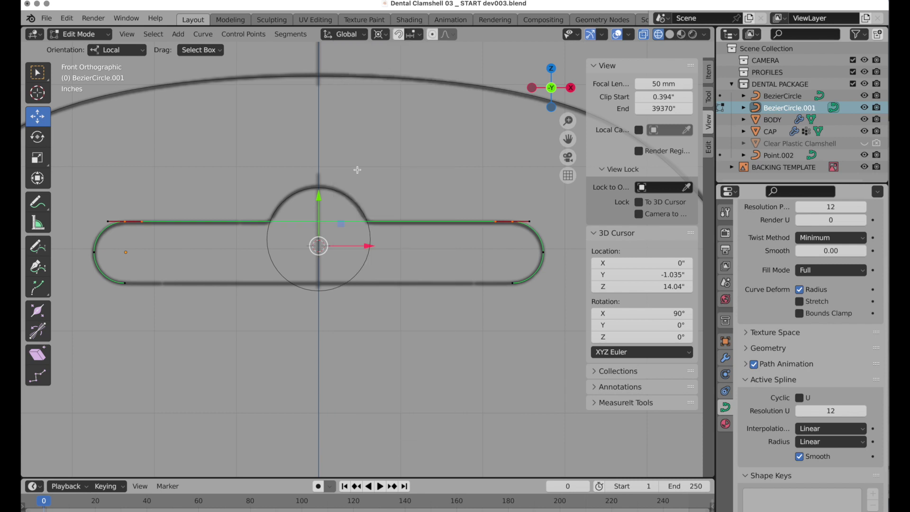
pyautogui.moveTo(118, 276); pyautogui.dragTo(522, 312)
pyautogui.press('f')
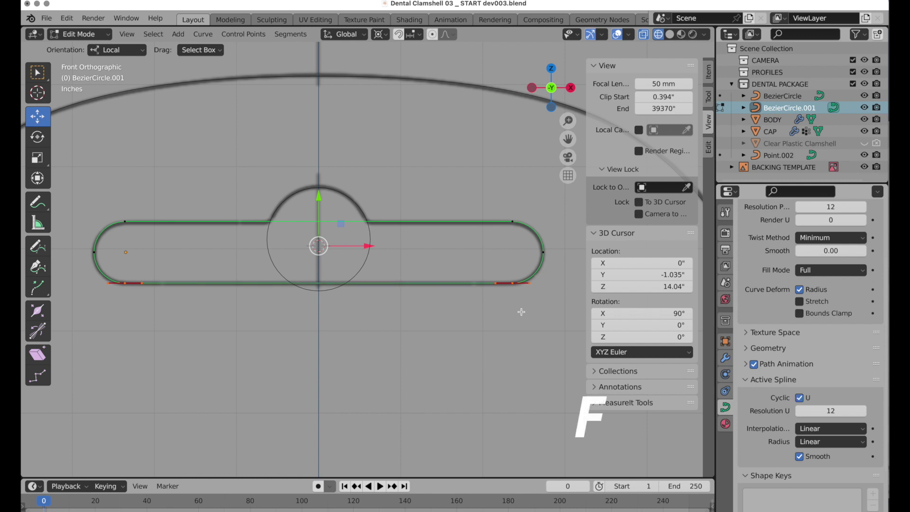
# Step: Join BezierCircle.001 into BezierCircle, then return to Edit Mode in front view
pyautogui.press('Tab')
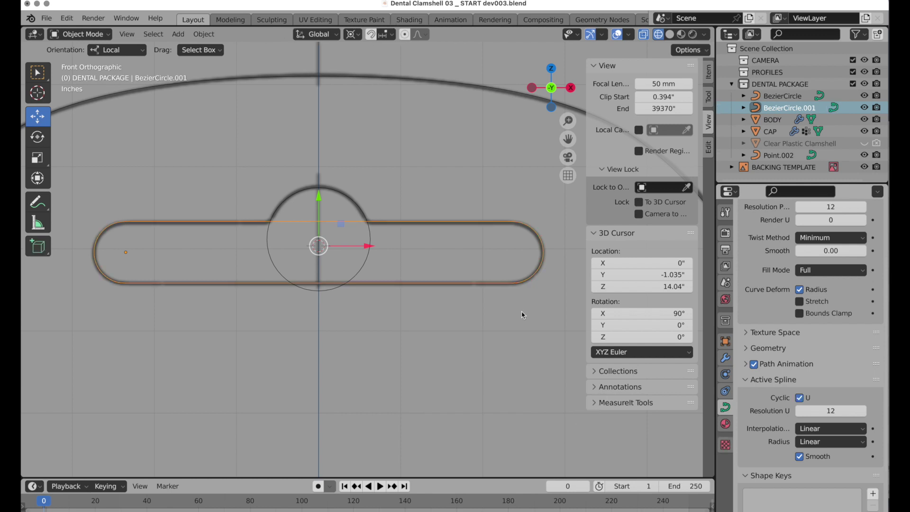
pyautogui.moveTo(346, 330); pyautogui.dragTo(467, 341, button='middle')
pyautogui.keyDown('shift'); pyautogui.click(317, 215); pyautogui.keyUp('shift')
pyautogui.moveTo(385, 257)
pyautogui.mouseDown(button='middle')
pyautogui.moveTo(387, 265)
pyautogui.moveTo(350, 276)
pyautogui.moveTo(390, 272)
pyautogui.mouseUp(button='middle')
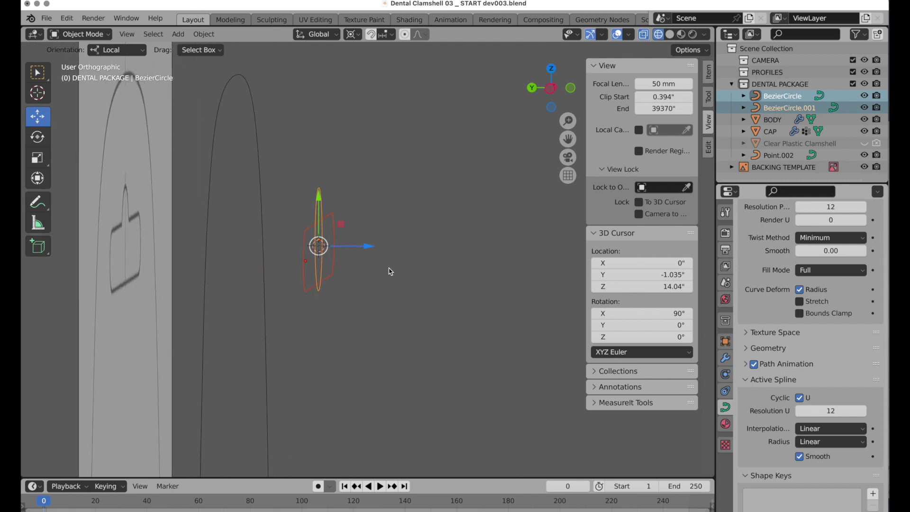
pyautogui.click(550, 87)
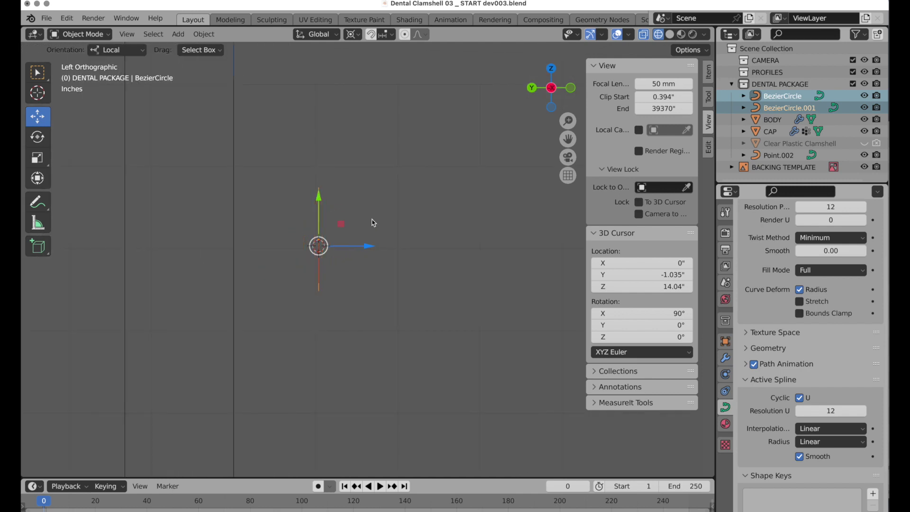
pyautogui.moveTo(469, 191); pyautogui.dragTo(350, 244, button='middle')
pyautogui.rightClick(348, 246)
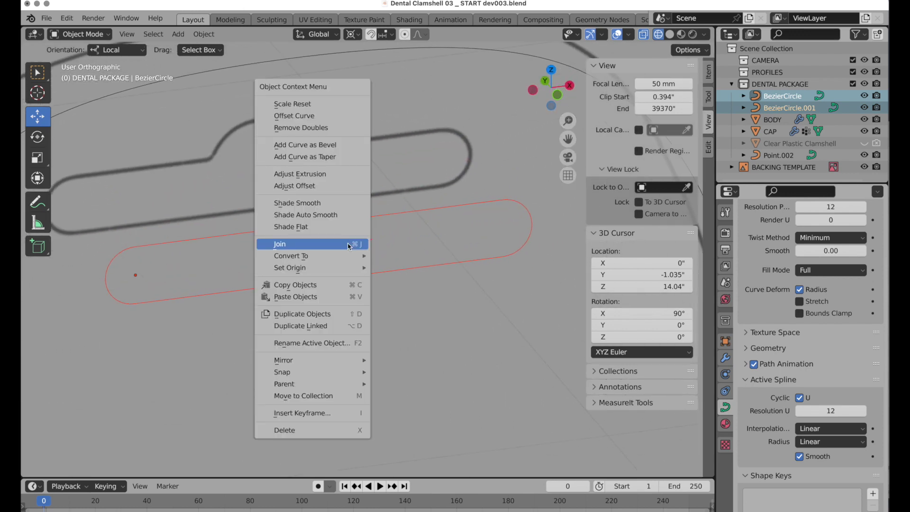
pyautogui.click(348, 244)
pyautogui.click(558, 95)
pyautogui.keyDown('shift'); pyautogui.moveTo(437, 185); pyautogui.dragTo(451, 191, button='middle'); pyautogui.keyUp('shift')
pyautogui.press('Tab')
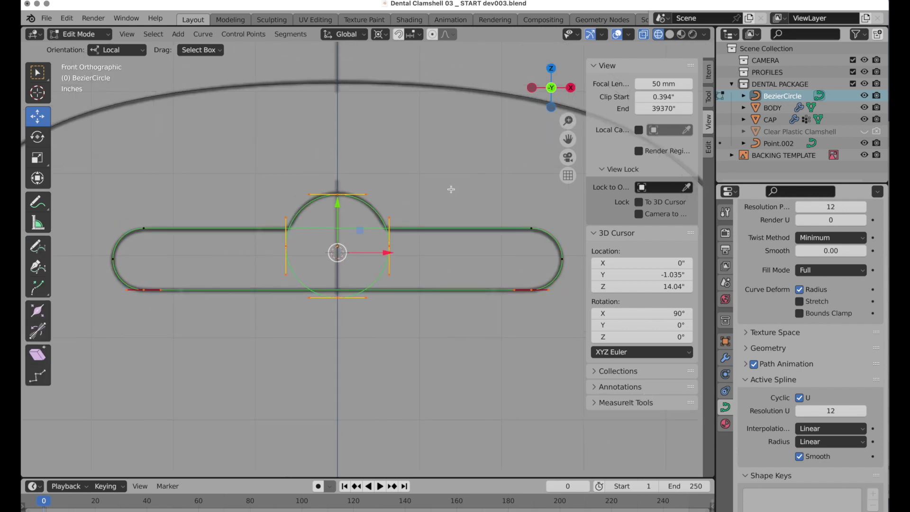
# Step: Show the curve editing tools and try moving the circle's bottom point, cancelling the move
pyautogui.click(709, 146)
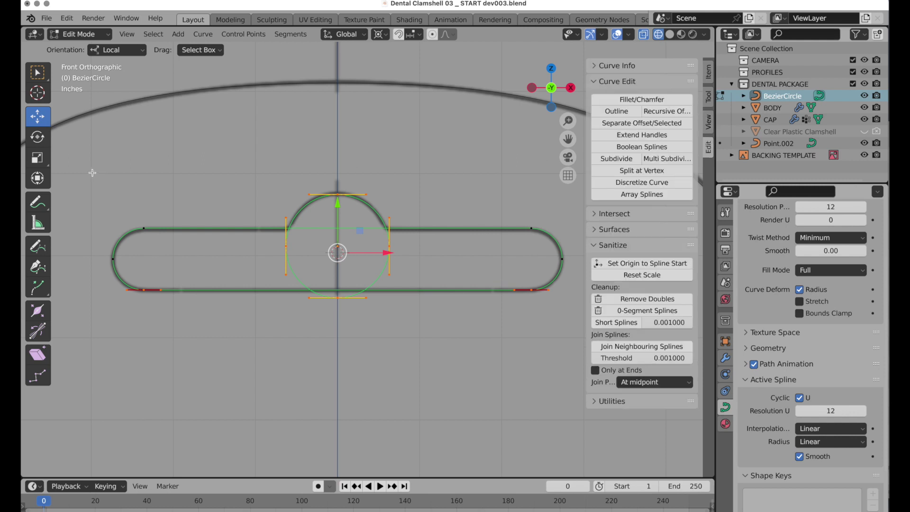
pyautogui.moveTo(93, 173); pyautogui.dragTo(574, 341)
pyautogui.scroll(3, 331, 265)
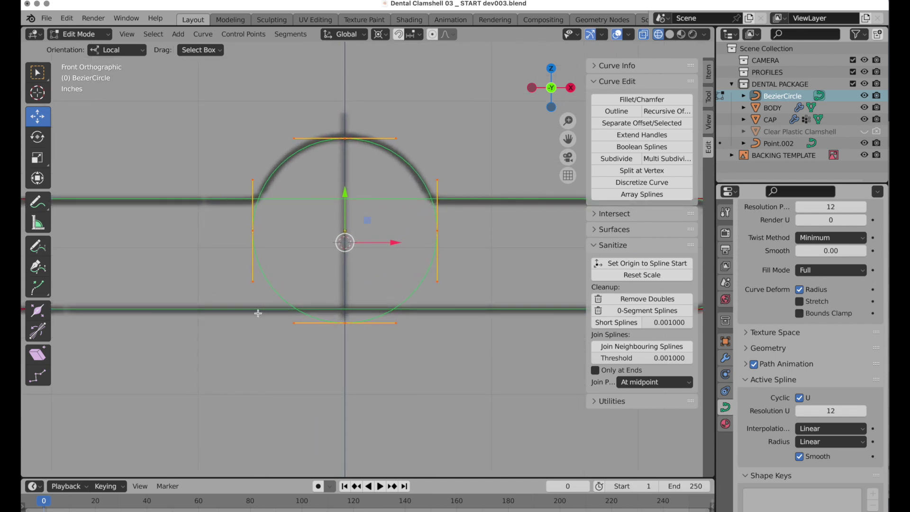
pyautogui.click(398, 321)
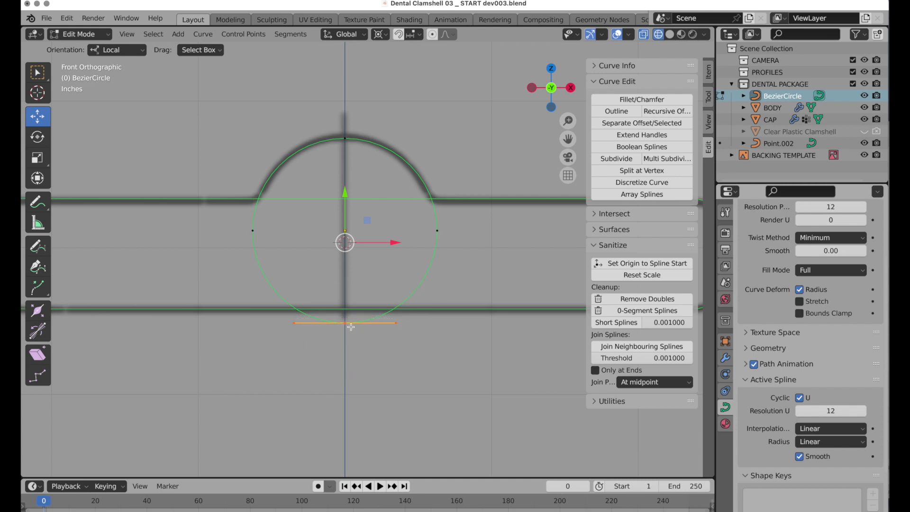
pyautogui.press('g')
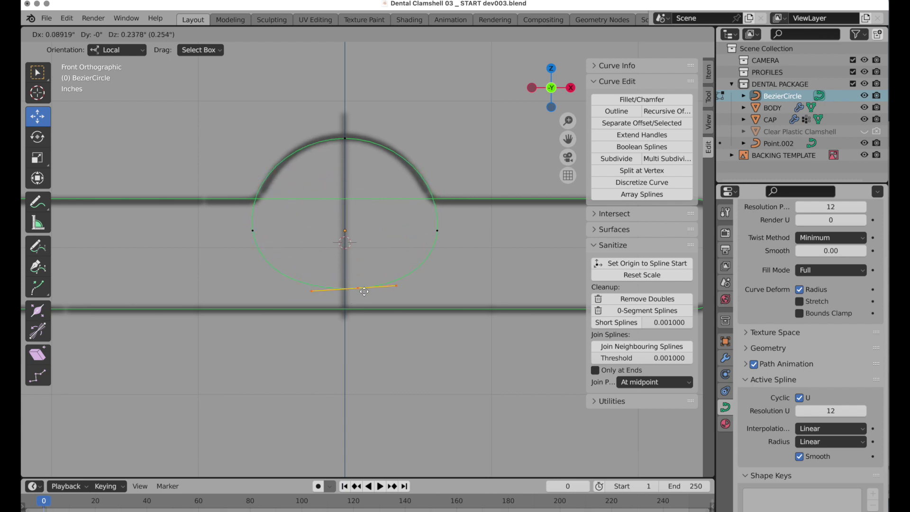
pyautogui.rightClick(364, 292)
# Step: Set all the circle's handles to Free and raise its bottom point 0.19819" on Z
pyautogui.press('a')
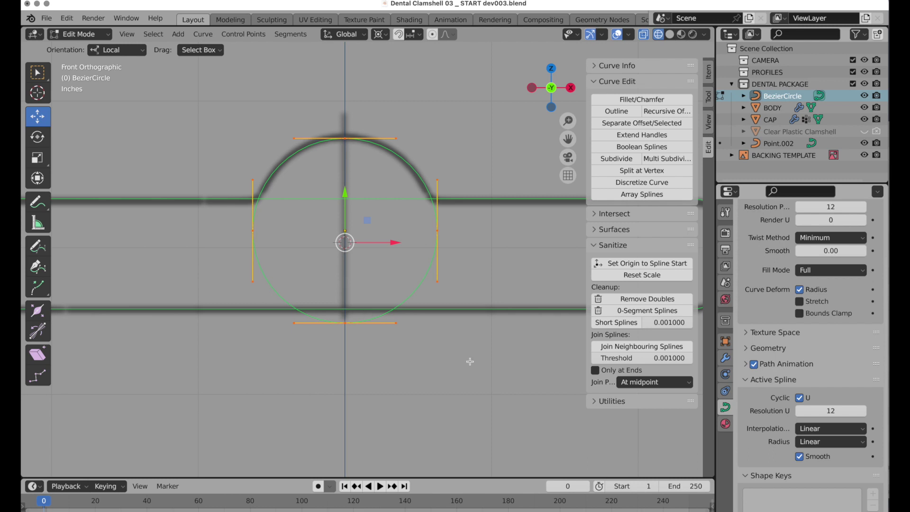
pyautogui.press('v')
pyautogui.click(470, 361)
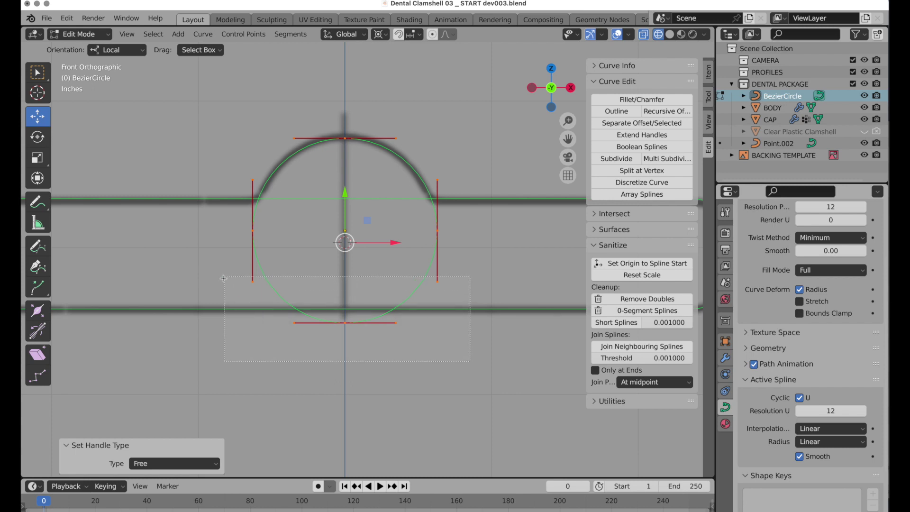
pyautogui.moveTo(208, 310); pyautogui.dragTo(388, 332)
pyautogui.press('g')
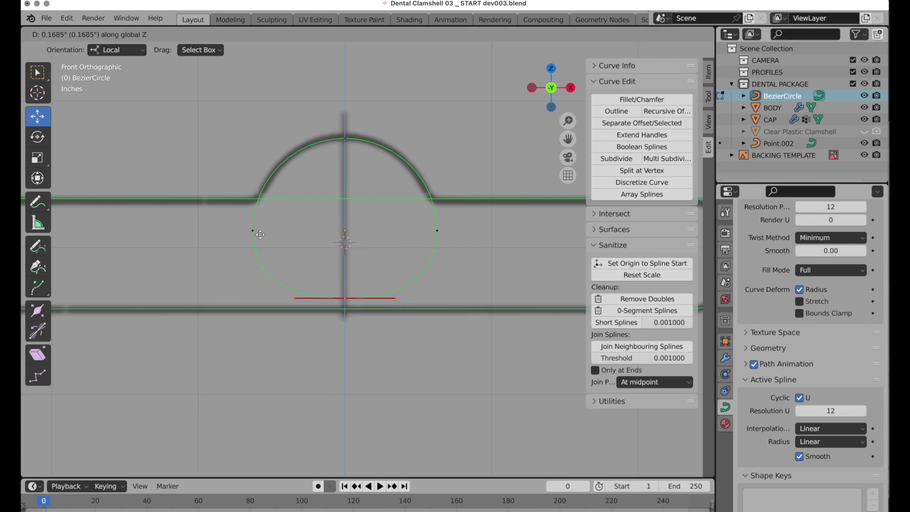
pyautogui.press('z')
pyautogui.click(260, 231)
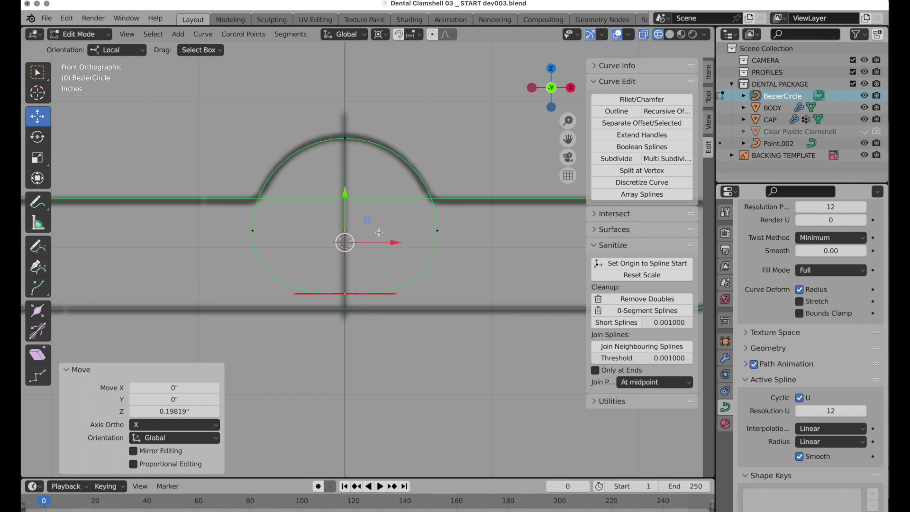
pyautogui.scroll(-5, 379, 233)
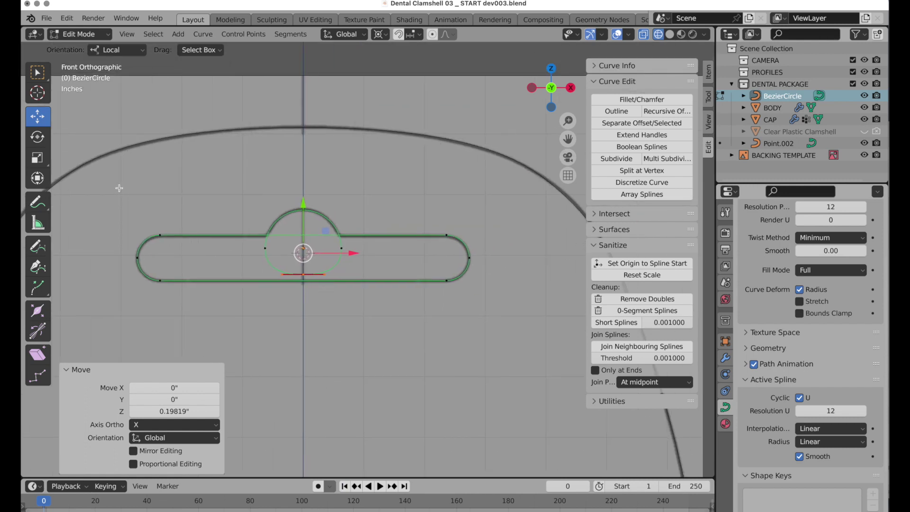
# Step: Set the curve Shape to 2D and union the circle and slot outline with Boolean Splines
pyautogui.moveTo(116, 186); pyautogui.dragTo(511, 325)
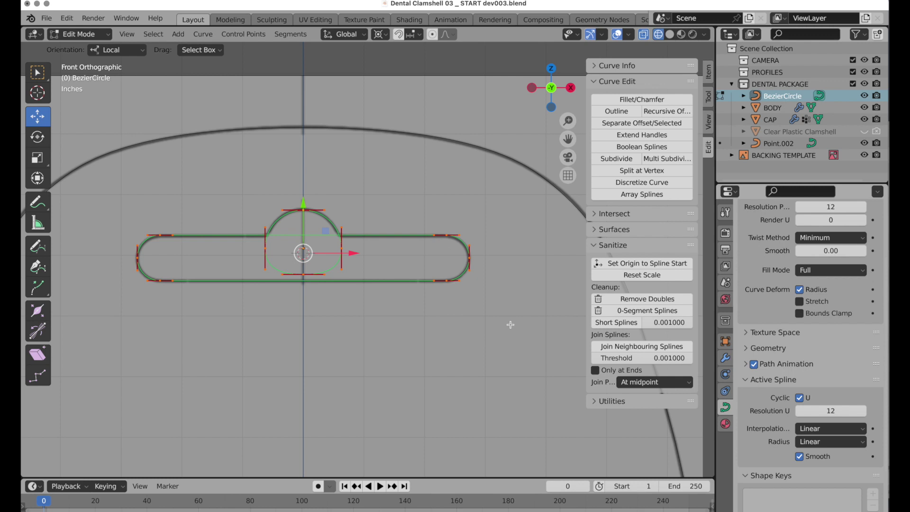
pyautogui.click(641, 148)
pyautogui.scroll(3, 798, 388)
pyautogui.scroll(1, 798, 388)
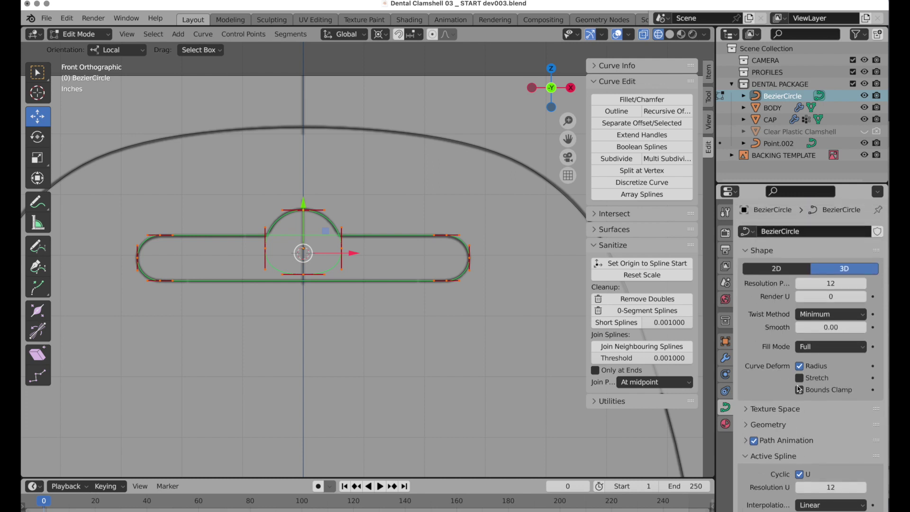
pyautogui.click(792, 269)
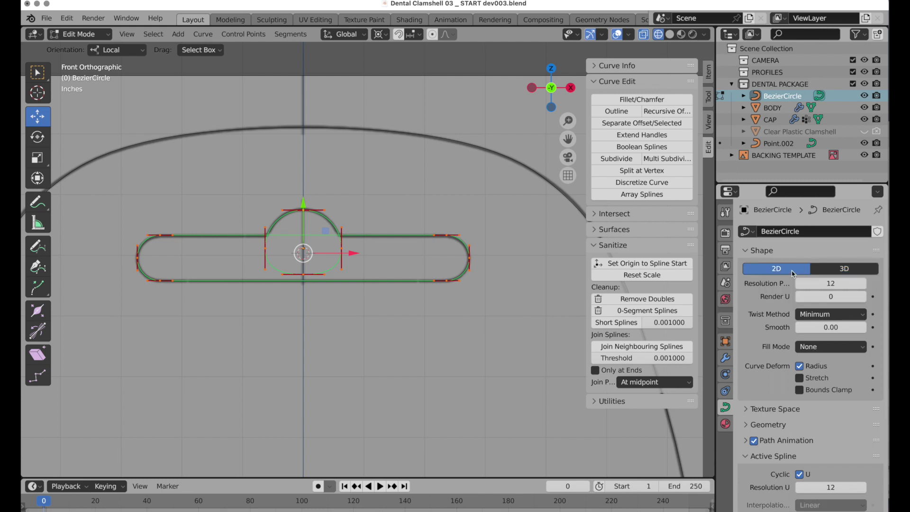
pyautogui.click(653, 151)
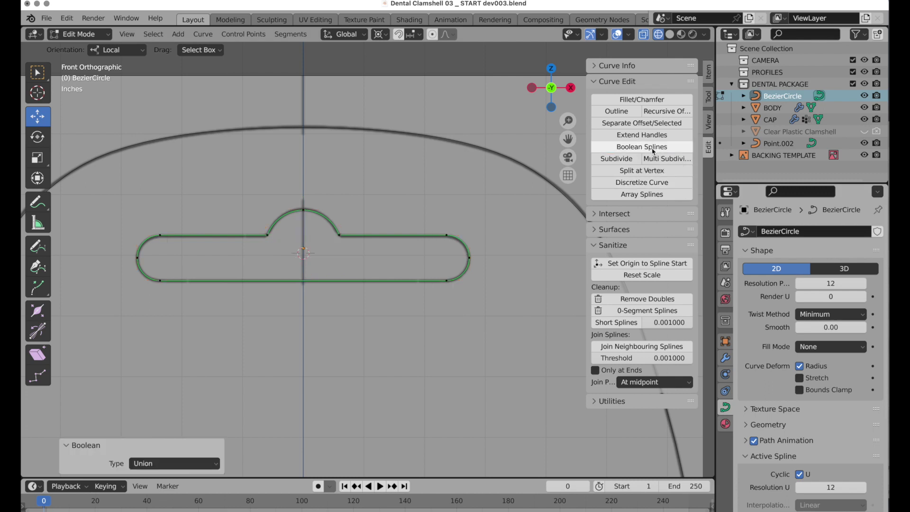
pyautogui.scroll(2, 337, 214)
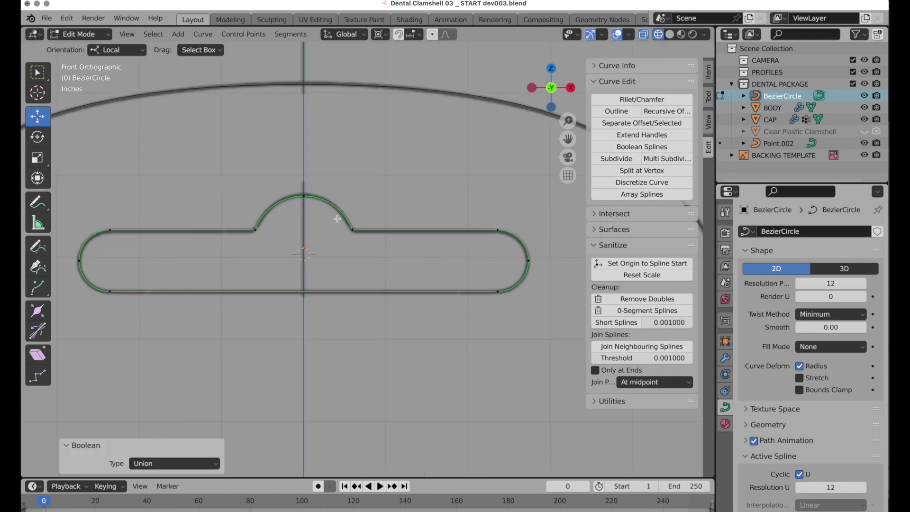
pyautogui.scroll(-3, 335, 220)
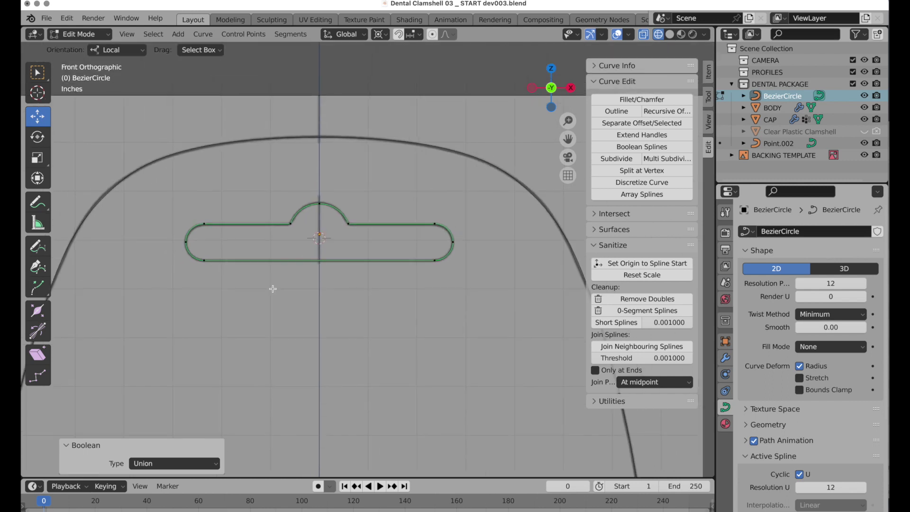
# Step: Join the tabbed slot outline into Point.002 and hide the BACKING TEMPLATE in the outliner
pyautogui.press('Tab')
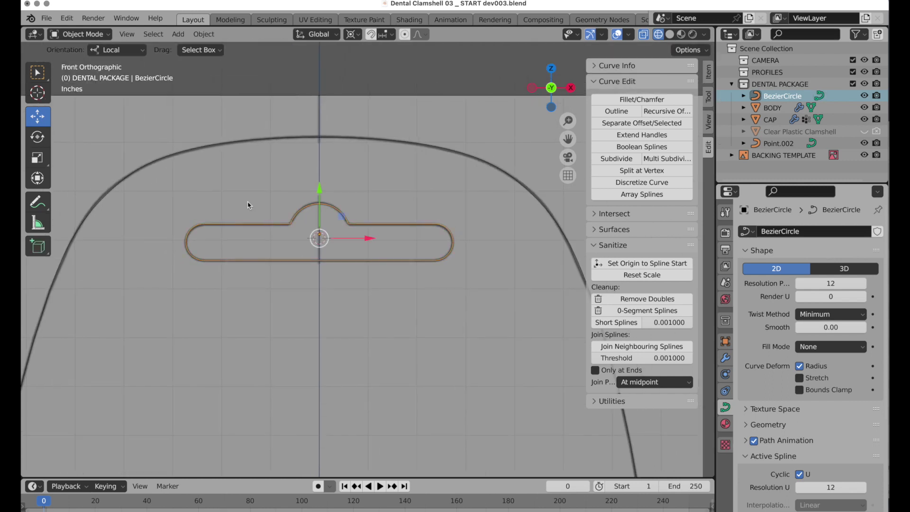
pyautogui.keyDown('shift'); pyautogui.click(238, 142); pyautogui.keyUp('shift')
pyautogui.scroll(-3, 290, 183)
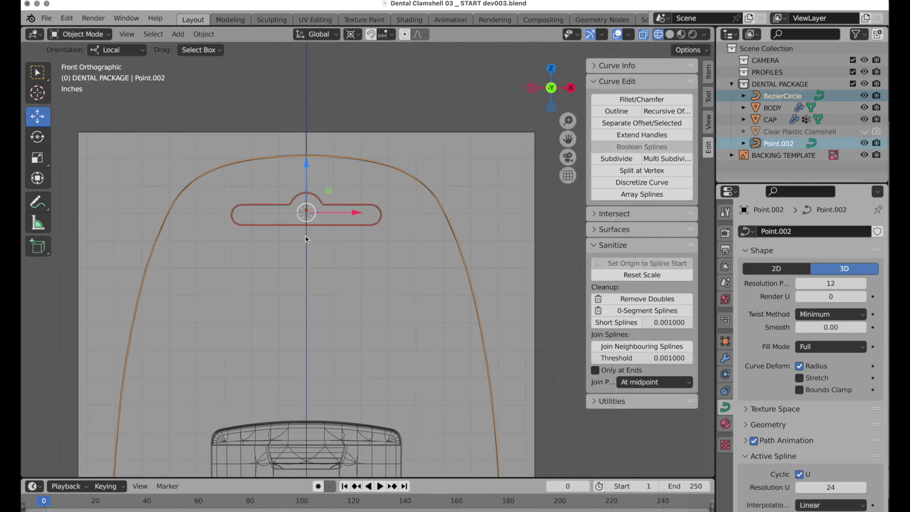
pyautogui.scroll(-5, 443, 162)
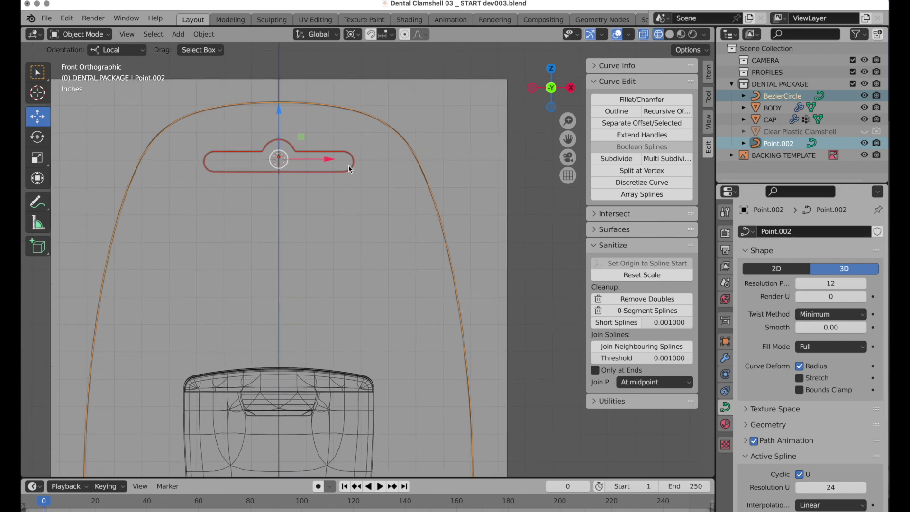
pyautogui.rightClick(368, 196)
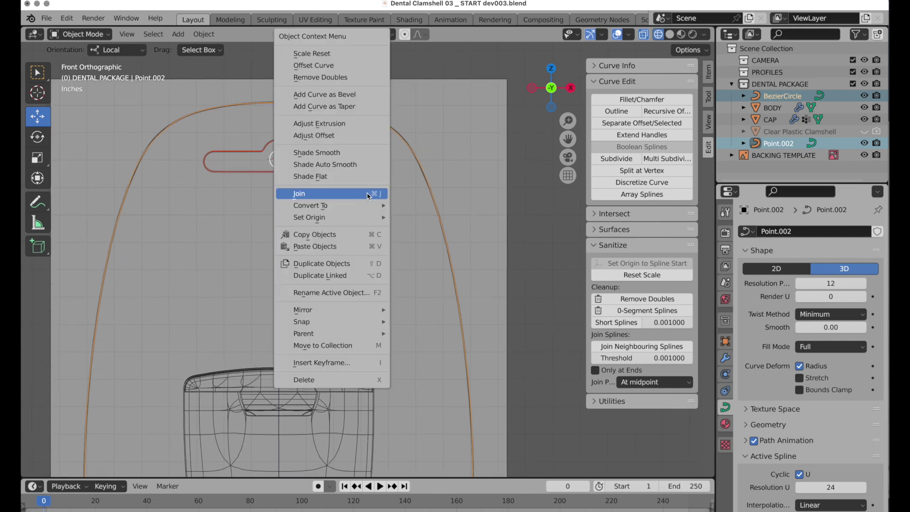
pyautogui.click(368, 196)
pyautogui.moveTo(368, 196); pyautogui.dragTo(310, 240, button='middle')
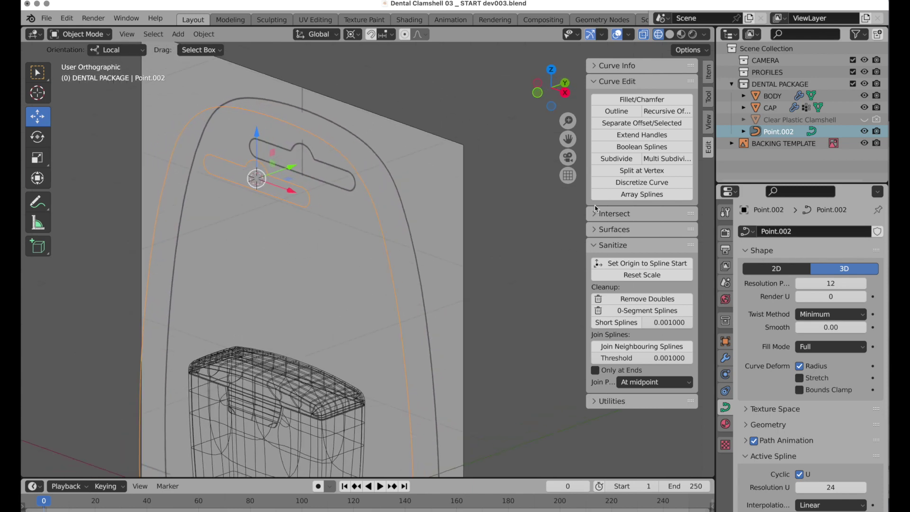
pyautogui.click(865, 144)
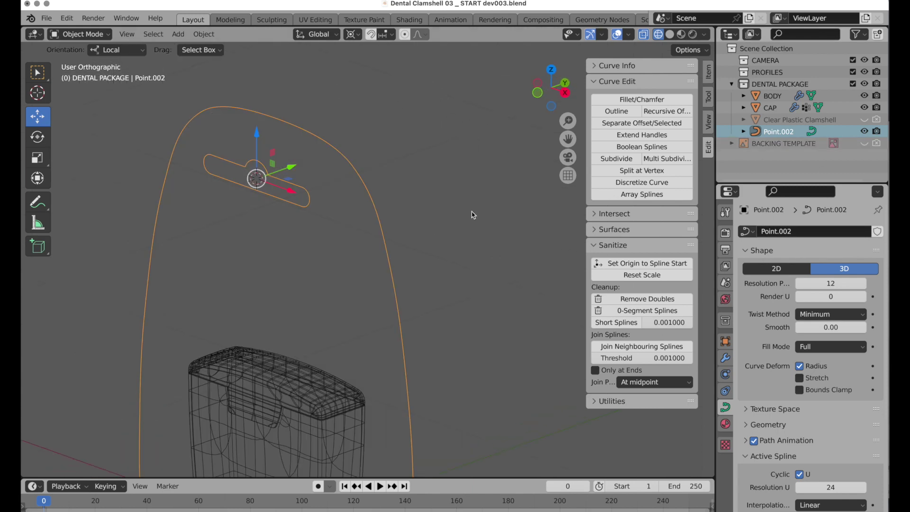
pyautogui.moveTo(471, 214); pyautogui.dragTo(515, 209, button='middle')
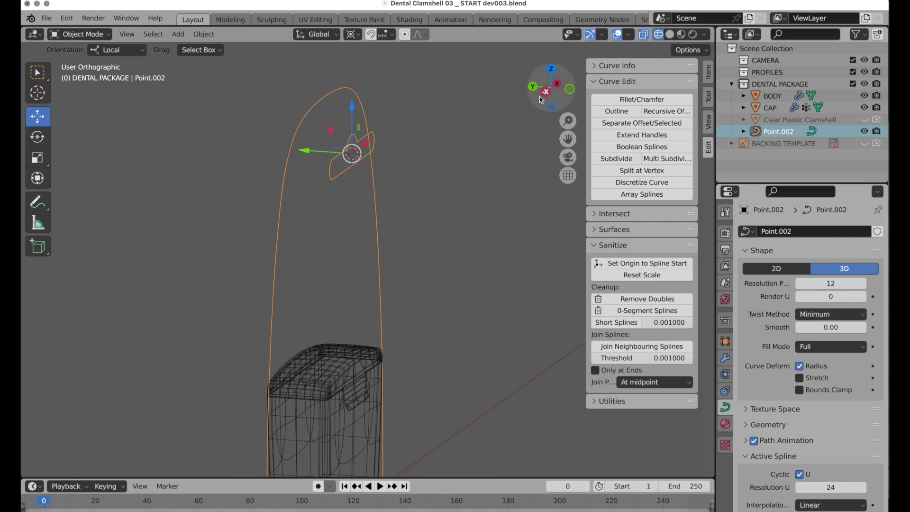
# Step: From the side view, scale all Point.002 points to 0 on Y and orbit to check the result
pyautogui.click(544, 95)
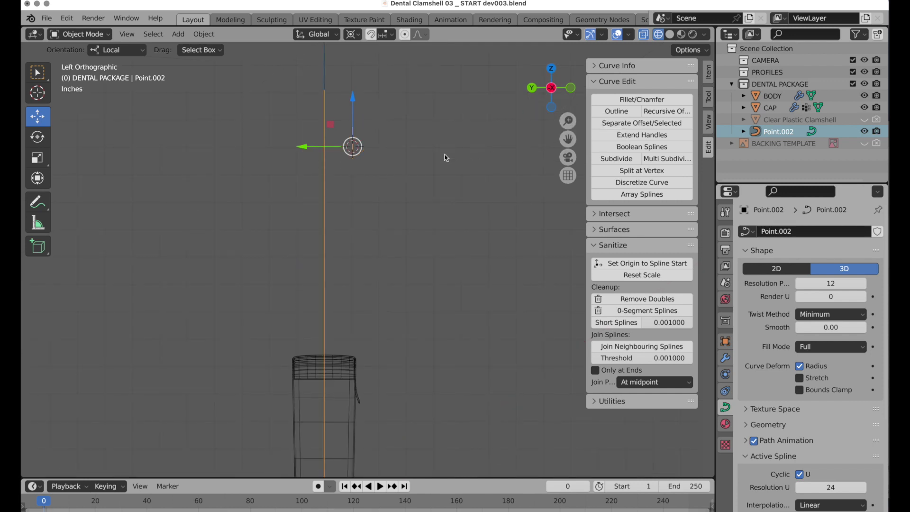
pyautogui.press('Tab')
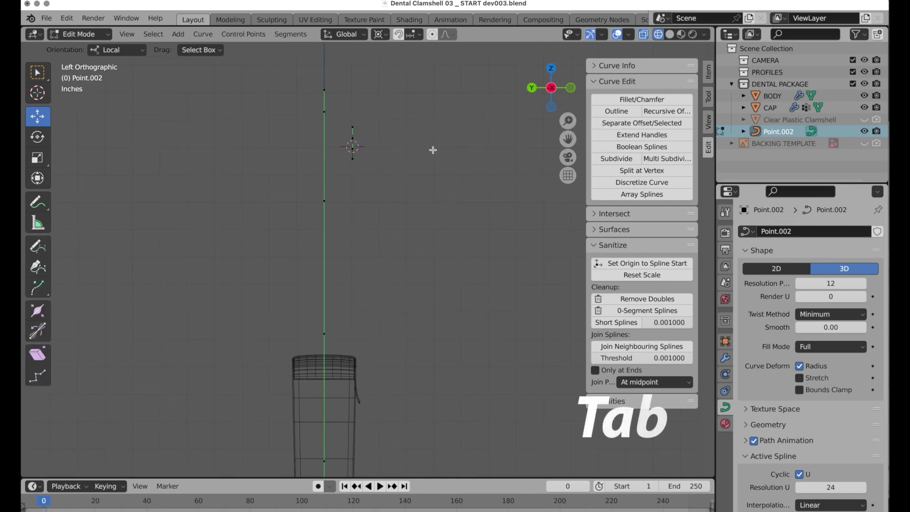
pyautogui.press('a')
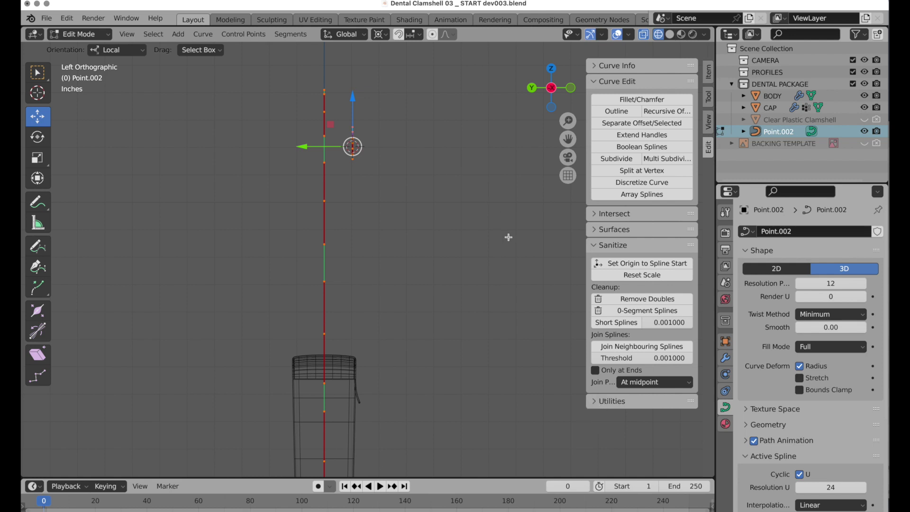
pyautogui.press('s')
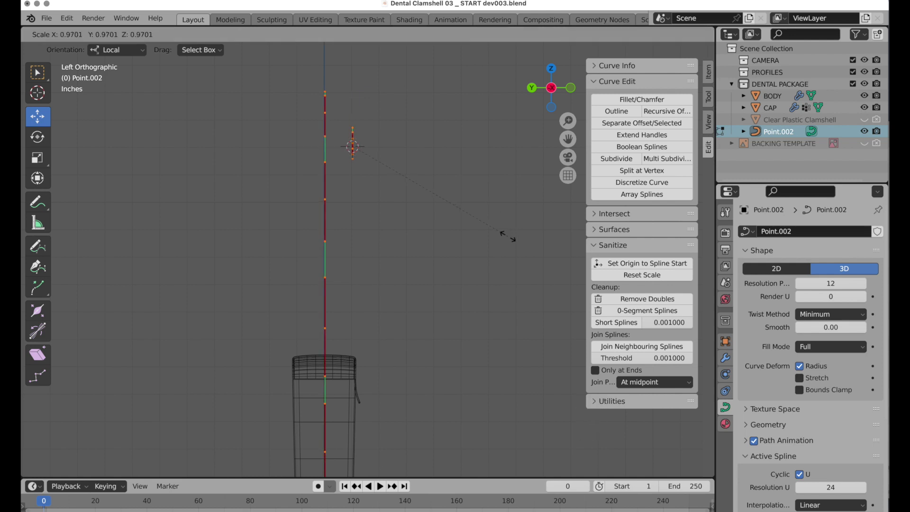
pyautogui.press('y')
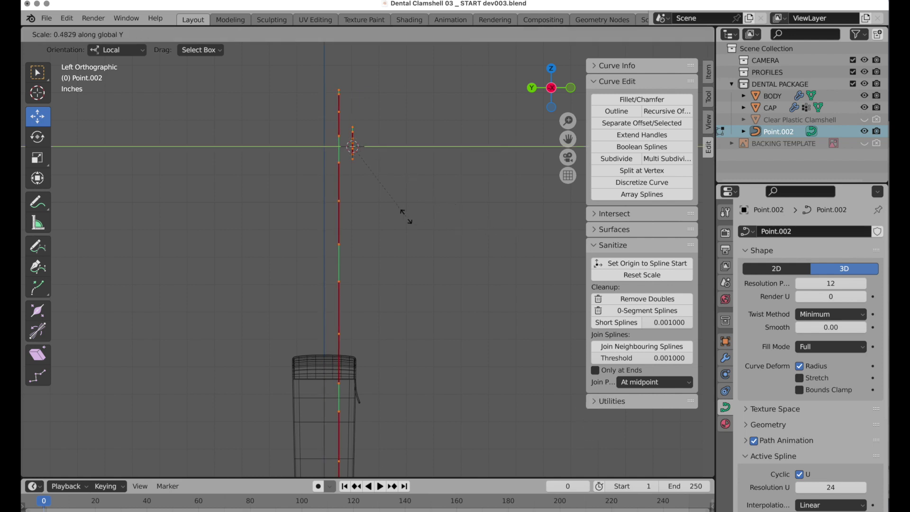
pyautogui.write('0')
pyautogui.click(385, 188)
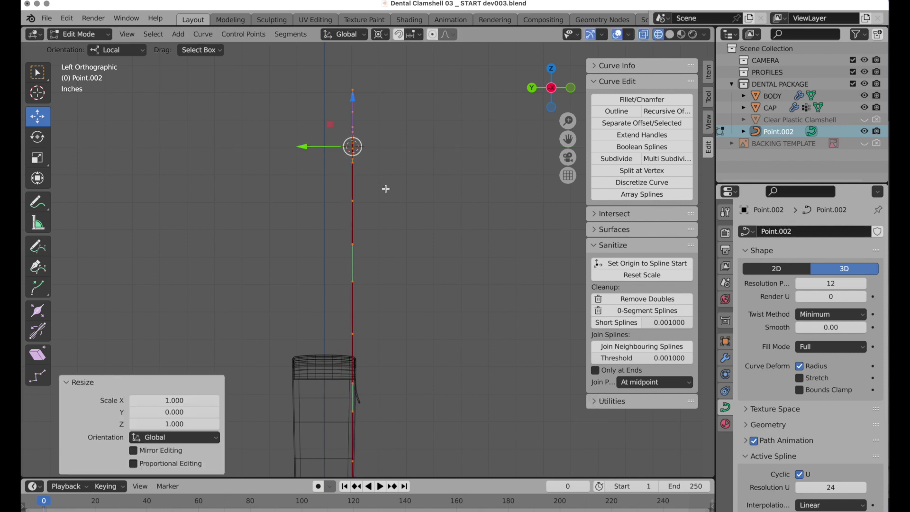
pyautogui.moveTo(386, 188); pyautogui.dragTo(318, 198, button='middle')
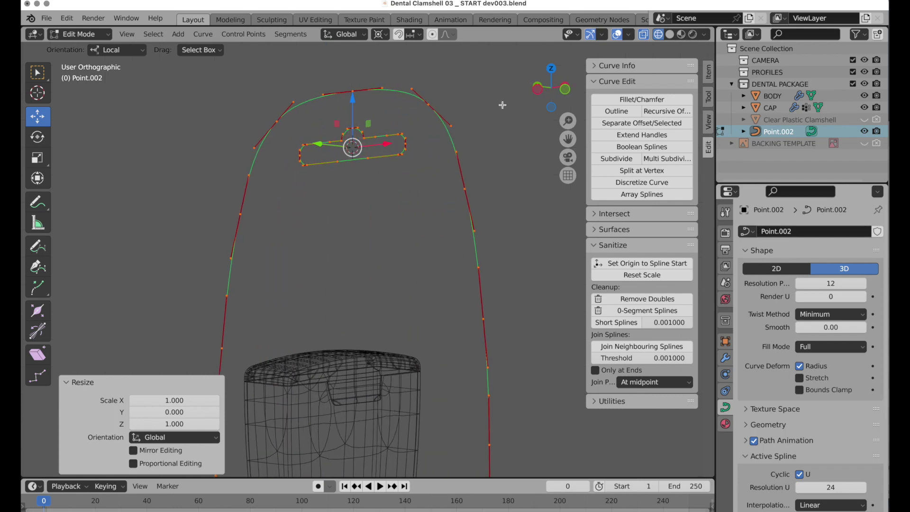
pyautogui.moveTo(475, 169); pyautogui.dragTo(330, 176, button='middle')
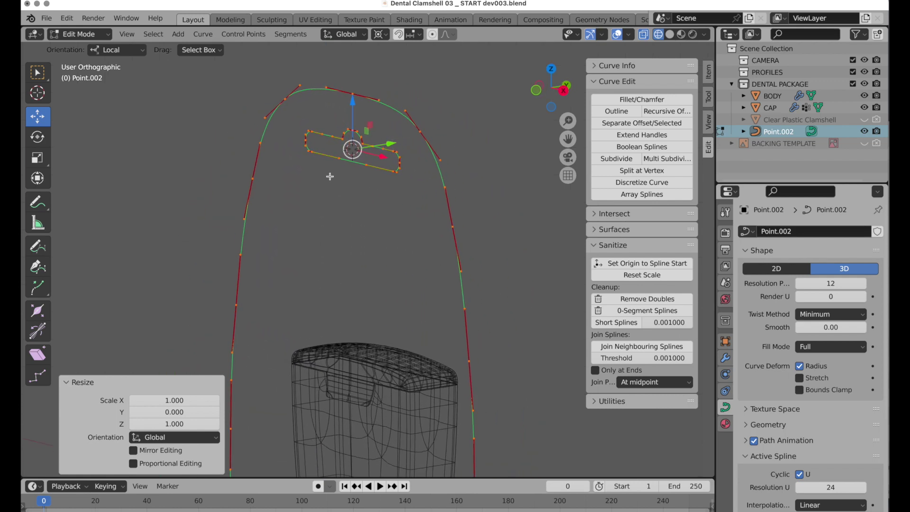
# Step: Keep Point.002's Fill Mode at Full and undo the switch to 2D so it stays a 3D curve
pyautogui.press('Tab')
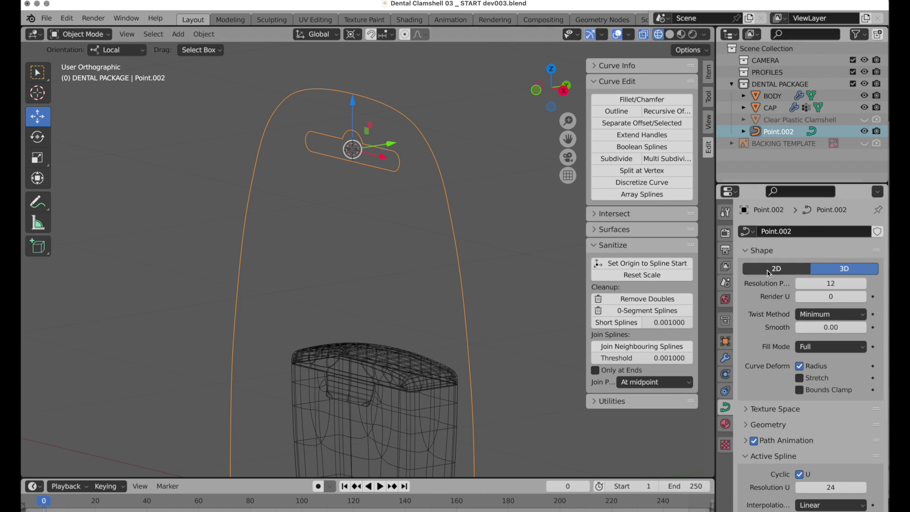
pyautogui.click(806, 350)
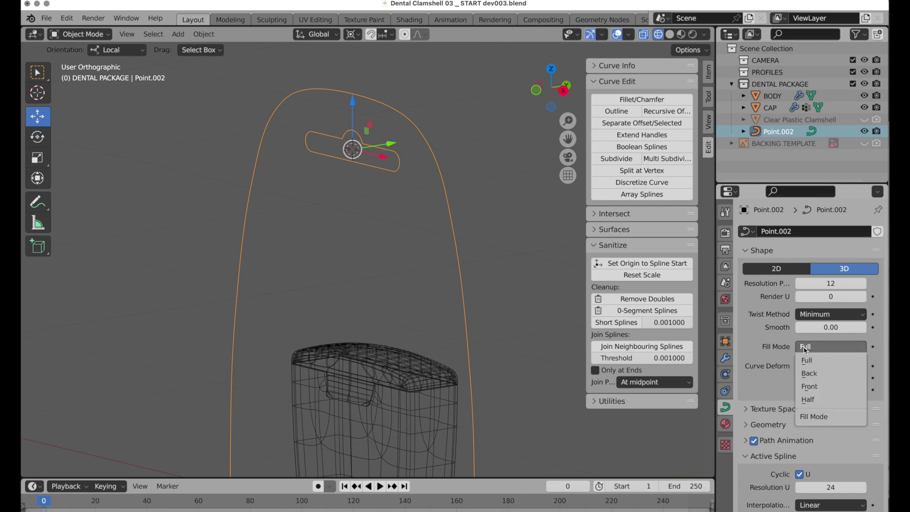
pyautogui.click(825, 361)
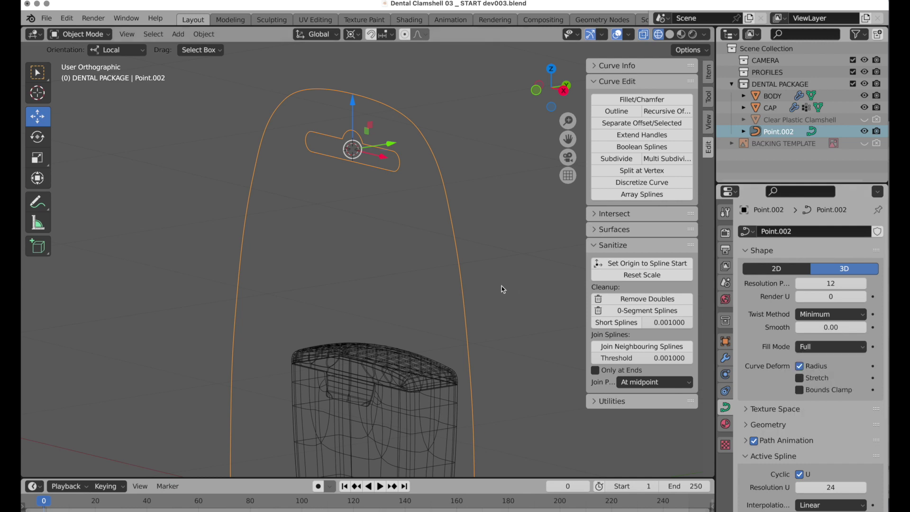
pyautogui.moveTo(502, 289); pyautogui.dragTo(482, 346, button='middle')
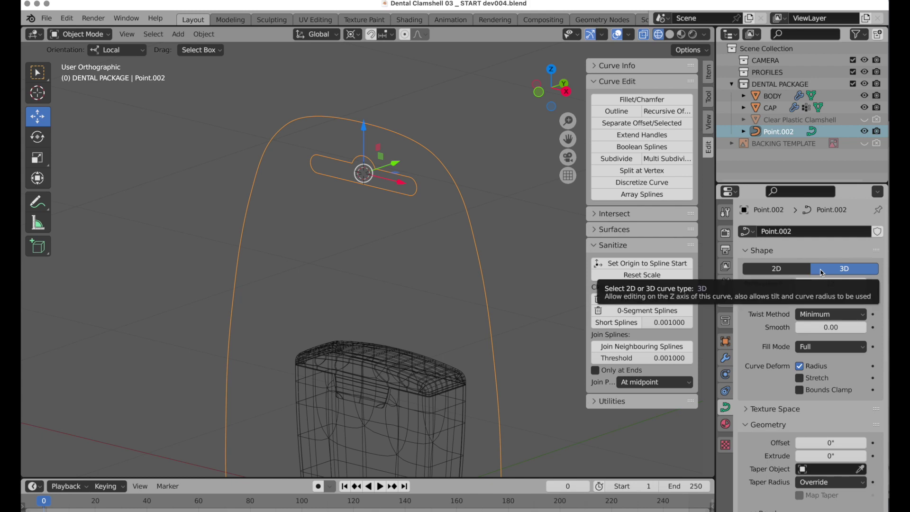
pyautogui.keyDown('shift'); pyautogui.moveTo(501, 301); pyautogui.dragTo(477, 237, button='middle'); pyautogui.keyUp('shift')
pyautogui.click(781, 269)
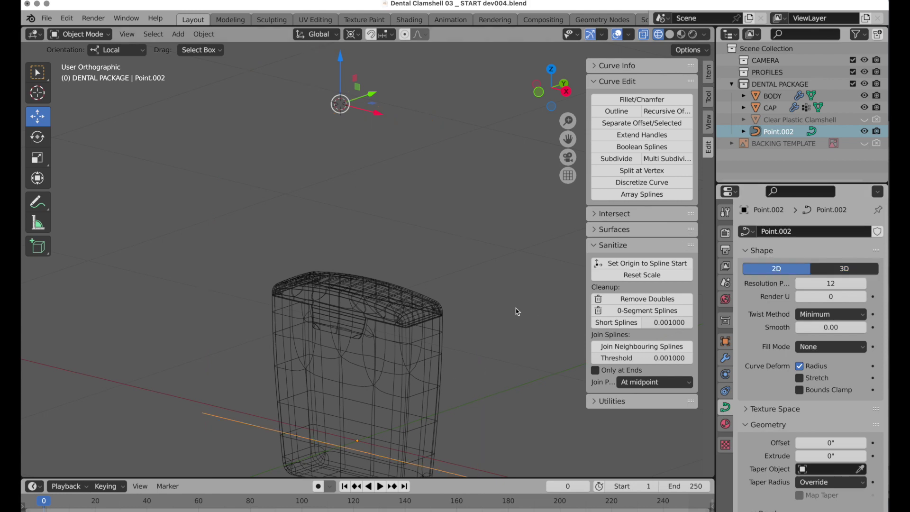
pyautogui.hotkey('ctrl', 'z')
pyautogui.moveTo(515, 310); pyautogui.dragTo(536, 334, button='middle')
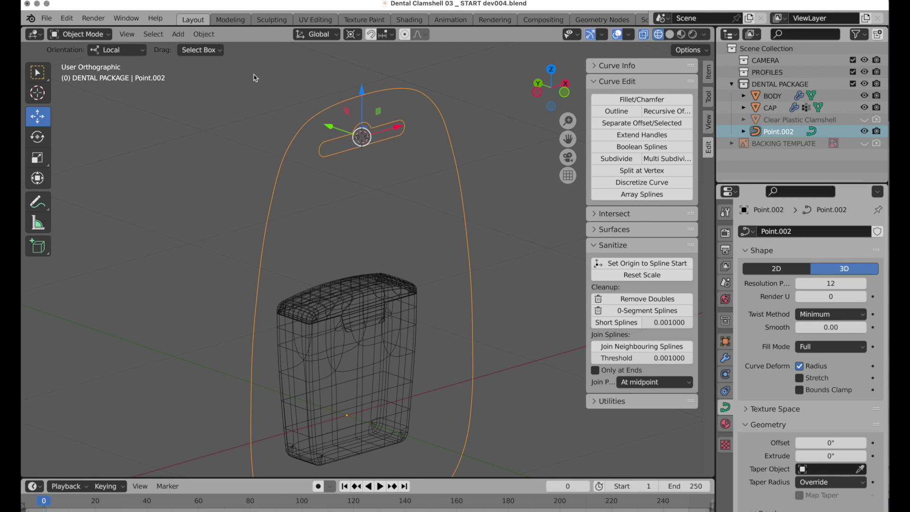
# Step: Set Point.002's origin to the centre of its geometry
pyautogui.click(203, 34)
pyautogui.moveTo(223, 59)
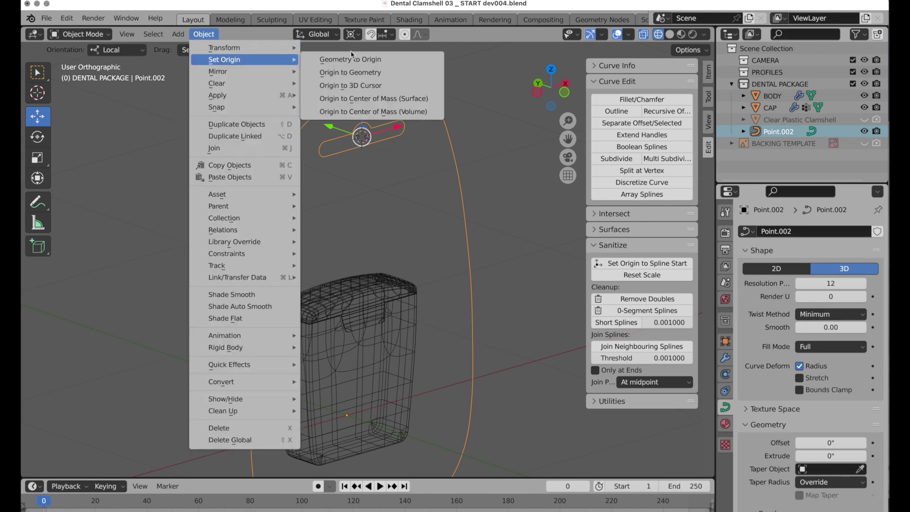
pyautogui.click(363, 79)
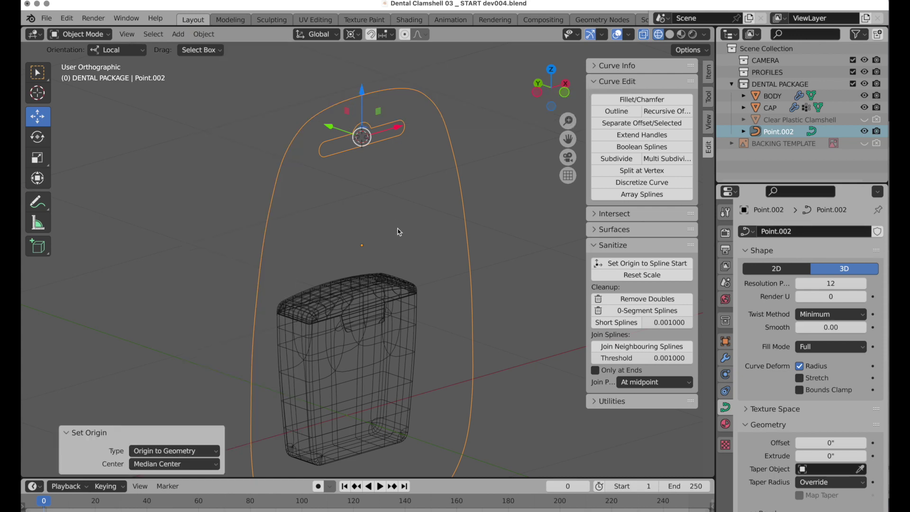
# Step: Snap the 3D cursor to the curve and enter Edit Mode on its control points
pyautogui.hotkey('shift', 's')
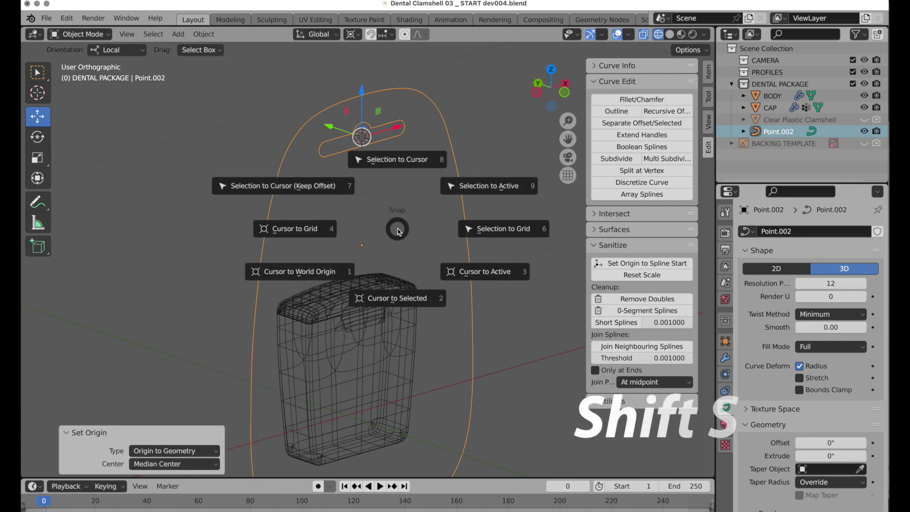
pyautogui.click(397, 298)
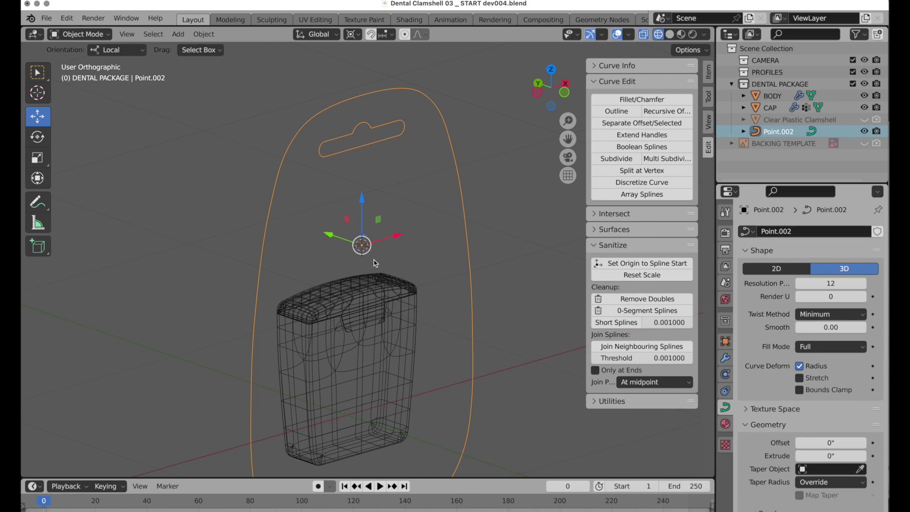
pyautogui.moveTo(374, 263); pyautogui.dragTo(365, 247, button='middle')
pyautogui.scroll(-3, 365, 247)
pyautogui.press('Tab')
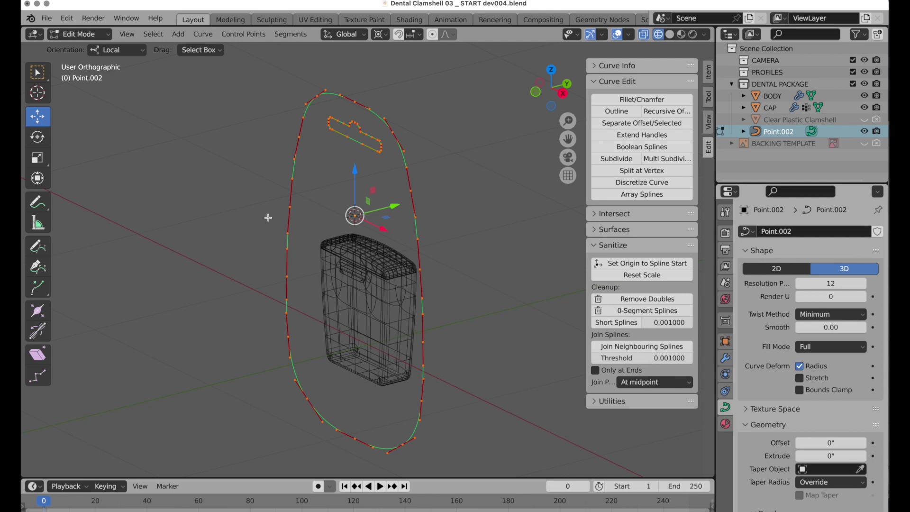
# Step: Rotate the curve points 90° about X, make the curve 2D, and return to Object Mode
pyautogui.click(37, 137)
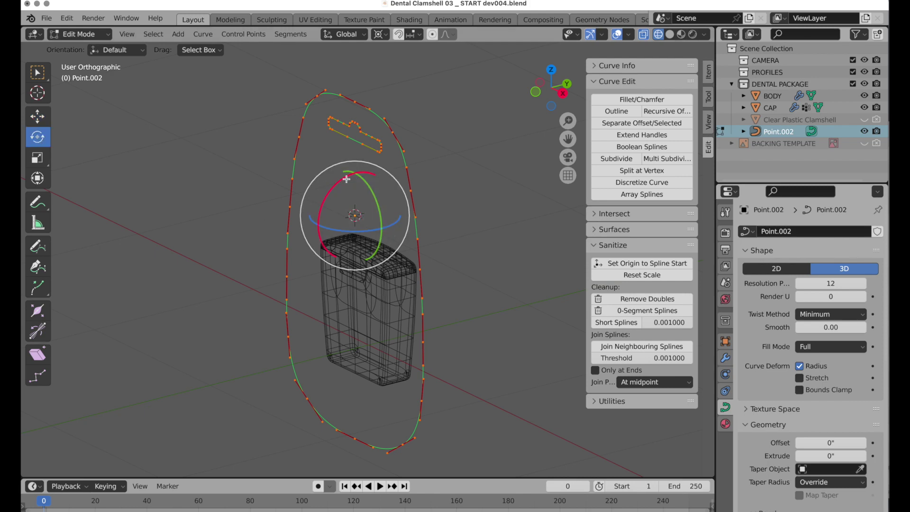
pyautogui.moveTo(346, 179); pyautogui.dragTo(324, 191)
pyautogui.write('90')
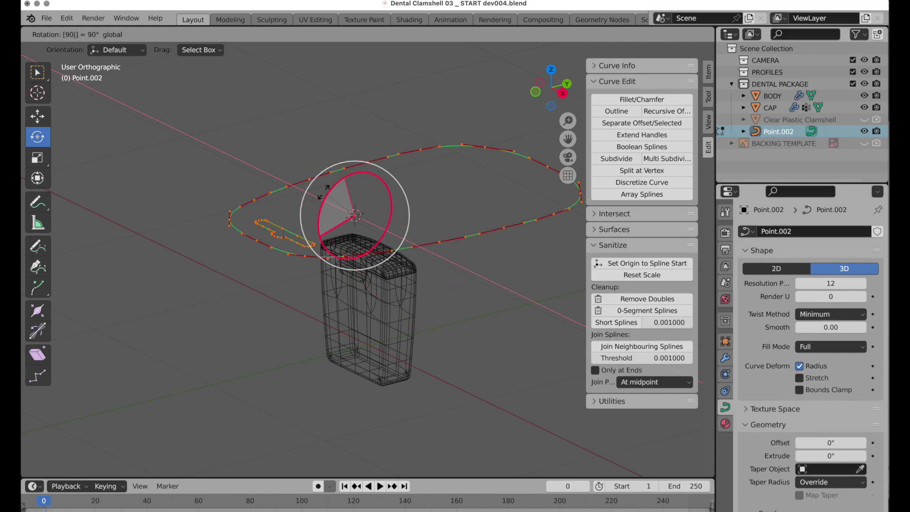
pyautogui.press('Return')
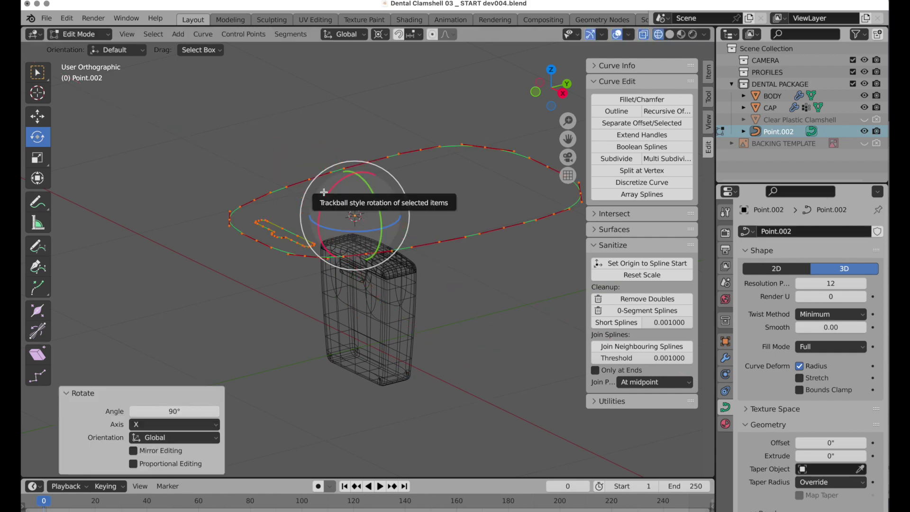
pyautogui.click(37, 116)
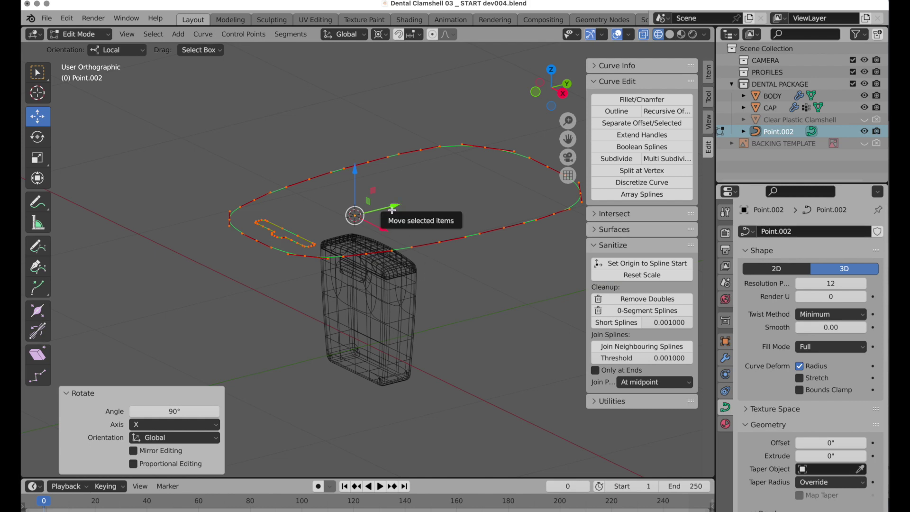
pyautogui.click(769, 273)
pyautogui.press('Tab')
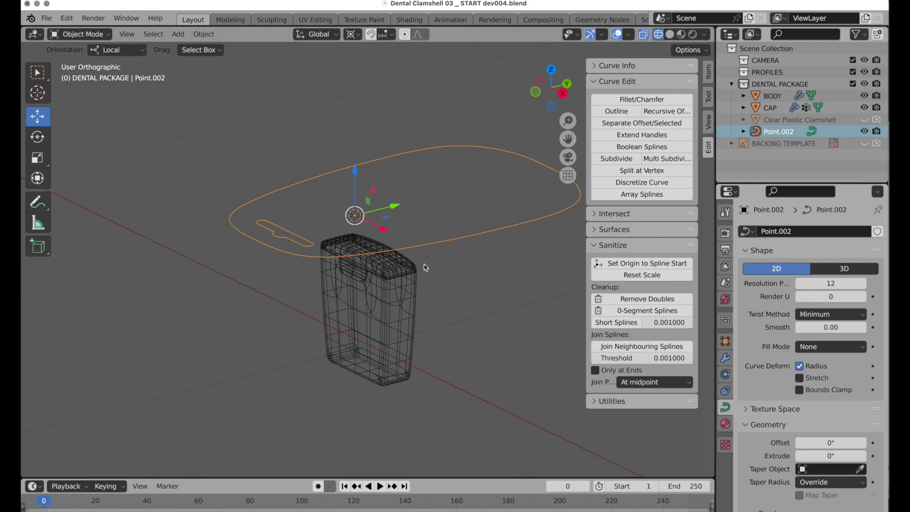
# Step: Set Fill Mode to Front and rotate the label upright about X
pyautogui.click(829, 347)
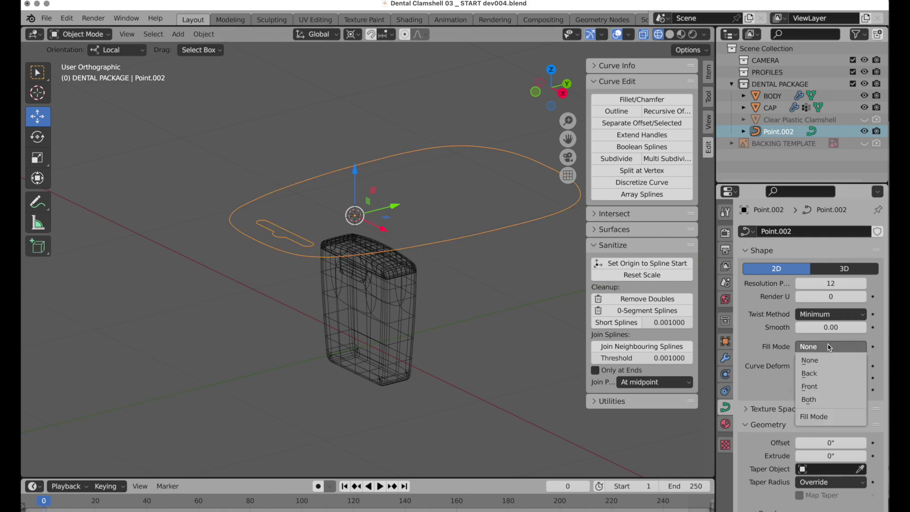
pyautogui.click(821, 391)
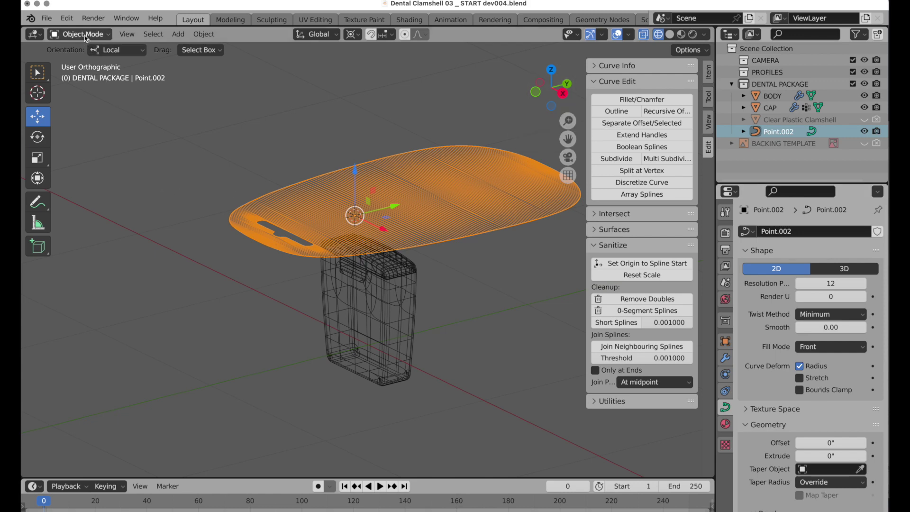
pyautogui.click(38, 137)
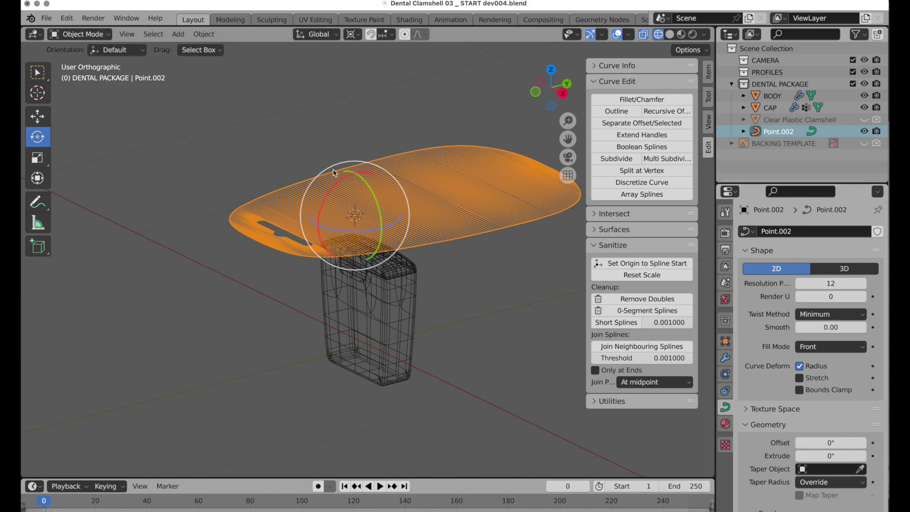
pyautogui.moveTo(347, 180); pyautogui.dragTo(432, 275)
pyautogui.moveTo(442, 296); pyautogui.dragTo(495, 252, button='middle')
pyautogui.press('Tab')
pyautogui.press('Tab')
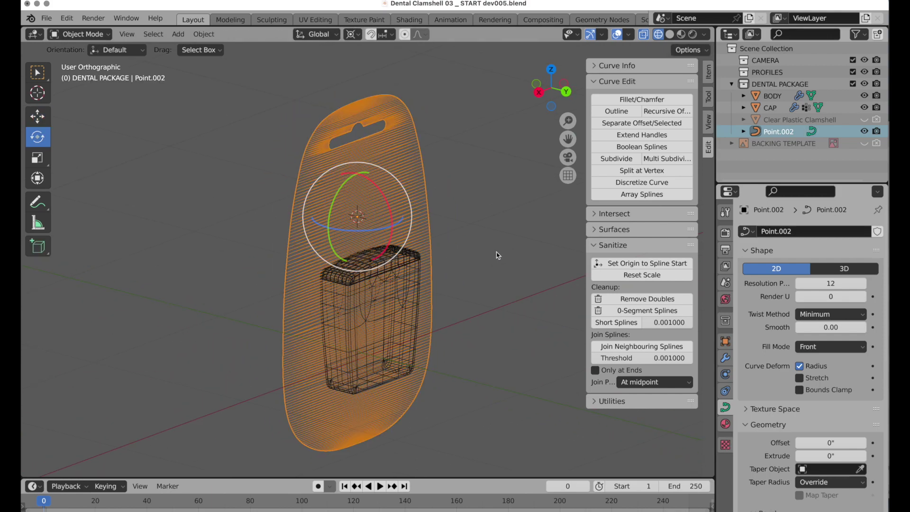
# Step: Rename Point.002 to 'Label, bezier'
pyautogui.doubleClick(783, 131)
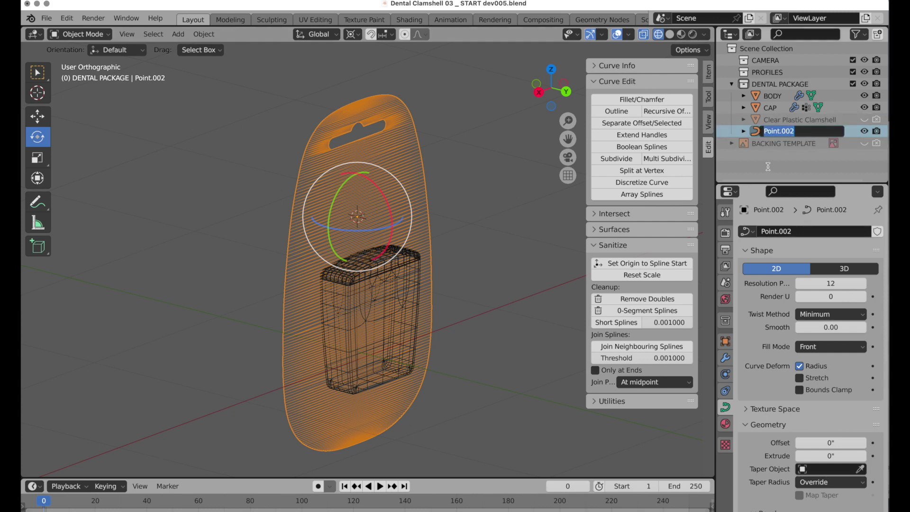
pyautogui.write('Label, bezier')
pyautogui.press('Return')
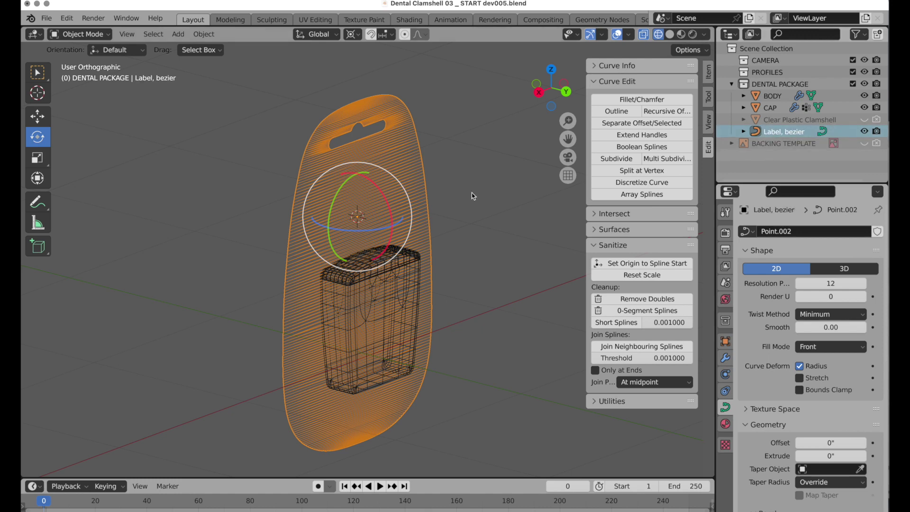
# Step: Duplicate it in place as 'Label, polygon' and hide the original 'Label, bezier'
pyautogui.hotkey('shift', 'd')
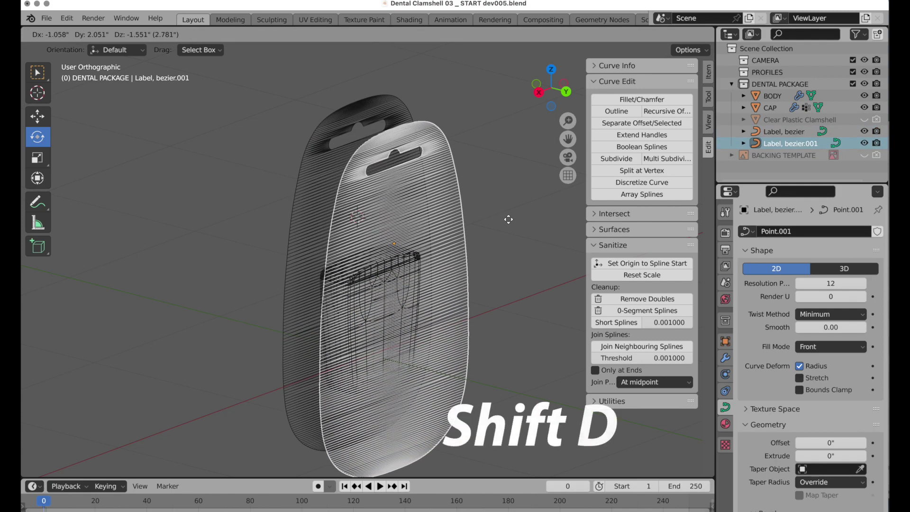
pyautogui.press('Escape')
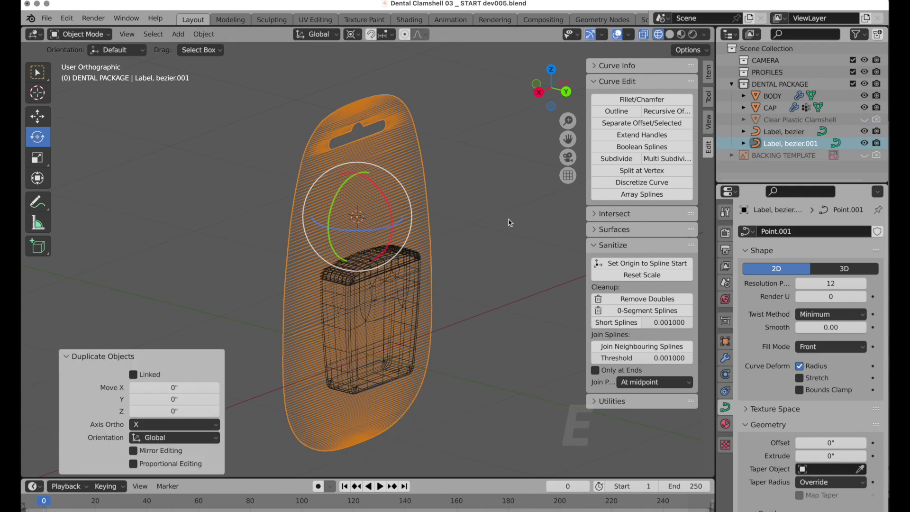
pyautogui.doubleClick(789, 143)
pyautogui.moveTo(786, 143); pyautogui.dragTo(823, 143)
pyautogui.write('polygon')
pyautogui.press('Return')
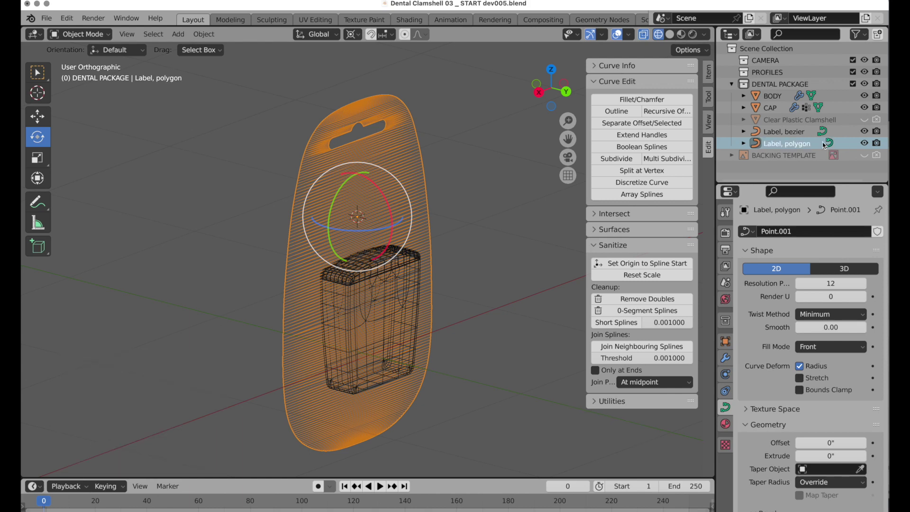
pyautogui.click(865, 131)
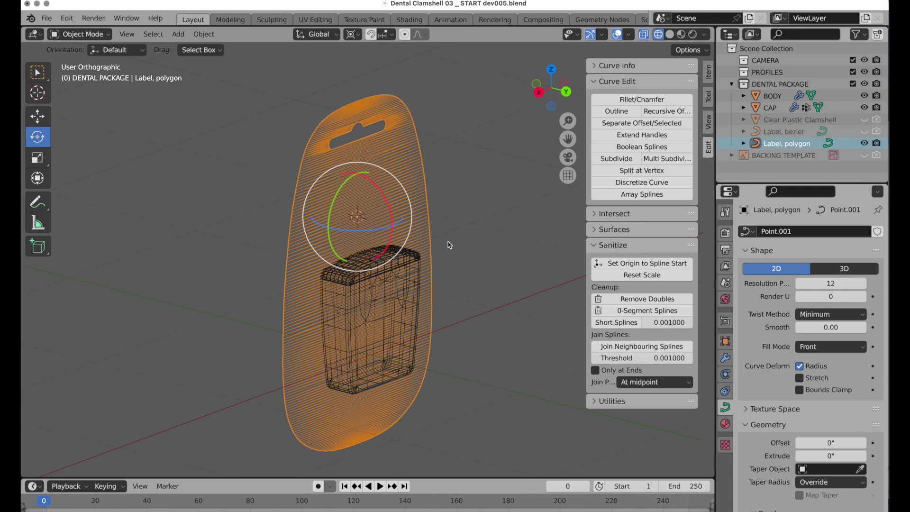
# Step: Try a 0.05" extrusion on the label, then reduce it to 0.03"
pyautogui.scroll(1, 353, 122)
pyautogui.scroll(5, 372, 91)
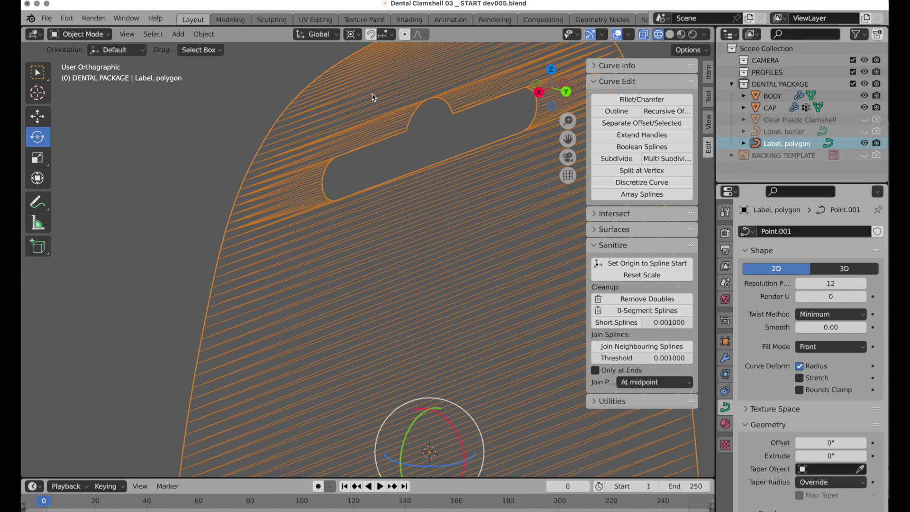
pyautogui.scroll(3, 365, 213)
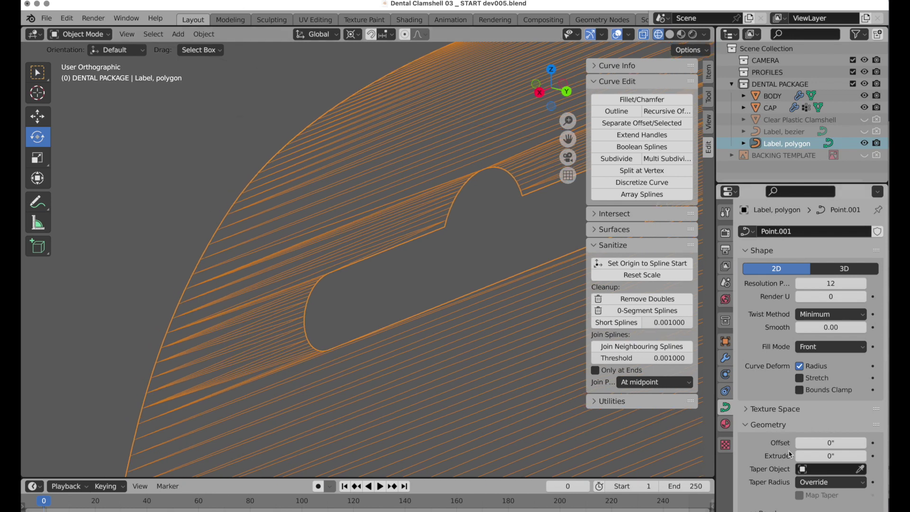
pyautogui.click(824, 455)
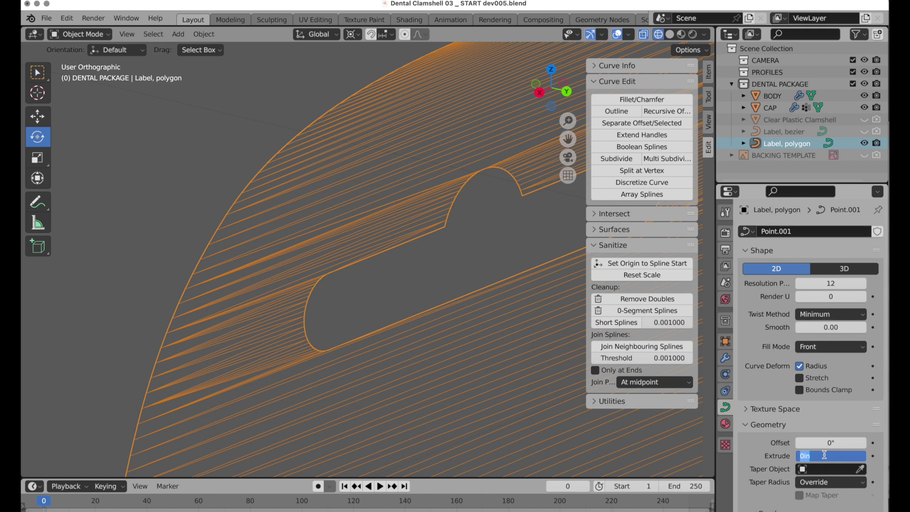
pyautogui.write('.05')
pyautogui.press('Return')
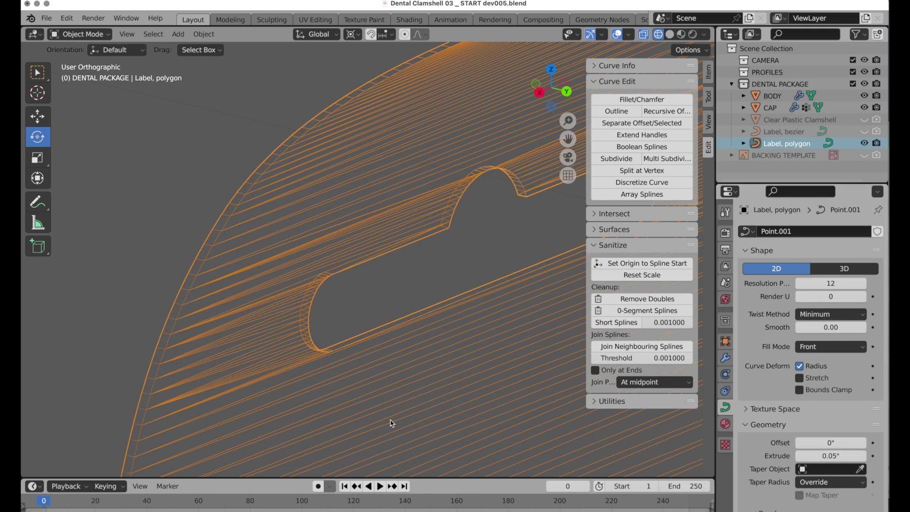
pyautogui.moveTo(407, 374); pyautogui.dragTo(351, 368, button='middle')
pyautogui.click(830, 455)
pyautogui.write('.03')
pyautogui.press('Return')
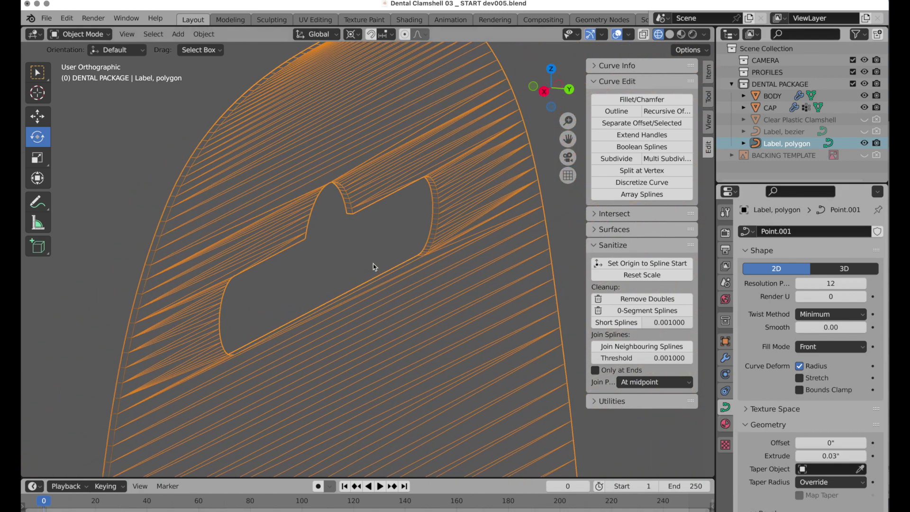
# Step: Set the label's bevel depth to 0.02"
pyautogui.moveTo(371, 264); pyautogui.dragTo(381, 283, button='middle')
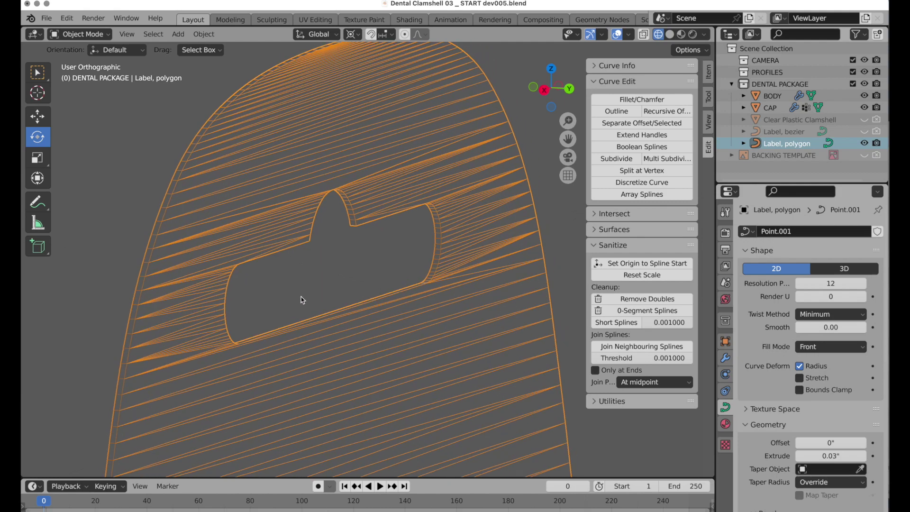
pyautogui.scroll(3, 339, 264)
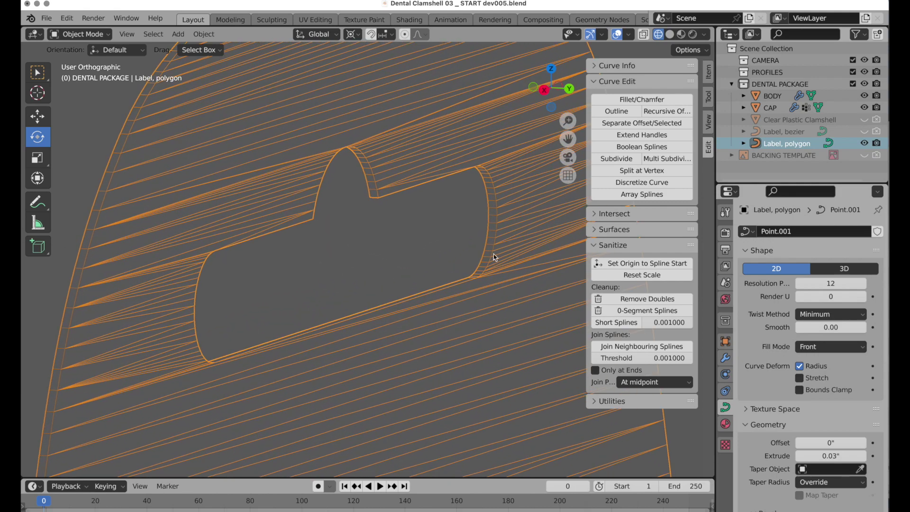
pyautogui.scroll(-5, 781, 425)
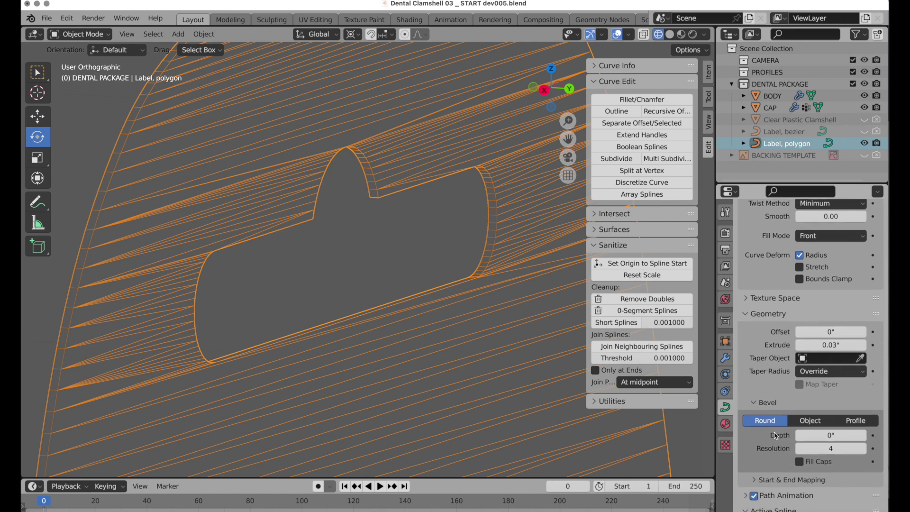
pyautogui.click(819, 435)
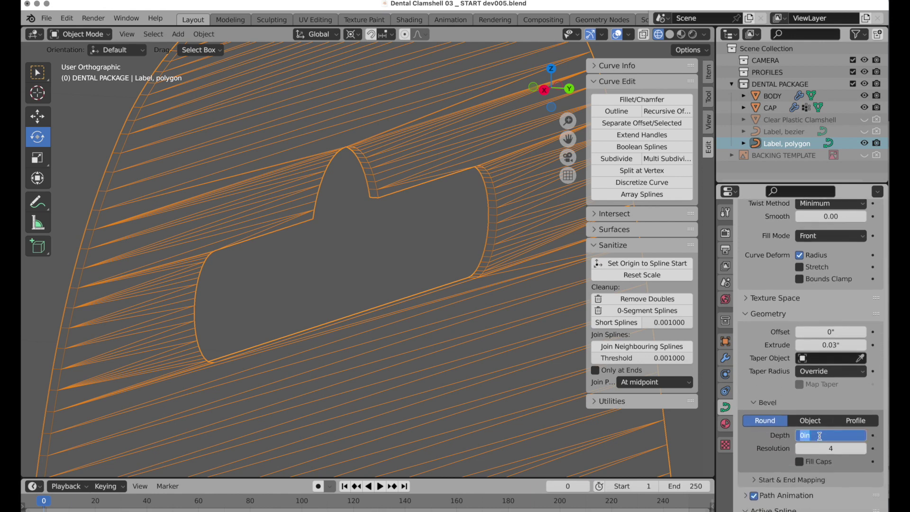
pyautogui.write('.02')
pyautogui.press('Return')
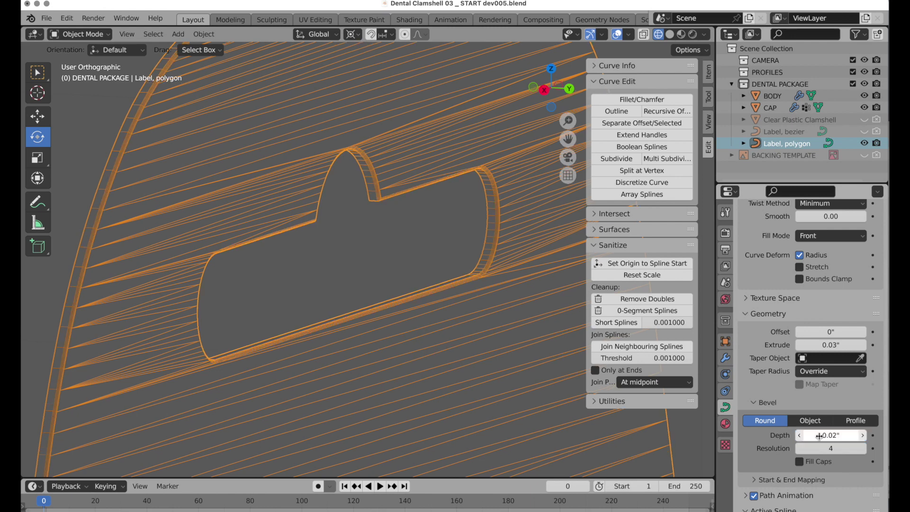
# Step: Reduce the Label, polygon extrusion to 0.02"
pyautogui.scroll(-3, 423, 324)
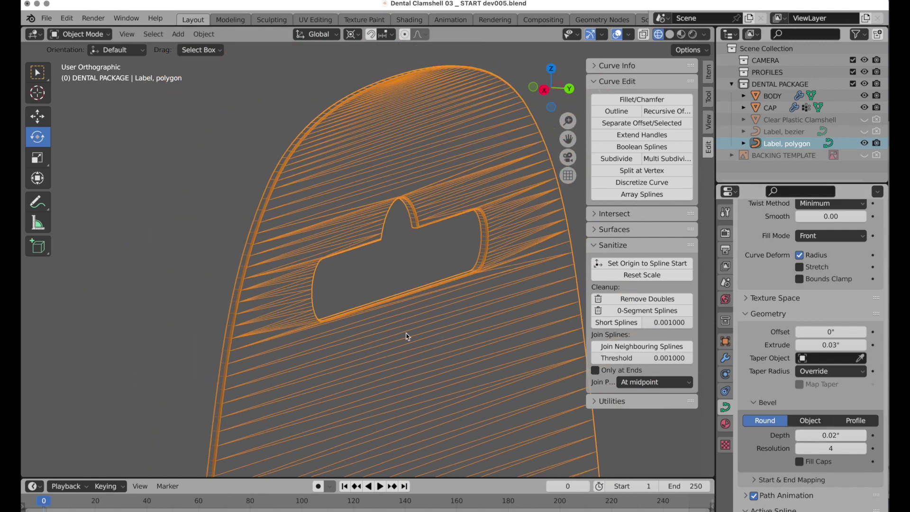
pyautogui.scroll(-3, 419, 332)
pyautogui.moveTo(418, 371); pyautogui.dragTo(435, 385, button='middle')
pyautogui.scroll(6, 416, 289)
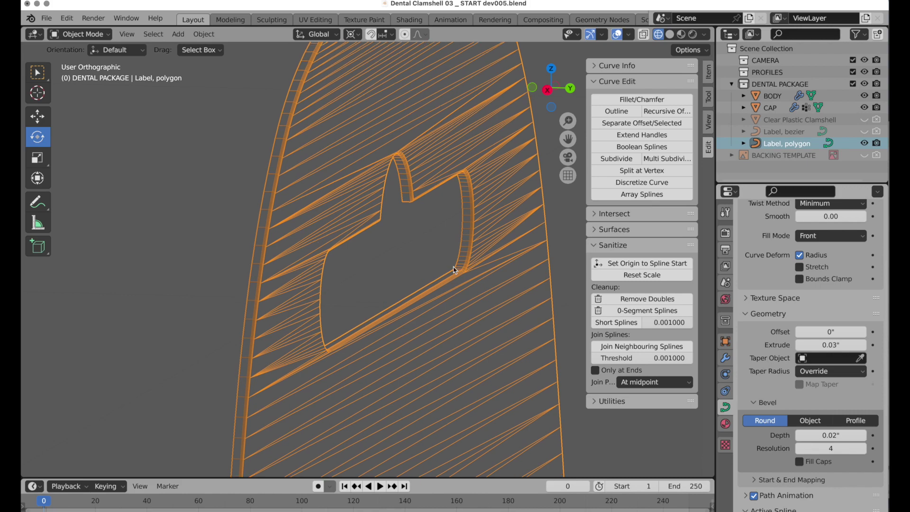
pyautogui.moveTo(454, 276)
pyautogui.mouseDown(button='middle')
pyautogui.moveTo(460, 284)
pyautogui.moveTo(443, 267)
pyautogui.mouseUp(button='middle')
pyautogui.scroll(5, 834, 284)
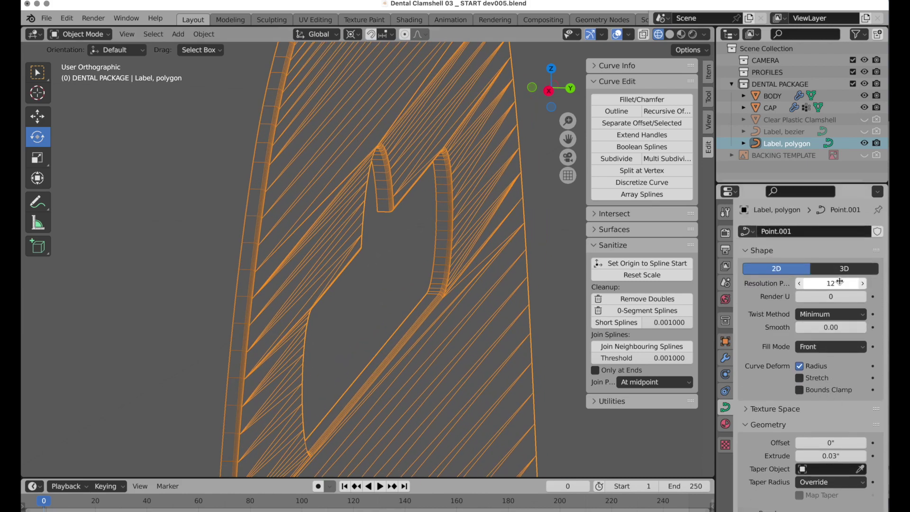
pyautogui.scroll(-4, 844, 455)
pyautogui.doubleClick(846, 373)
pyautogui.write('.02')
pyautogui.press('Return')
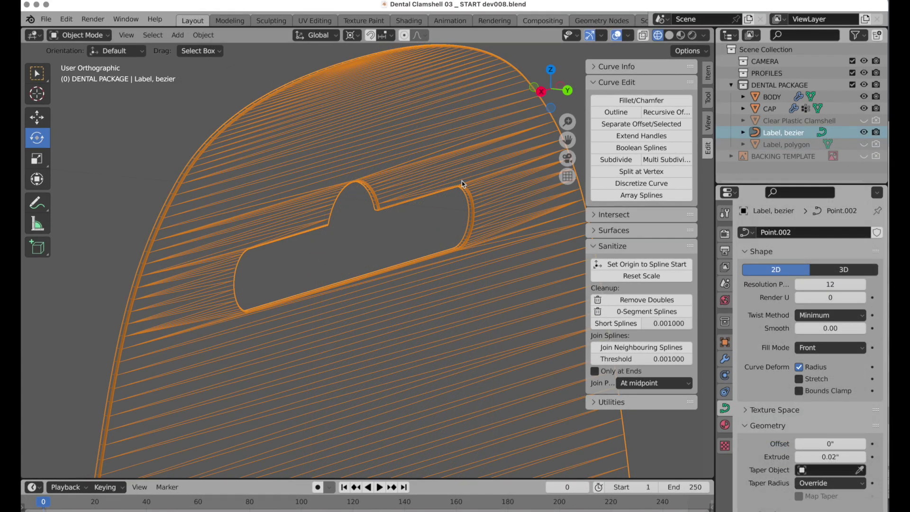
# Step: Set Fill Mode to Both and select the Label, bezier outline
pyautogui.click(811, 349)
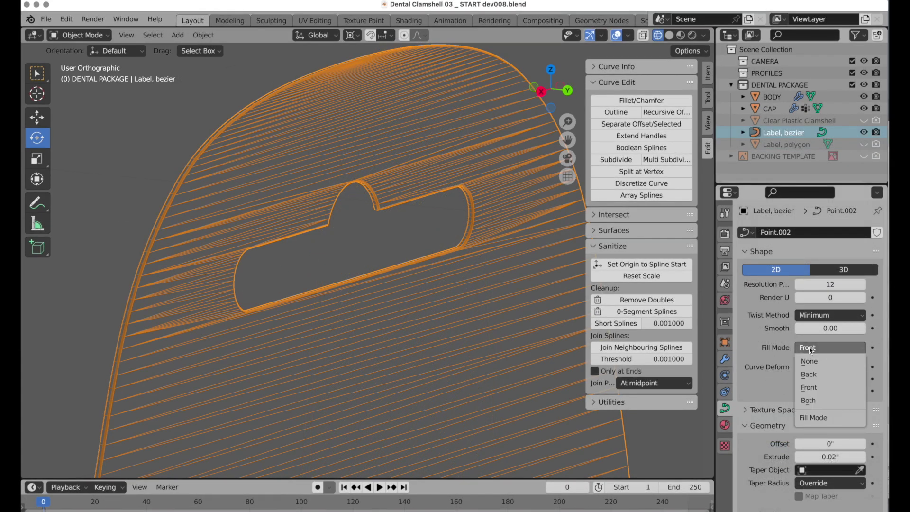
pyautogui.click(811, 401)
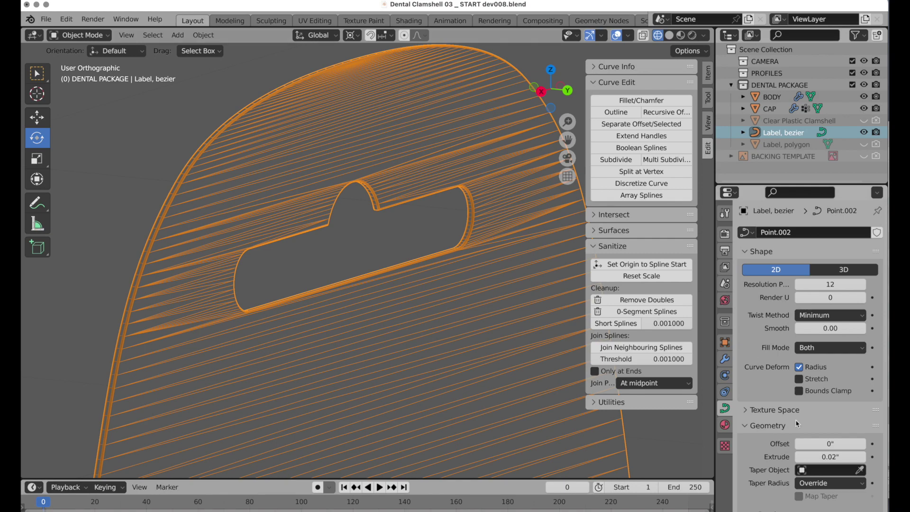
pyautogui.click(488, 222)
pyautogui.scroll(1, 504, 210)
pyautogui.scroll(3, 504, 208)
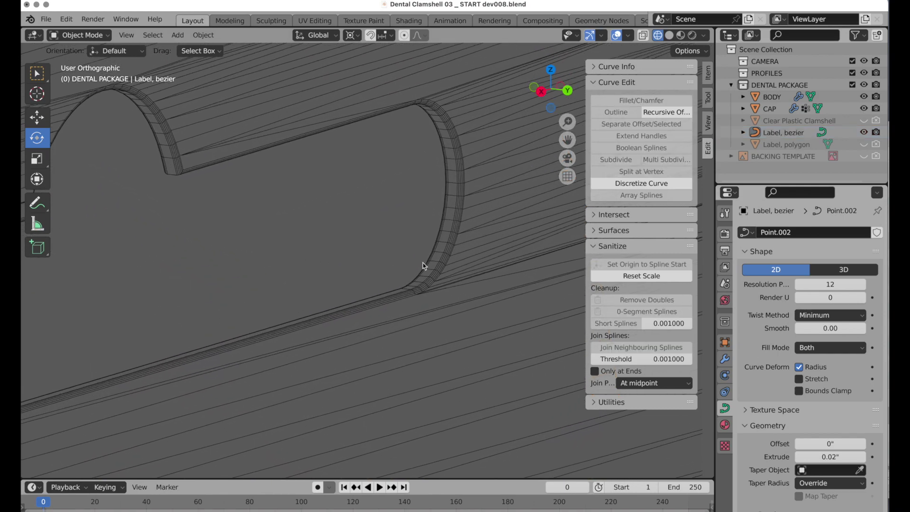
pyautogui.click(444, 265)
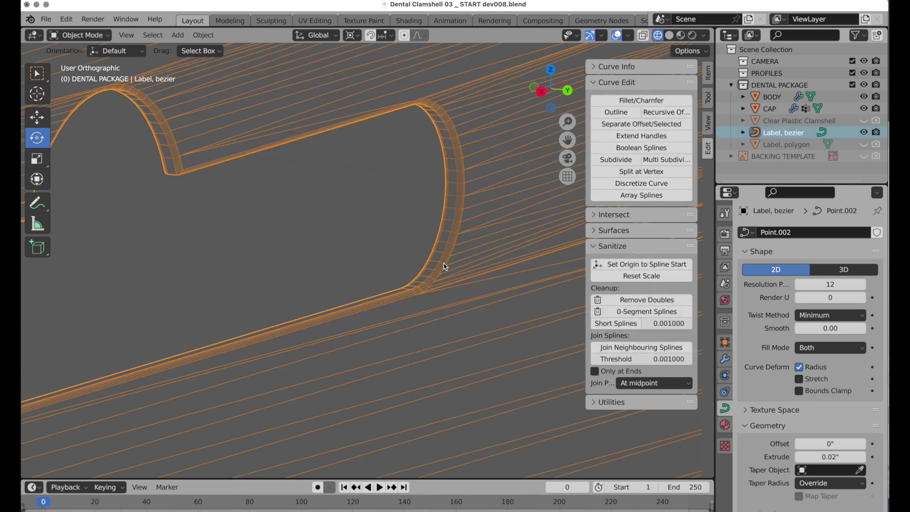
# Step: Set Label, bezier's extrusion and bevel depth both to 0.01"
pyautogui.click(824, 457)
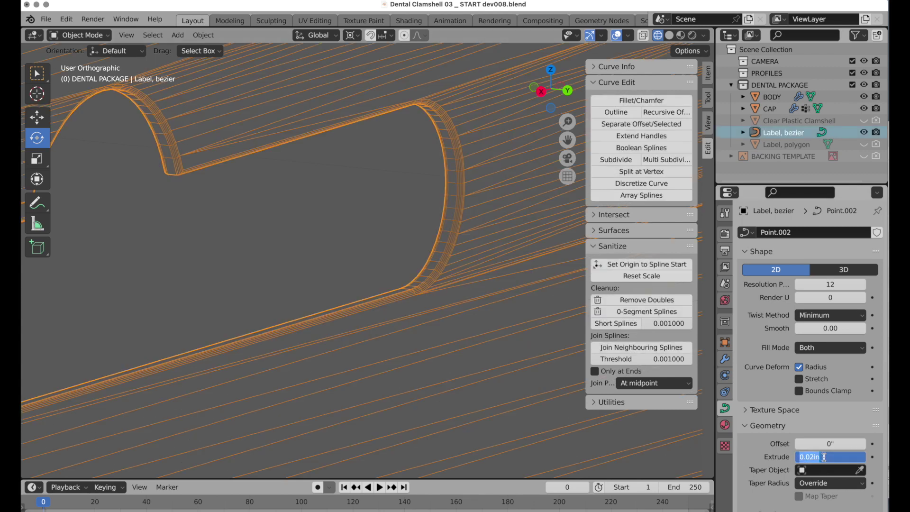
pyautogui.write('.01')
pyautogui.press('Return')
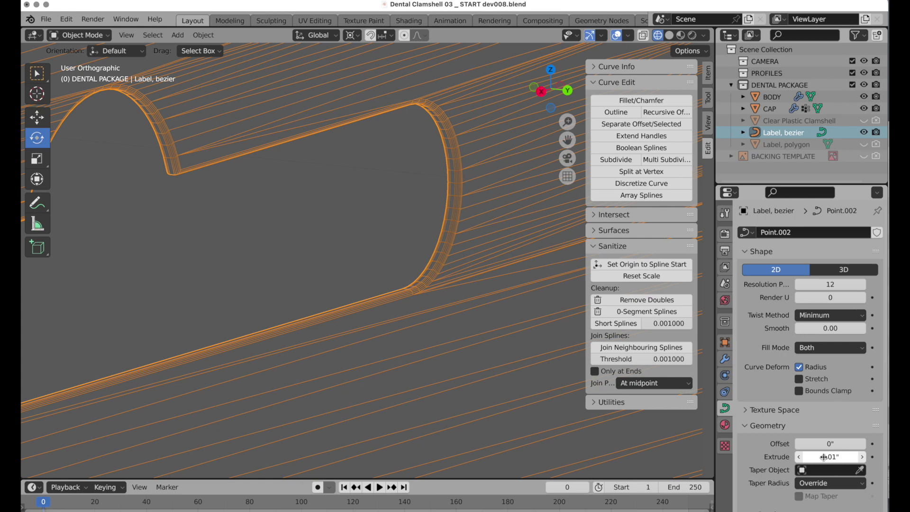
pyautogui.scroll(-6, 824, 457)
pyautogui.click(840, 434)
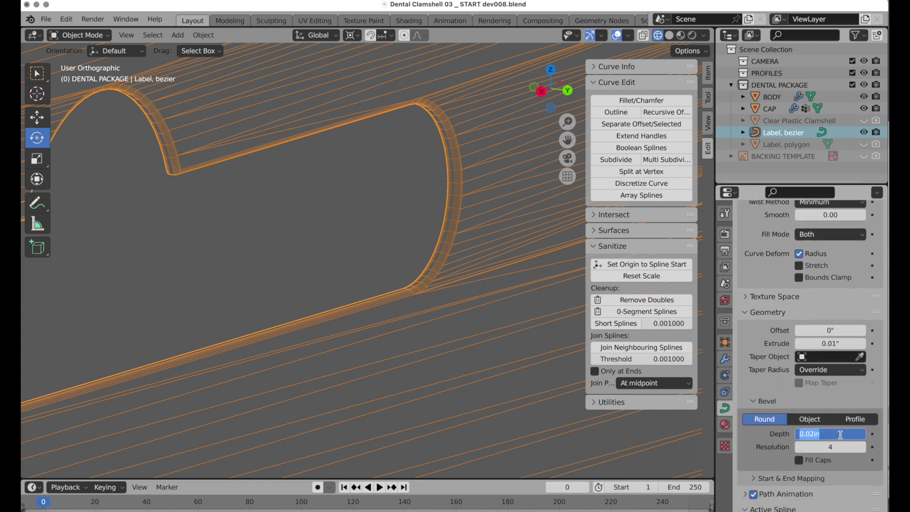
pyautogui.write('.01')
pyautogui.press('Return')
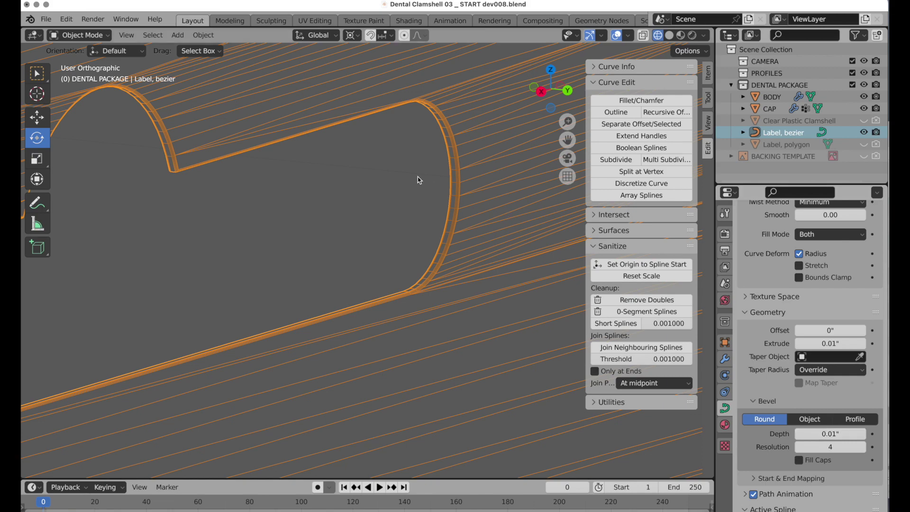
pyautogui.scroll(-3, 382, 225)
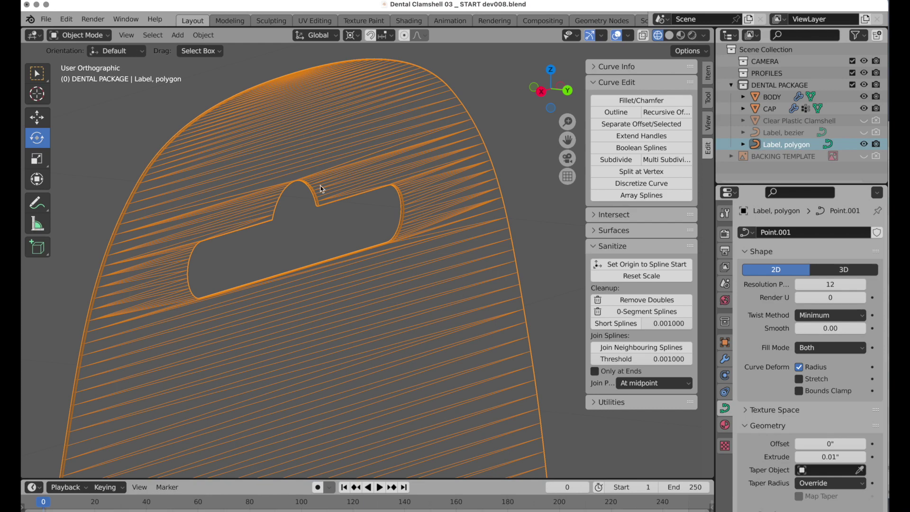
# Step: From Front view, convert the Label, polygon curve into a mesh
pyautogui.press('`')
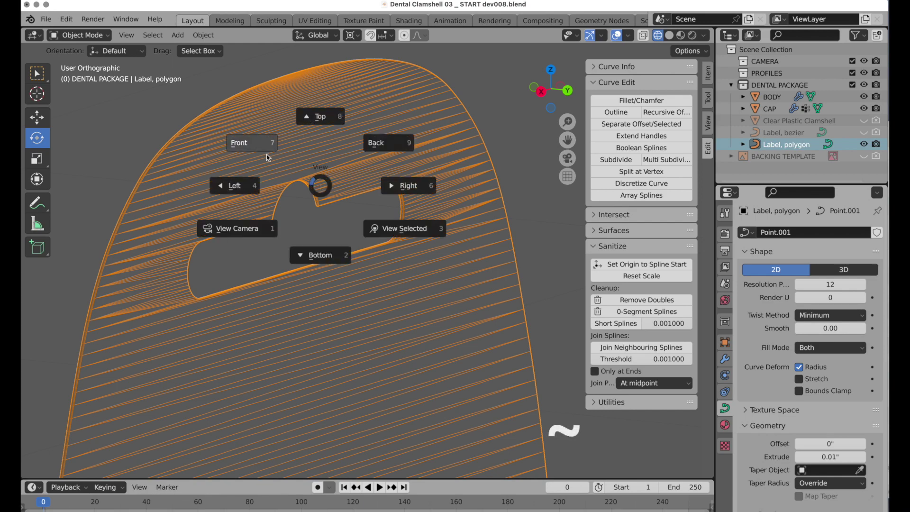
pyautogui.click(258, 148)
pyautogui.scroll(-3, 258, 278)
pyautogui.keyDown('shift'); pyautogui.moveTo(258, 278); pyautogui.dragTo(412, 334, button='middle'); pyautogui.keyUp('shift')
pyautogui.scroll(5, 337, 266)
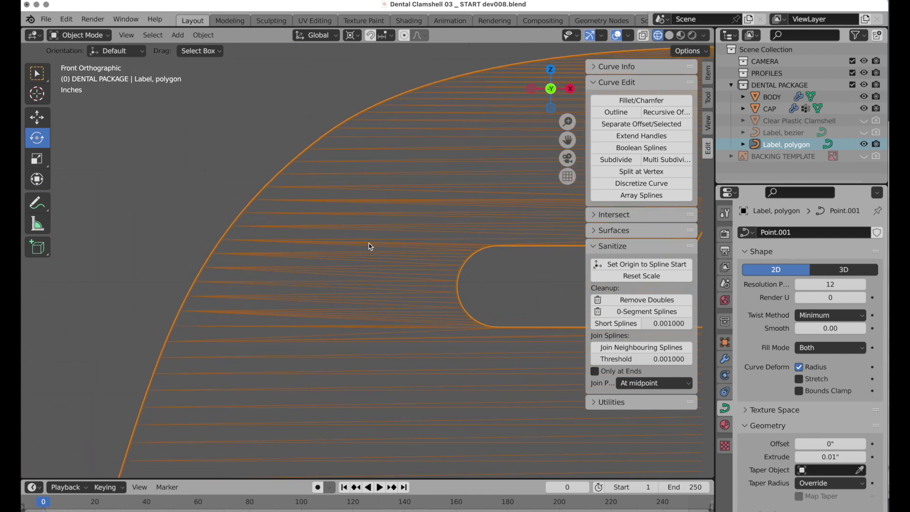
pyautogui.press('Tab')
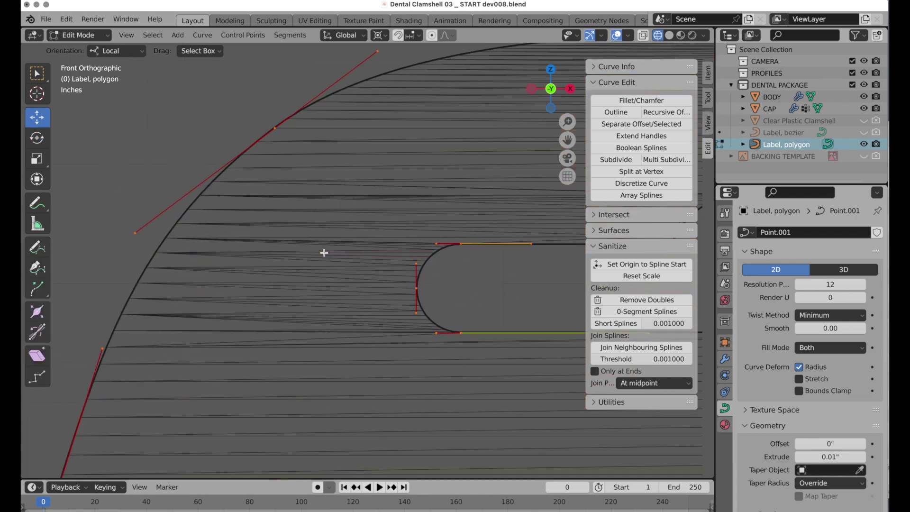
pyautogui.press('Tab')
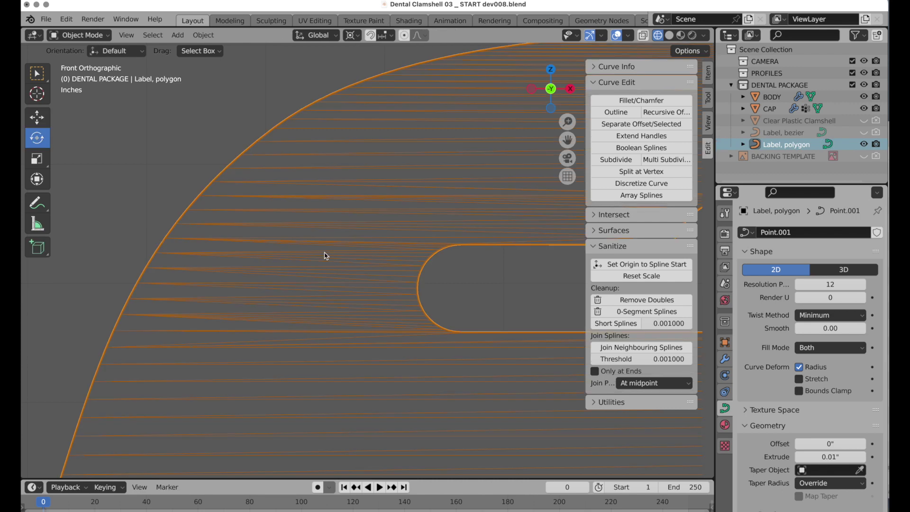
pyautogui.press('Tab')
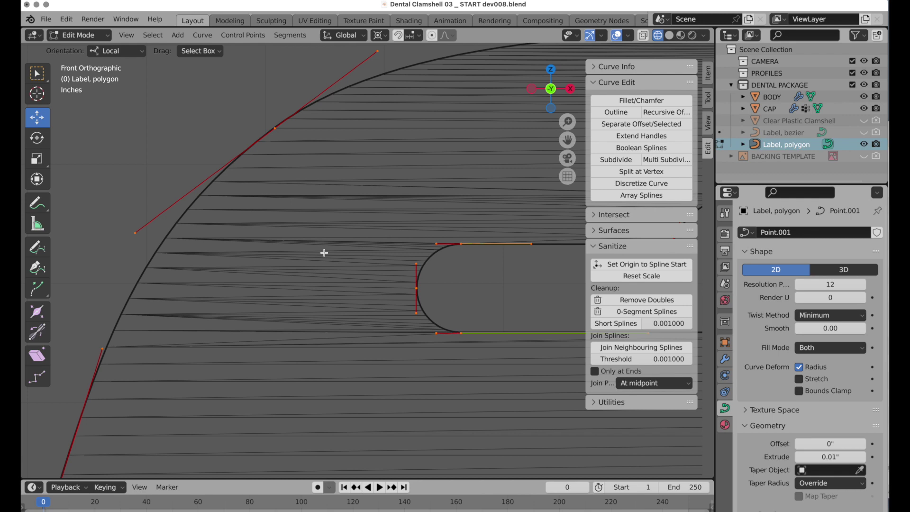
pyautogui.press('Tab')
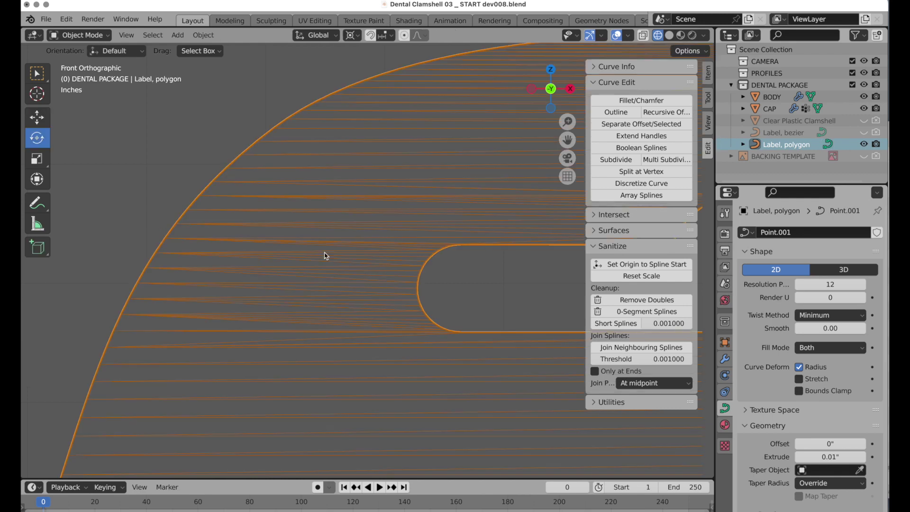
pyautogui.rightClick(326, 256)
pyautogui.moveTo(327, 254)
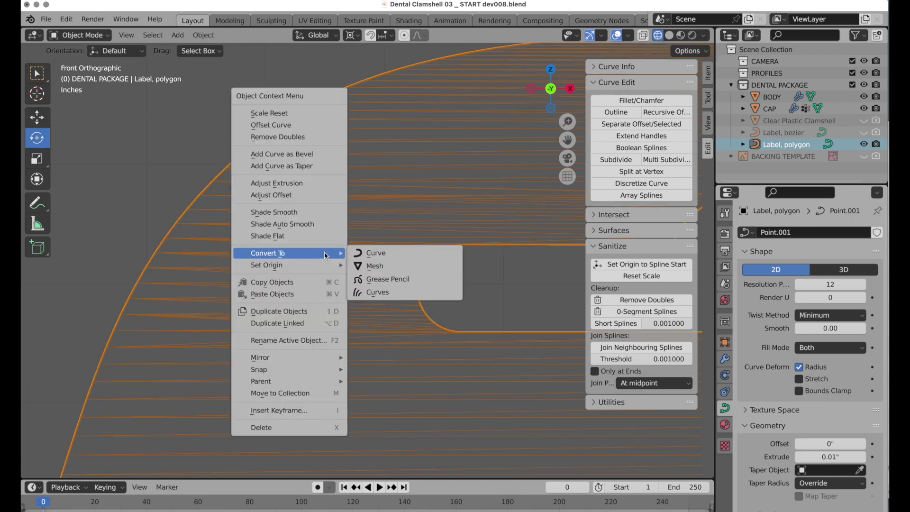
pyautogui.click(379, 267)
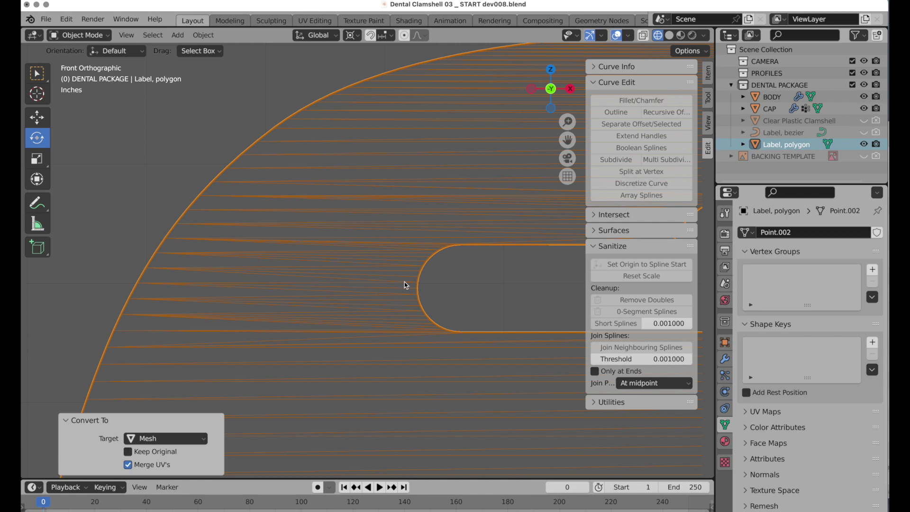
# Step: In Face select mode, pick one thin label face and select all faces linked to it
pyautogui.press('Tab')
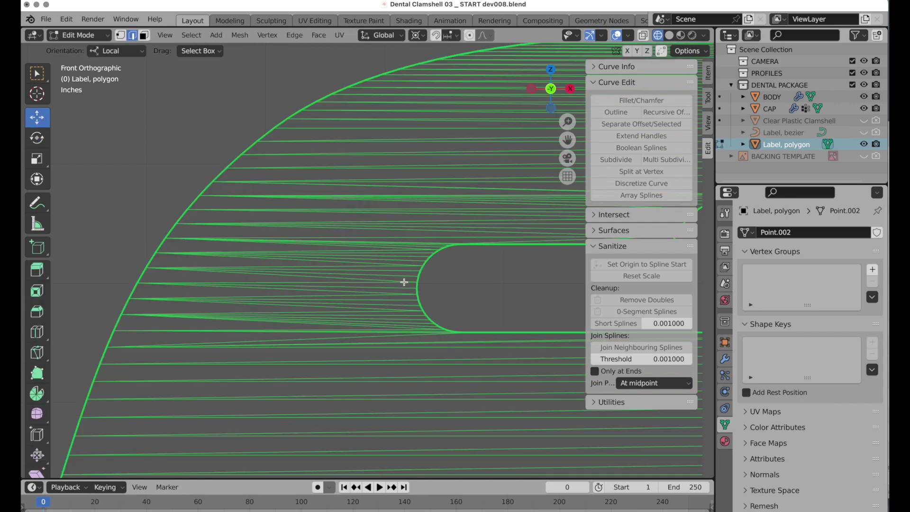
pyautogui.click(144, 36)
pyautogui.click(262, 231)
pyautogui.moveTo(262, 232); pyautogui.dragTo(348, 246, button='middle')
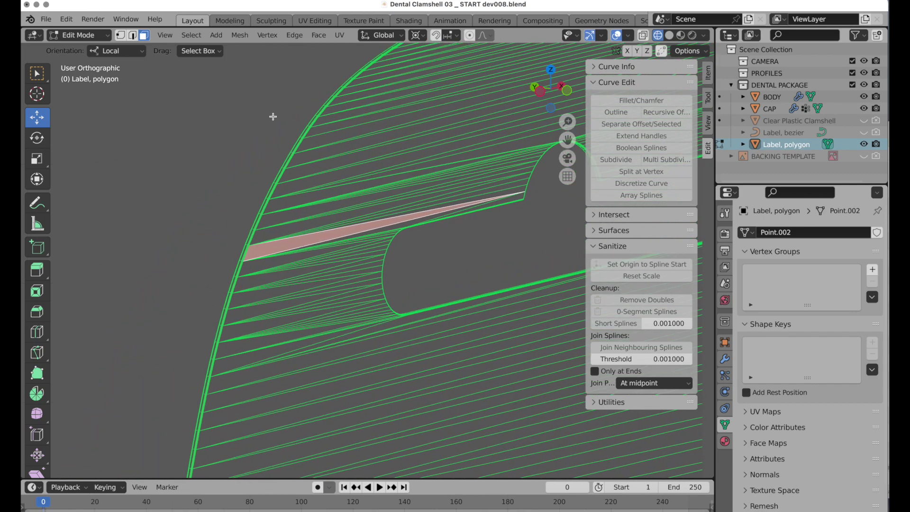
pyautogui.click(192, 35)
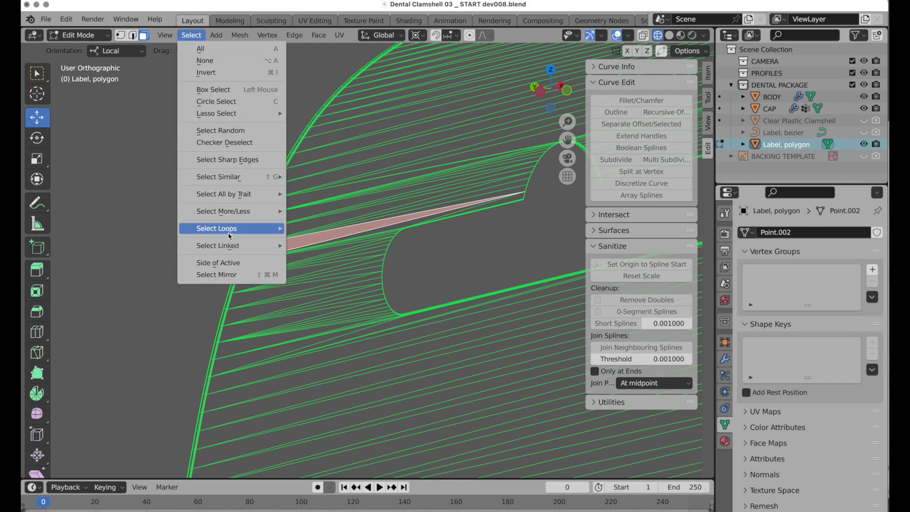
pyautogui.moveTo(230, 245)
pyautogui.click(319, 247)
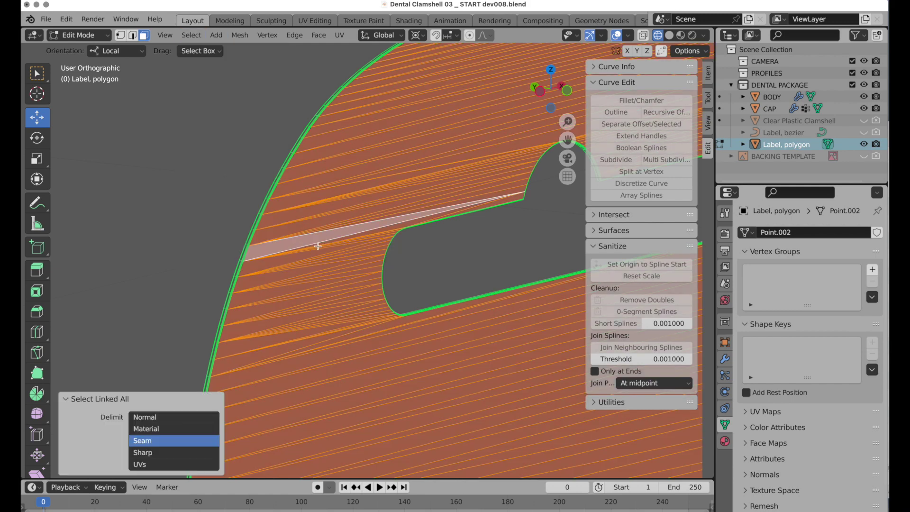
pyautogui.press('super+z')
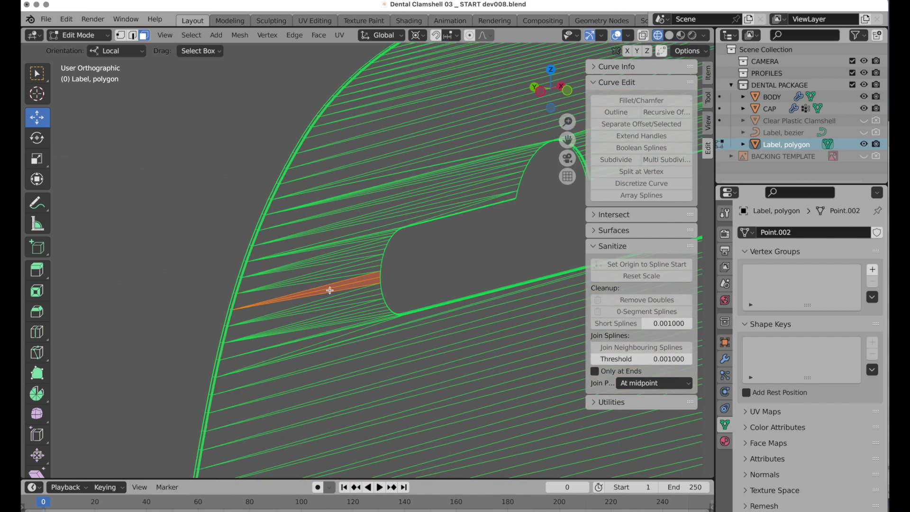
pyautogui.press('super+shift+z')
pyautogui.hscroll(-3, 322, 289)
pyautogui.scroll(5, 318, 289)
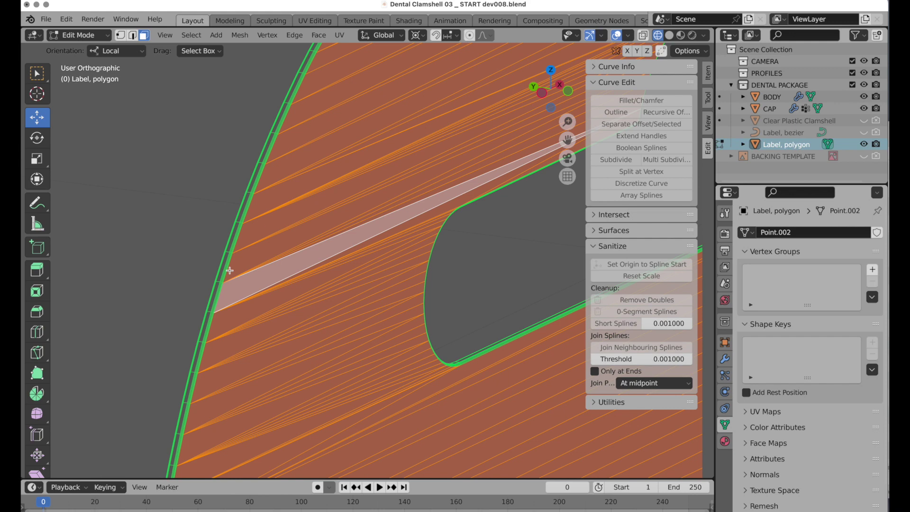
# Step: Add a new material slot with a material named 'Label' and assign it to the selected faces
pyautogui.click(725, 441)
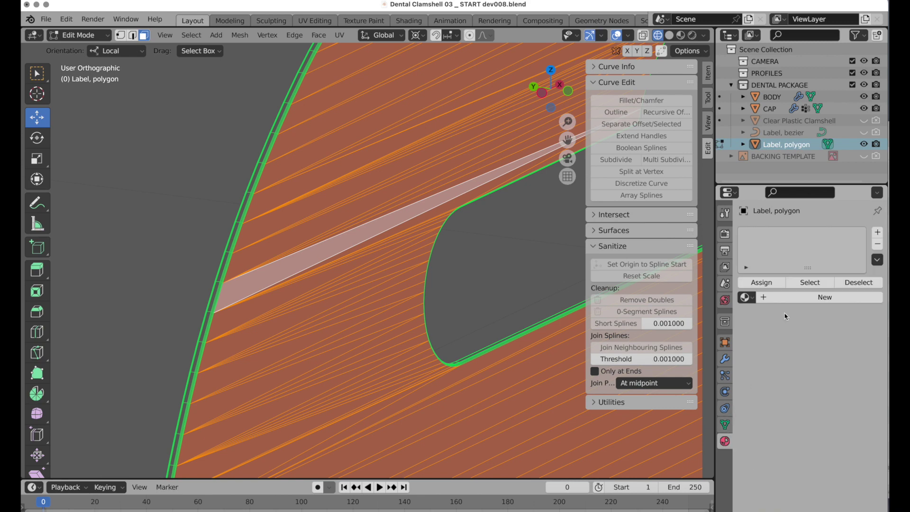
pyautogui.click(878, 232)
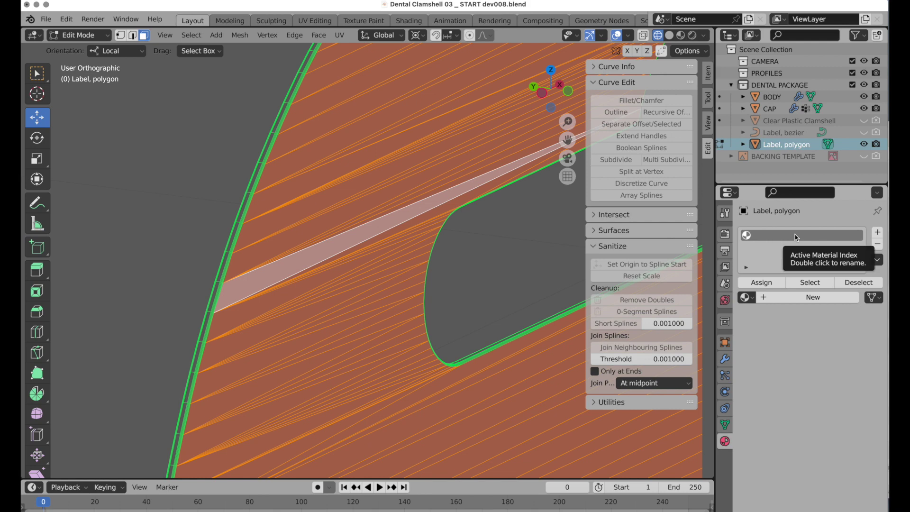
pyautogui.click(791, 297)
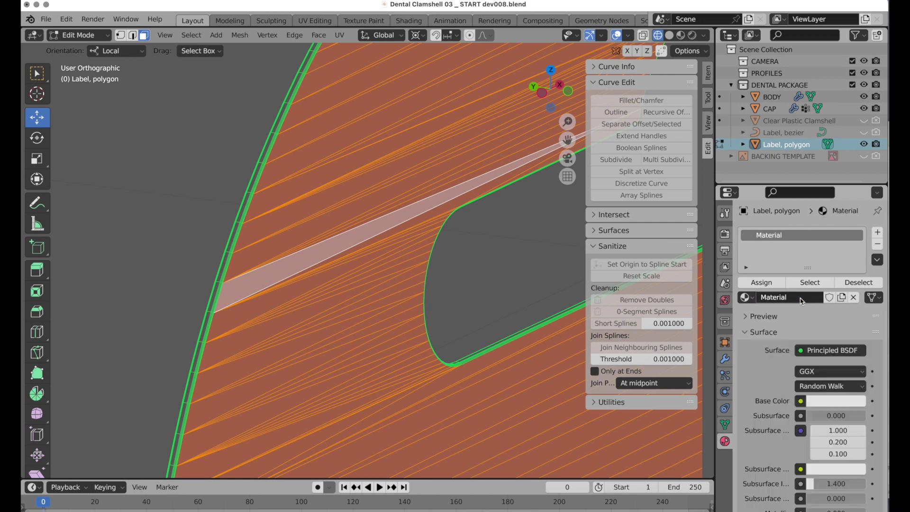
pyautogui.doubleClick(776, 235)
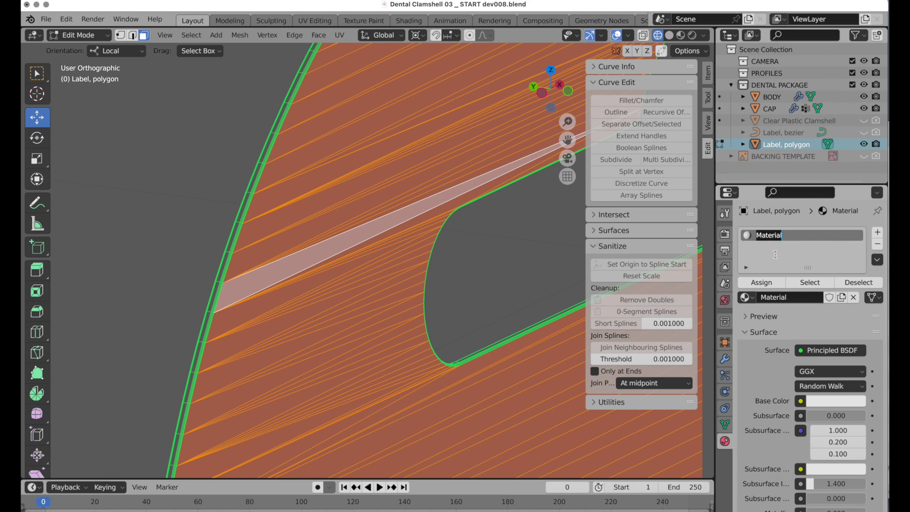
pyautogui.write('Label')
pyautogui.press('Return')
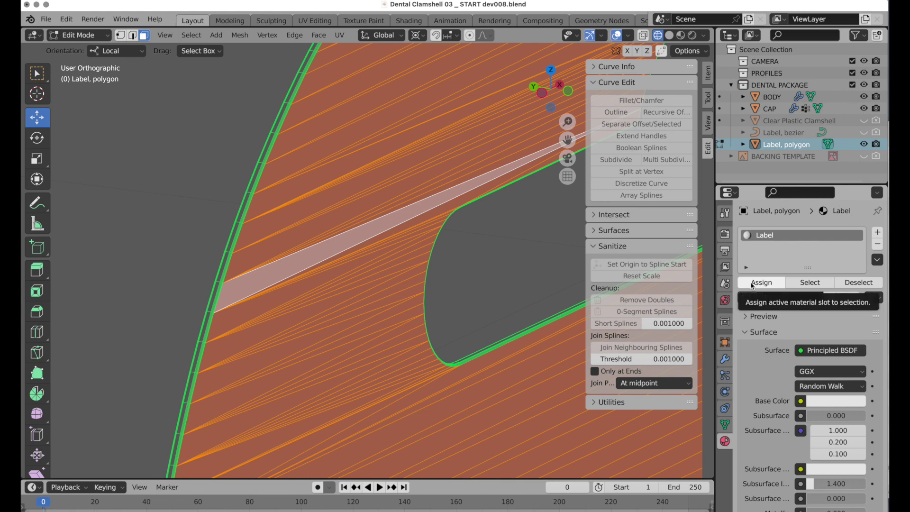
pyautogui.click(752, 284)
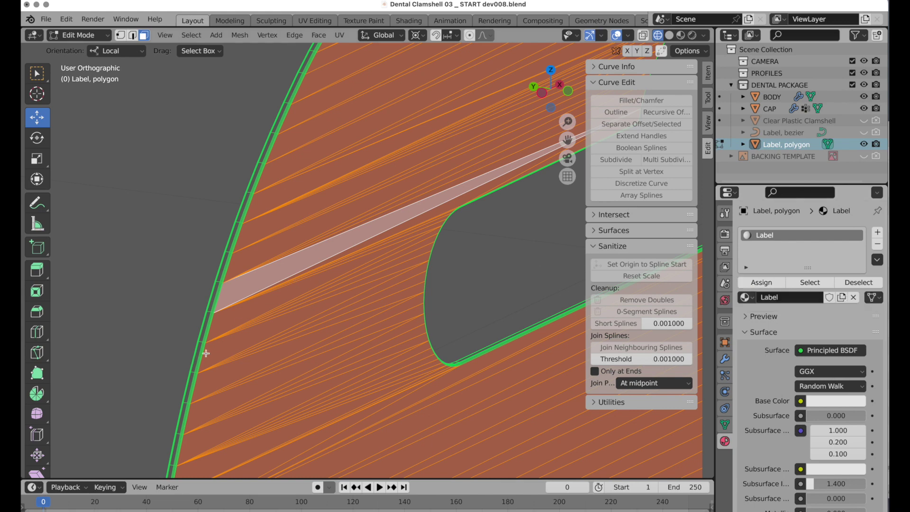
# Step: Select the thin strip faces along the label's left edge and assign the Label material
pyautogui.scroll(3, 212, 335)
pyautogui.scroll(5, 319, 225)
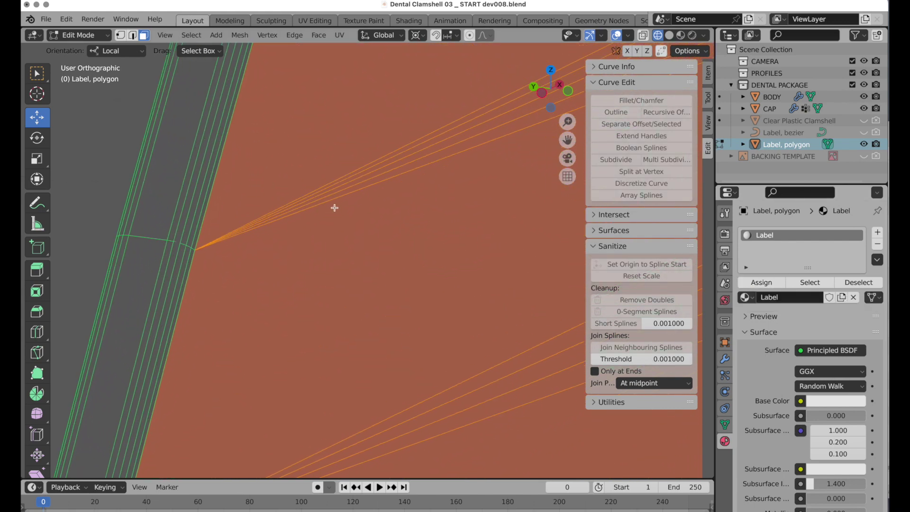
pyautogui.keyDown('shift'); pyautogui.click(184, 197); pyautogui.keyUp('shift')
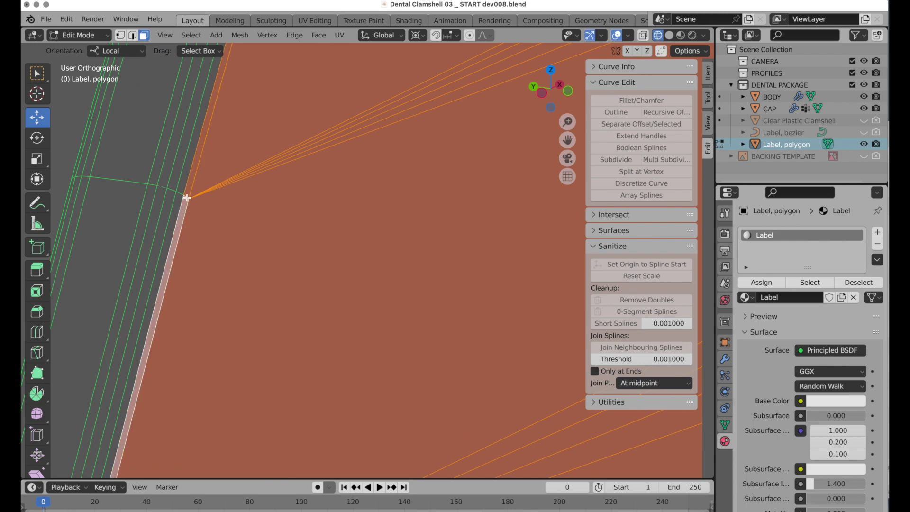
pyautogui.keyDown('shift'); pyautogui.click(175, 192); pyautogui.keyUp('shift')
pyautogui.keyDown('shift'); pyautogui.click(173, 192); pyautogui.keyUp('shift')
pyautogui.keyDown('shift'); pyautogui.click(163, 187); pyautogui.keyUp('shift')
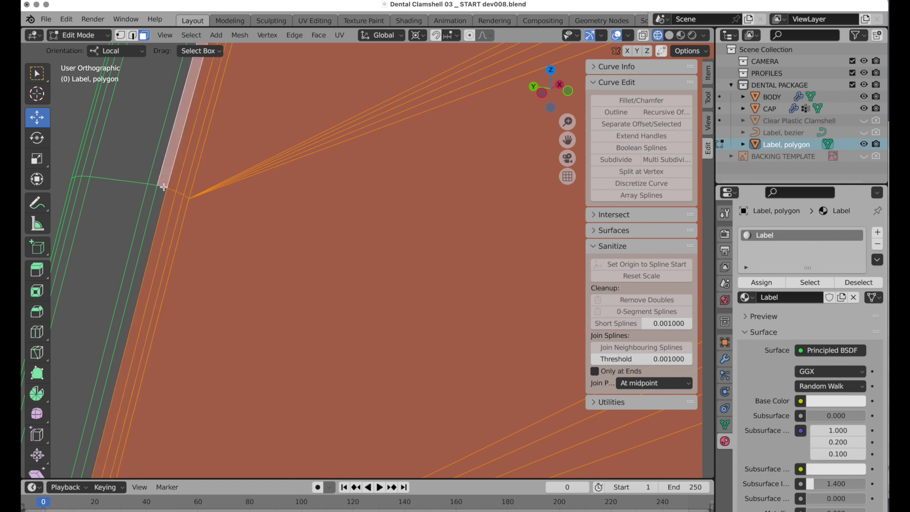
pyautogui.keyDown('shift'); pyautogui.click(157, 185); pyautogui.keyUp('shift')
pyautogui.keyDown('shift'); pyautogui.click(152, 182); pyautogui.keyUp('shift')
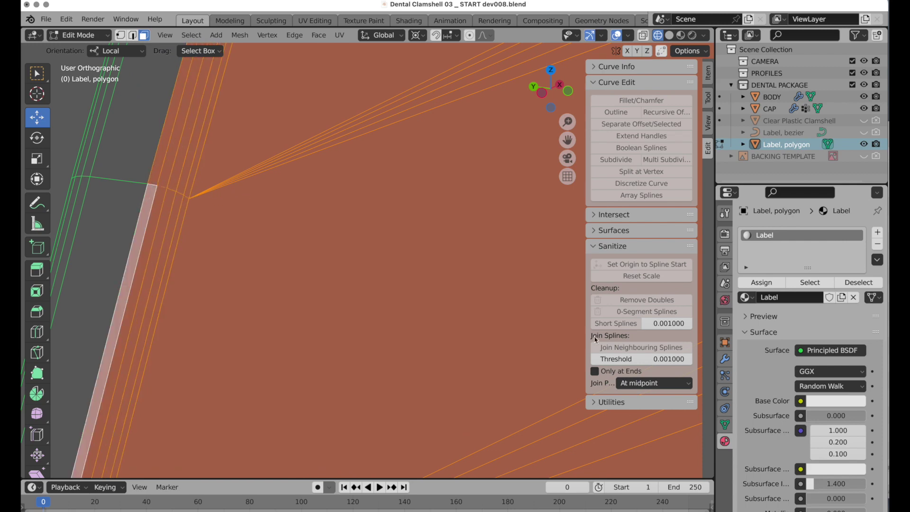
pyautogui.click(768, 283)
# Step: Select the face loops along the edge beside the cut-out hole
pyautogui.scroll(-6, 335, 224)
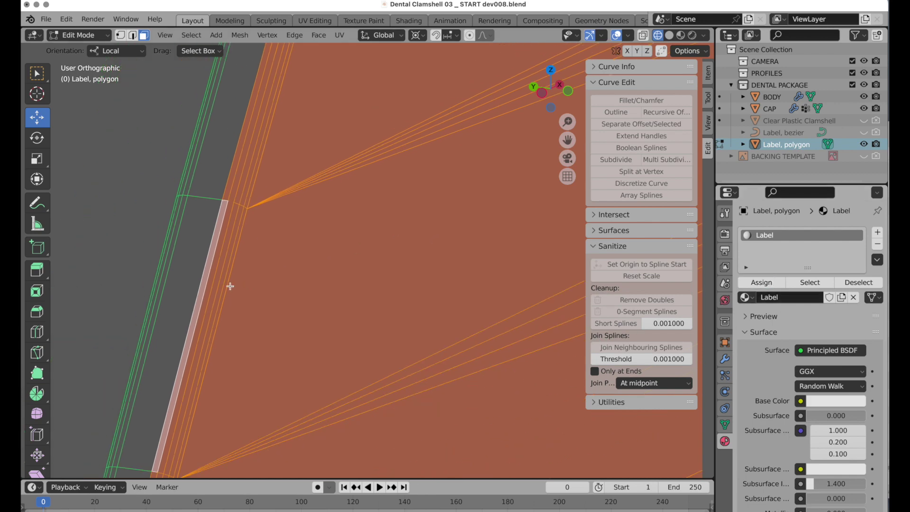
pyautogui.scroll(-5, 368, 231)
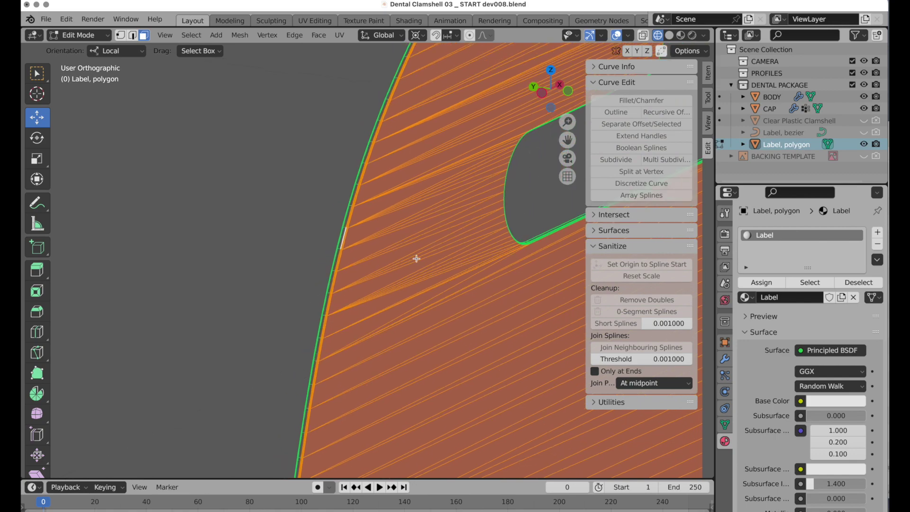
pyautogui.scroll(2, 398, 227)
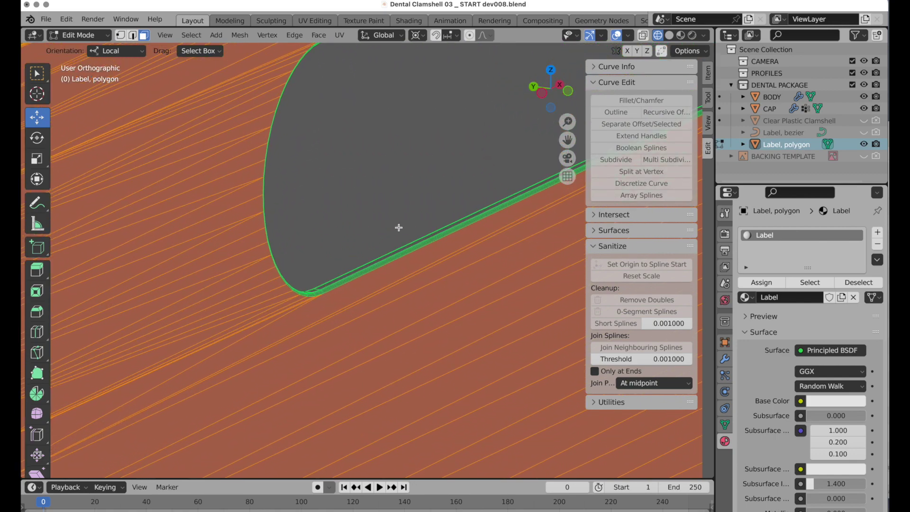
pyautogui.scroll(4, 323, 286)
pyautogui.scroll(2, 424, 185)
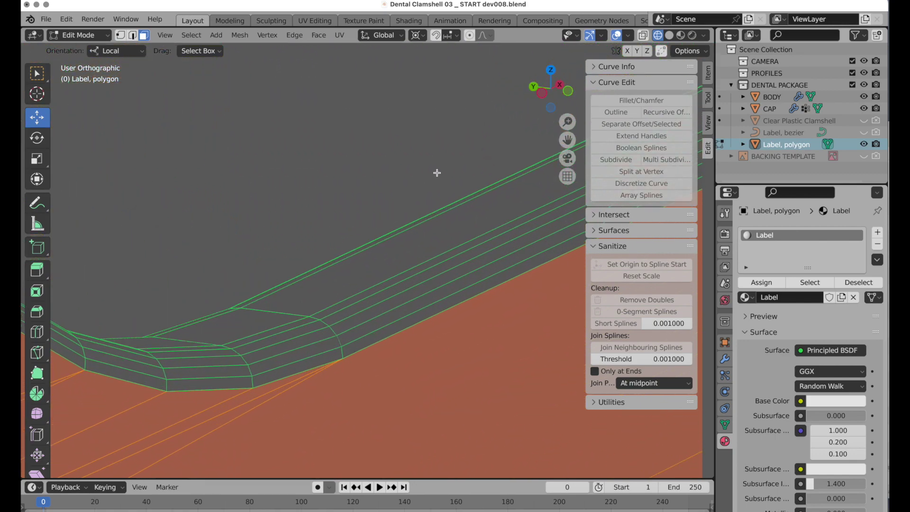
pyautogui.click(344, 351)
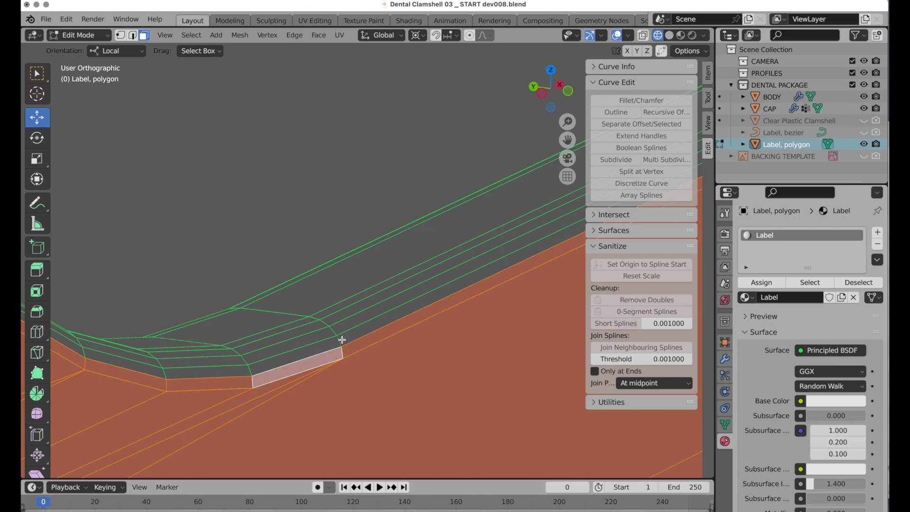
pyautogui.keyDown('alt'); pyautogui.keyDown('shift'); pyautogui.click(339, 338); pyautogui.keyUp('shift'); pyautogui.keyUp('alt')
pyautogui.keyDown('alt'); pyautogui.keyDown('shift'); pyautogui.click(327, 326); pyautogui.keyUp('shift'); pyautogui.keyUp('alt')
pyautogui.keyDown('alt'); pyautogui.keyDown('shift'); pyautogui.click(327, 325); pyautogui.keyUp('shift'); pyautogui.keyUp('alt')
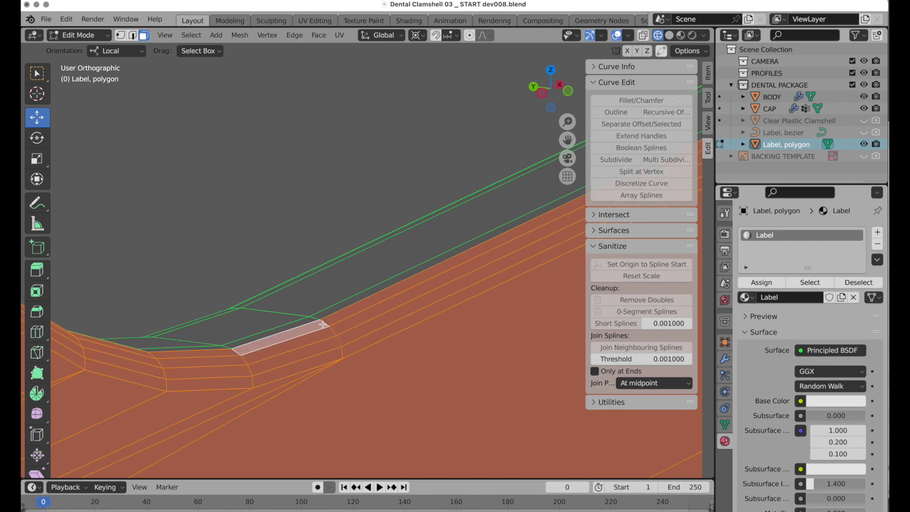
pyautogui.keyDown('alt'); pyautogui.keyDown('shift'); pyautogui.click(314, 317); pyautogui.keyUp('shift'); pyautogui.keyUp('alt')
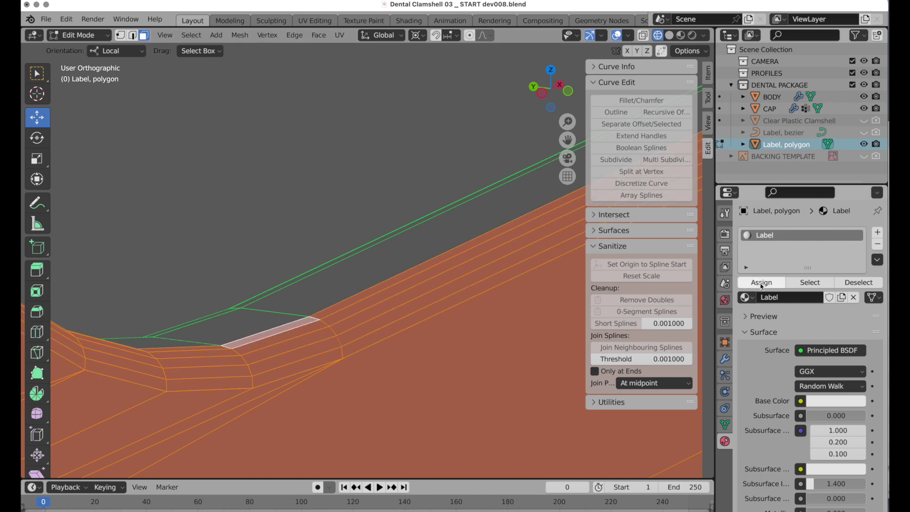
# Step: Invert the face selection and assign the edge faces a new material named 'Paper'
pyautogui.click(191, 35)
pyautogui.click(195, 72)
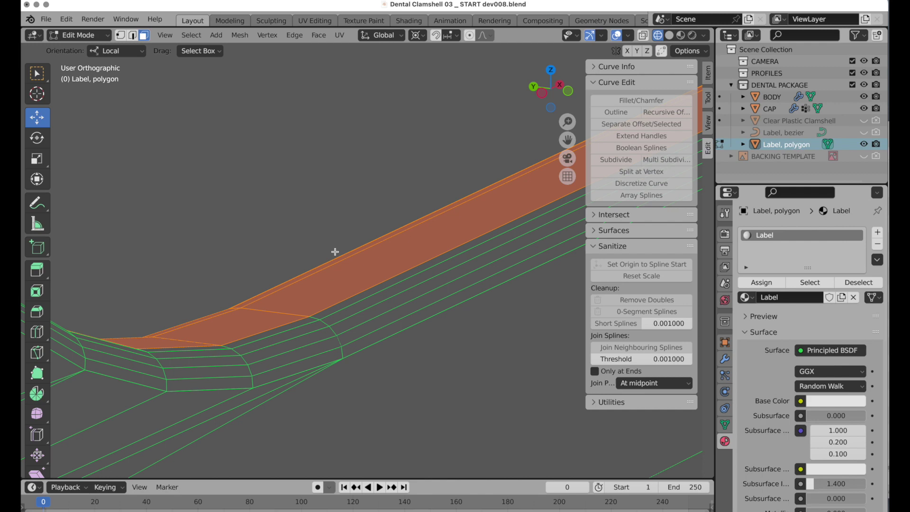
pyautogui.press('a')
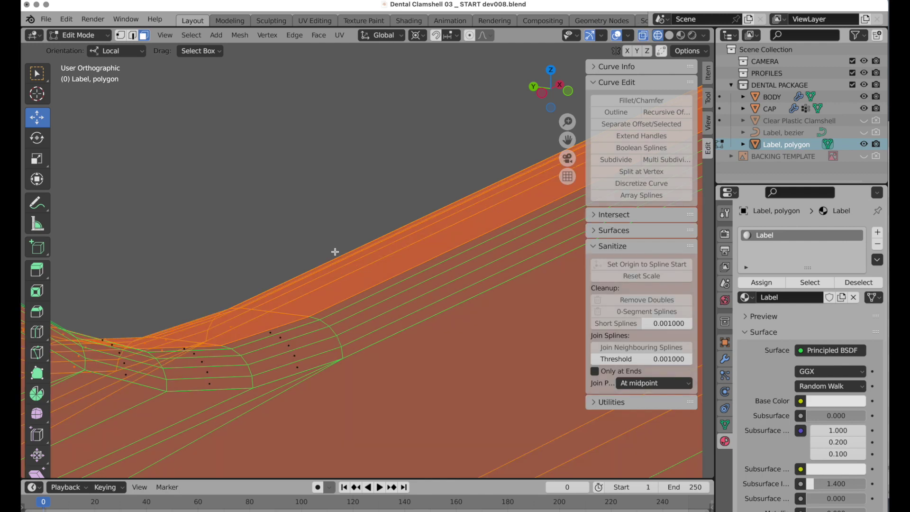
pyautogui.hotkey('ctrl', 'z')
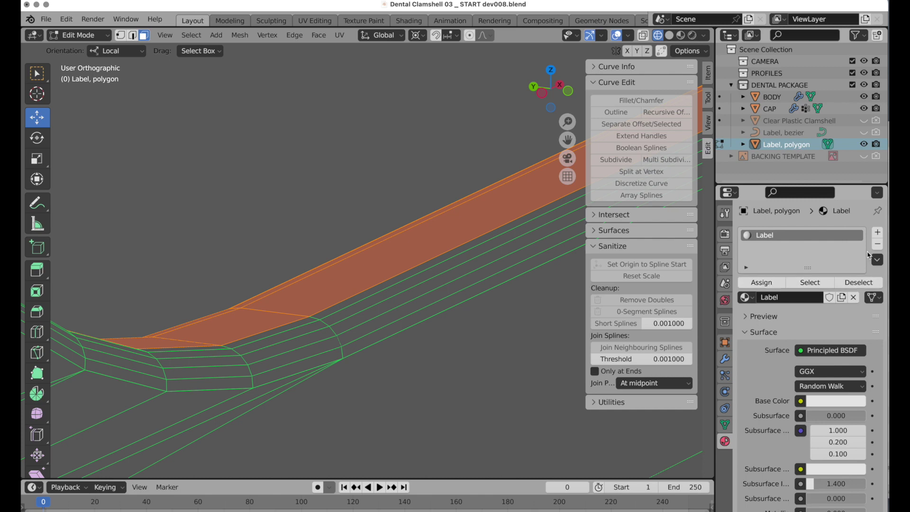
pyautogui.click(877, 232)
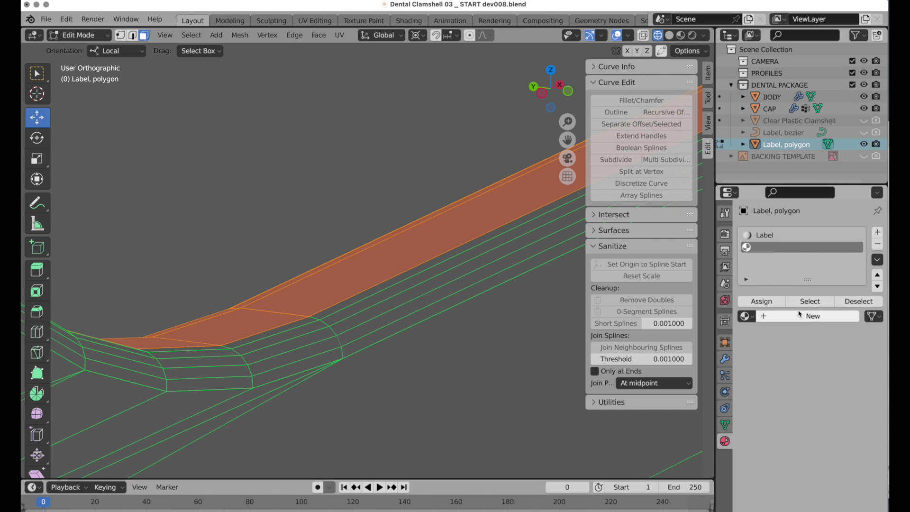
pyautogui.click(800, 315)
pyautogui.doubleClick(774, 246)
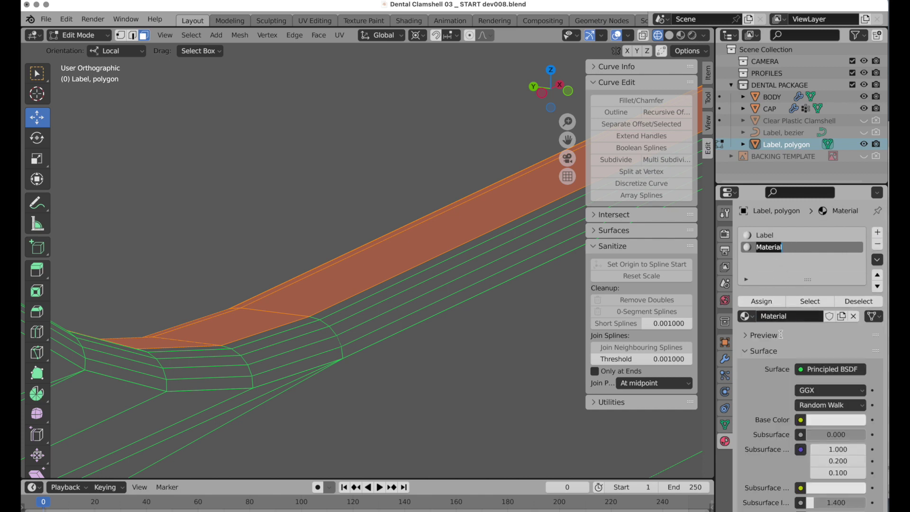
pyautogui.write('Paper')
pyautogui.press('Return')
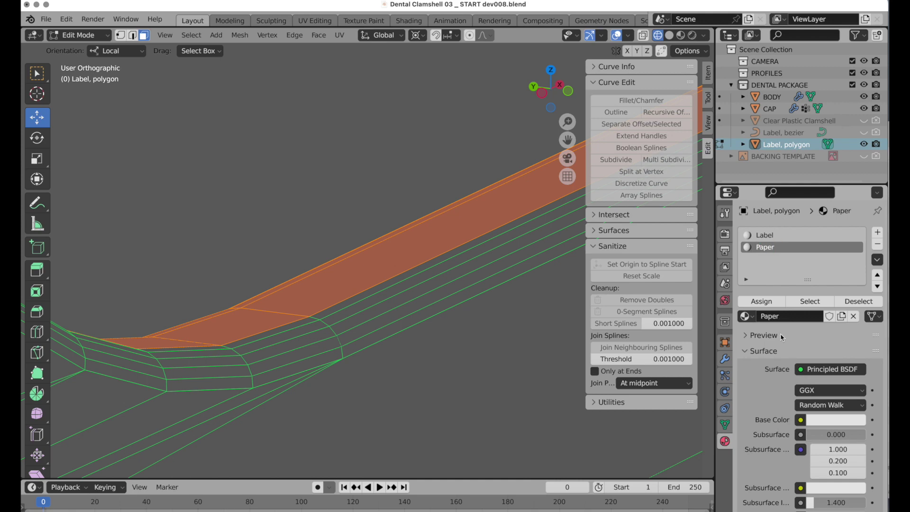
pyautogui.click(760, 303)
# Step: Check the label from the Back and Front views
pyautogui.moveTo(453, 258); pyautogui.dragTo(351, 282, button='middle')
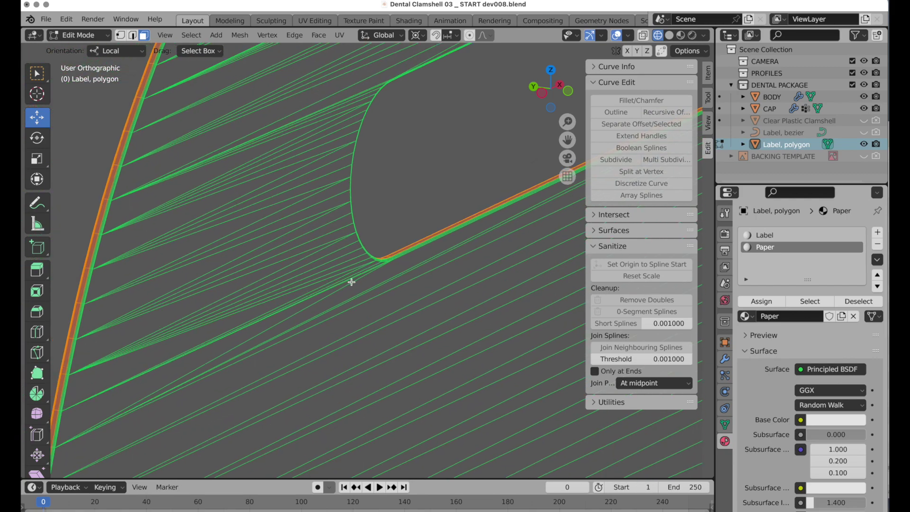
pyautogui.press('`')
pyautogui.click(420, 241)
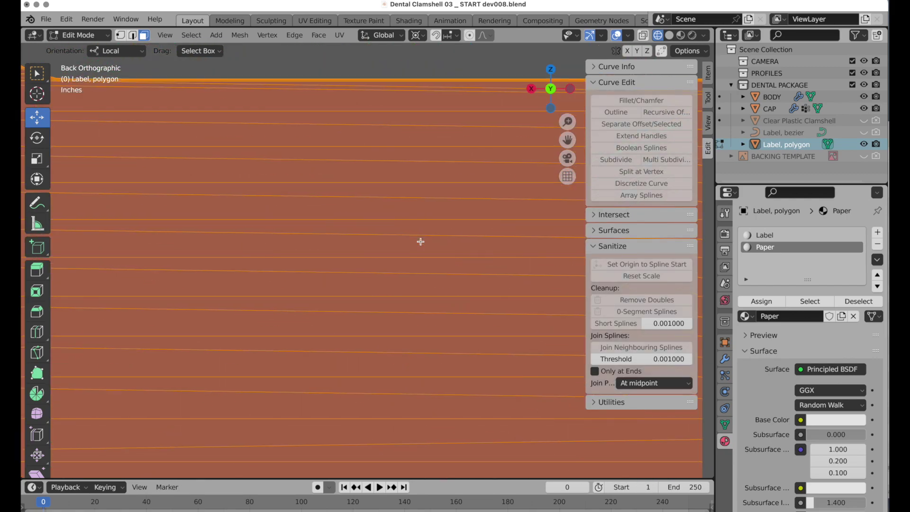
pyautogui.scroll(-5, 355, 256)
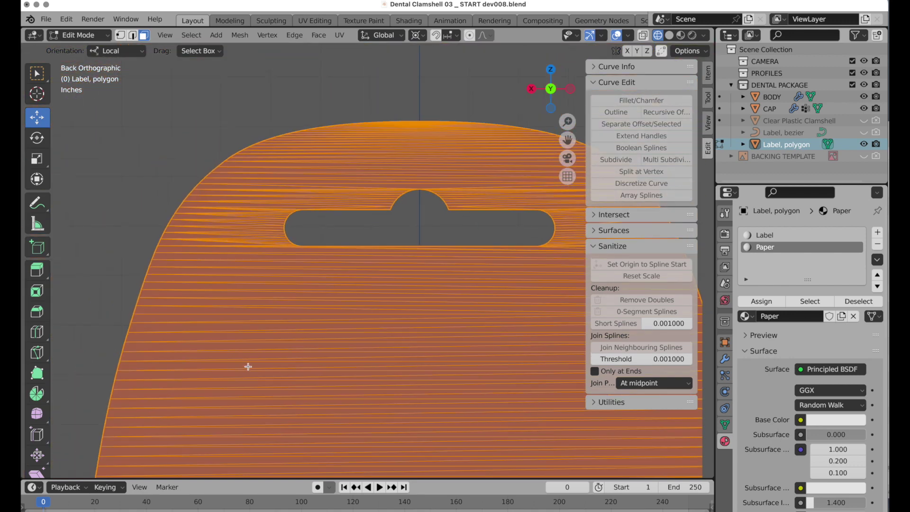
pyautogui.press('`')
pyautogui.click(179, 328)
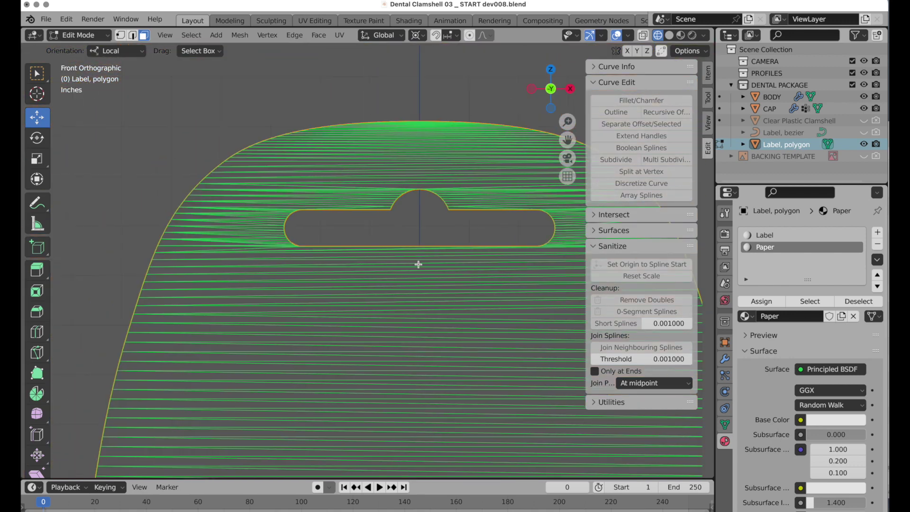
# Step: Select all faces using the Label material and save an incremental version (dev009)
pyautogui.click(779, 235)
pyautogui.click(803, 302)
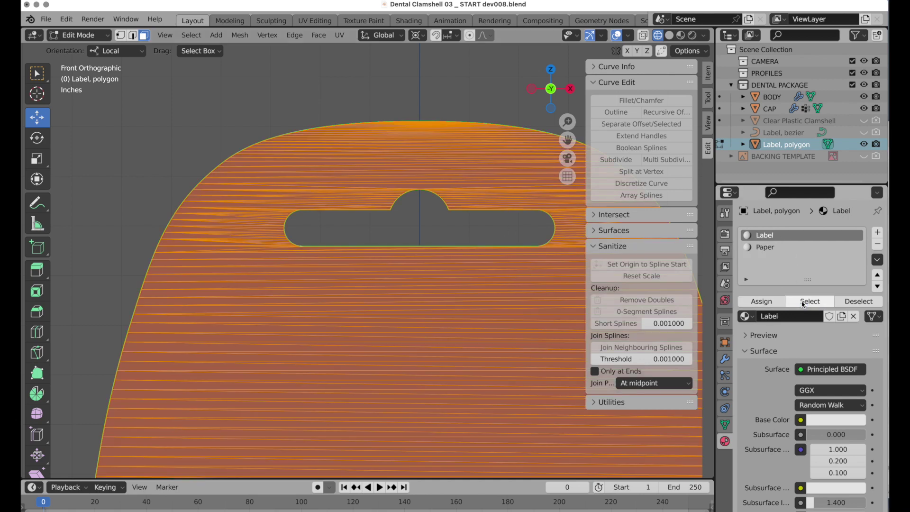
pyautogui.hotkey('ctrl', 'alt', 's')
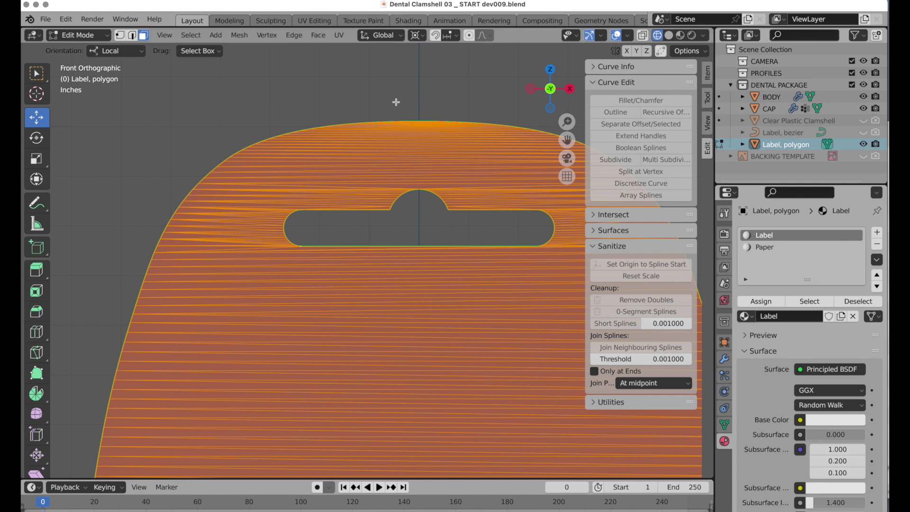
# Step: In the UV Editing workspace's Left view, slide the label card 1.225 inches toward the clamshell
pyautogui.click(314, 21)
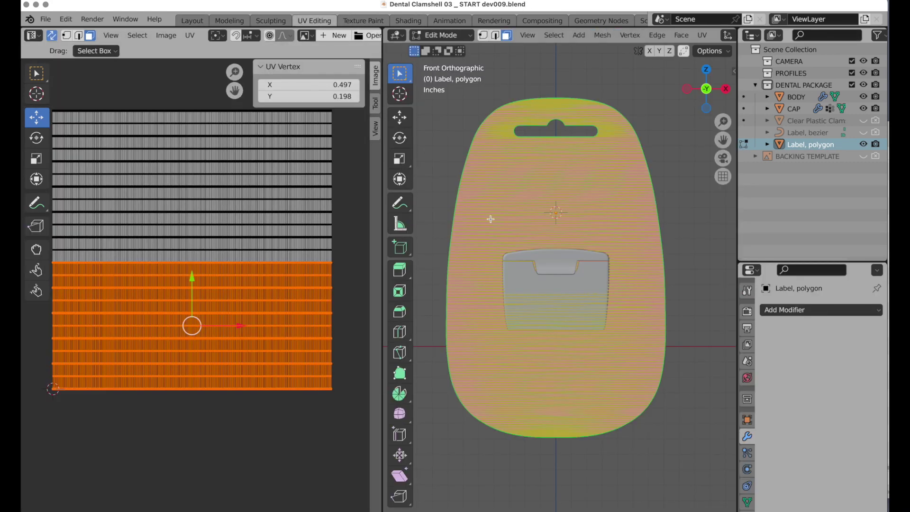
pyautogui.scroll(5, 491, 220)
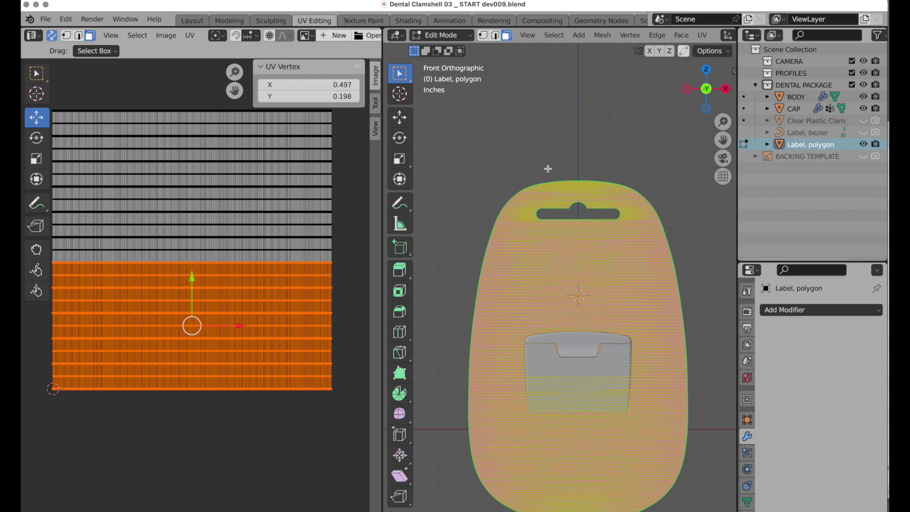
pyautogui.press('`')
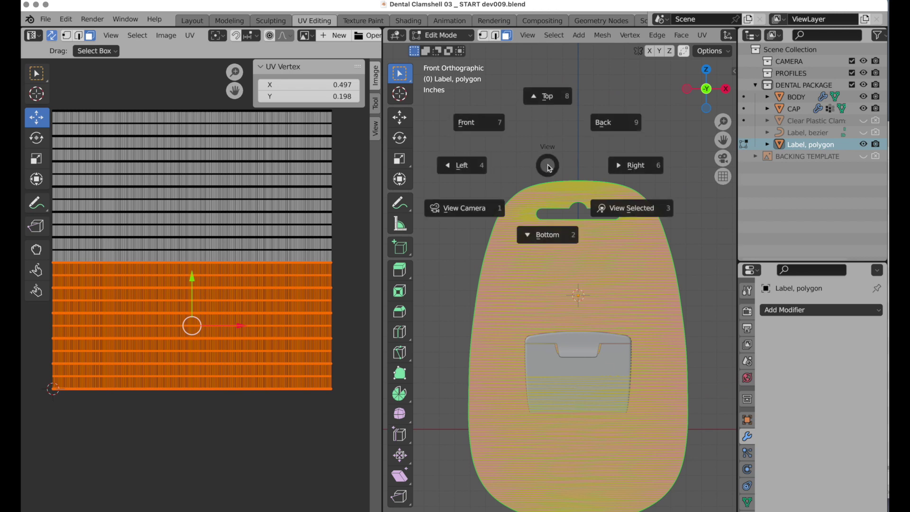
pyautogui.click(471, 162)
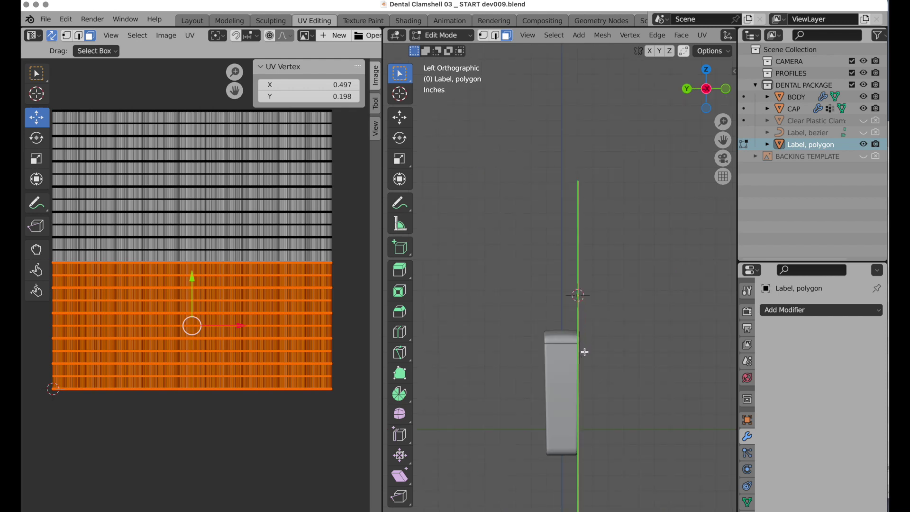
pyautogui.press('Tab')
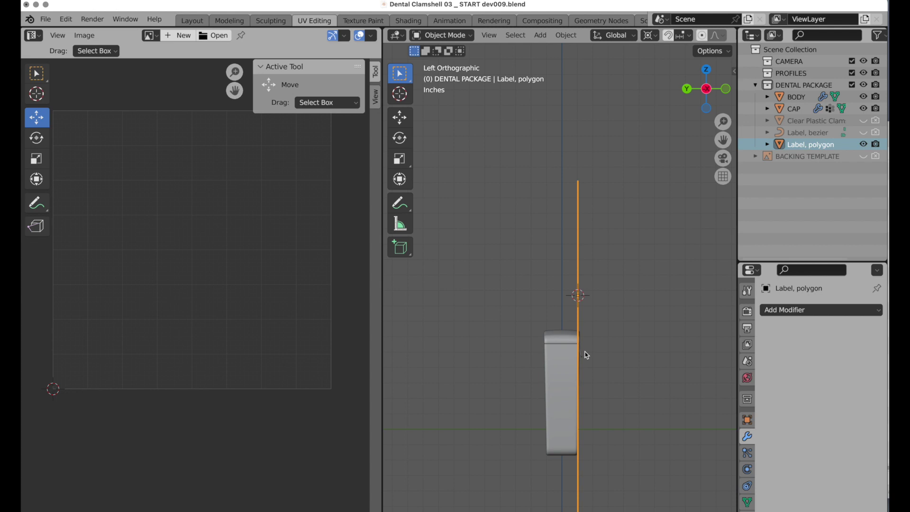
pyautogui.click(400, 117)
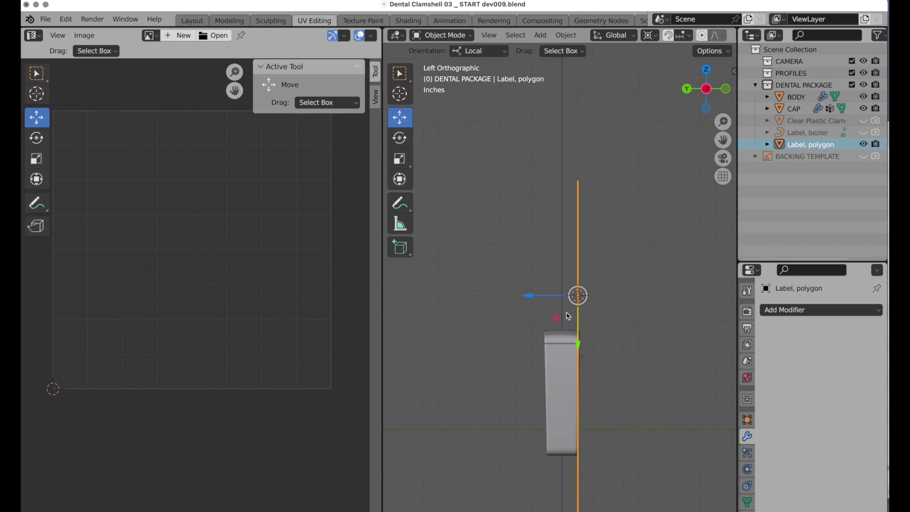
pyautogui.moveTo(558, 297); pyautogui.dragTo(519, 307)
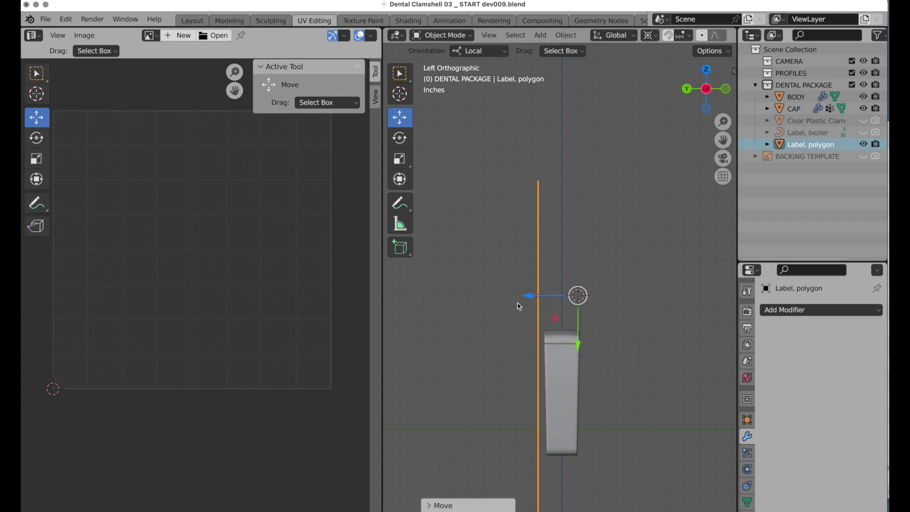
# Step: Switch to Front Orthographic view and pan to centre the label card
pyautogui.click(727, 90)
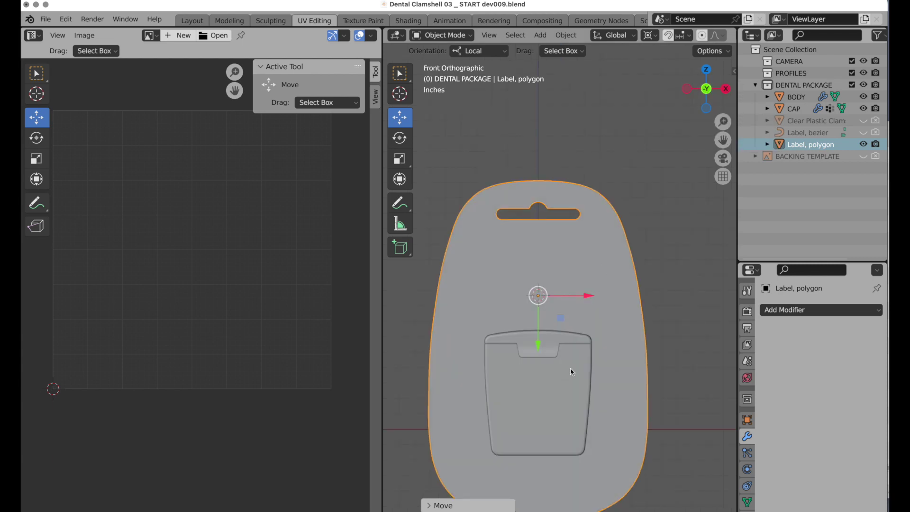
pyautogui.keyDown('shift'); pyautogui.moveTo(572, 371); pyautogui.dragTo(612, 315, button='middle'); pyautogui.keyUp('shift')
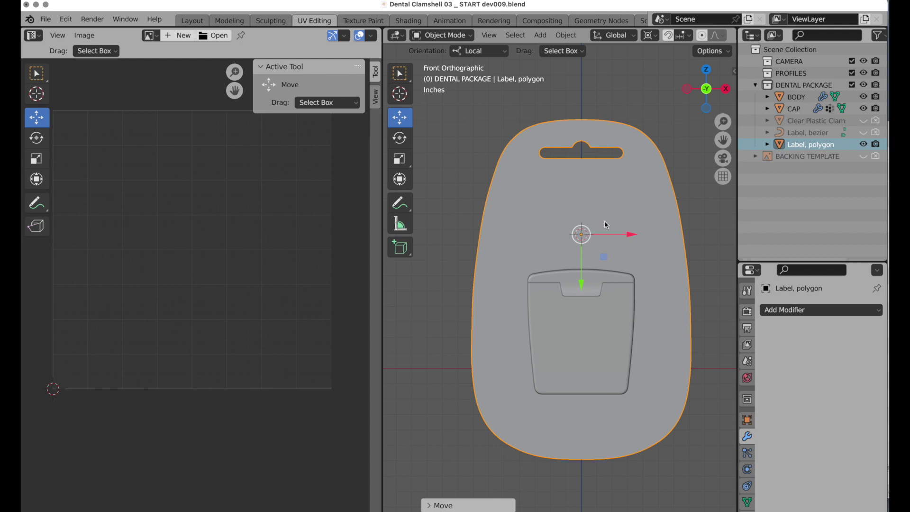
pyautogui.press('`')
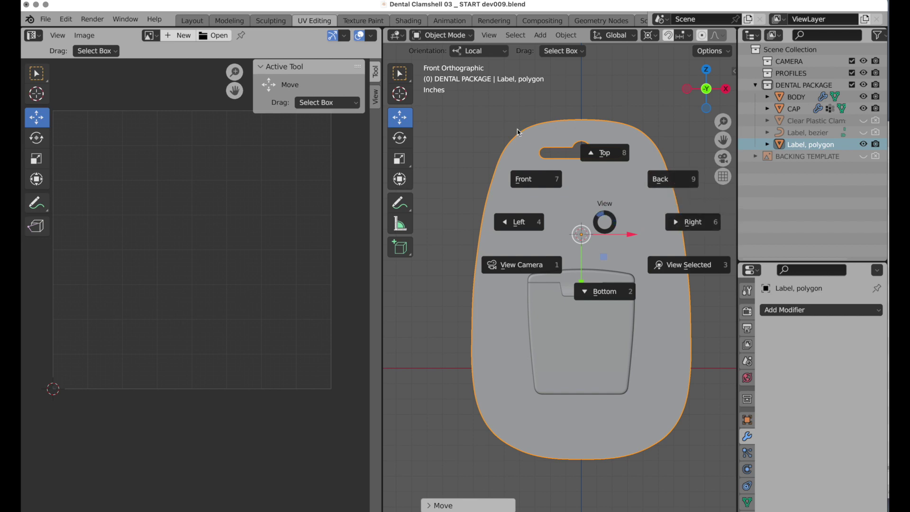
pyautogui.click(496, 132)
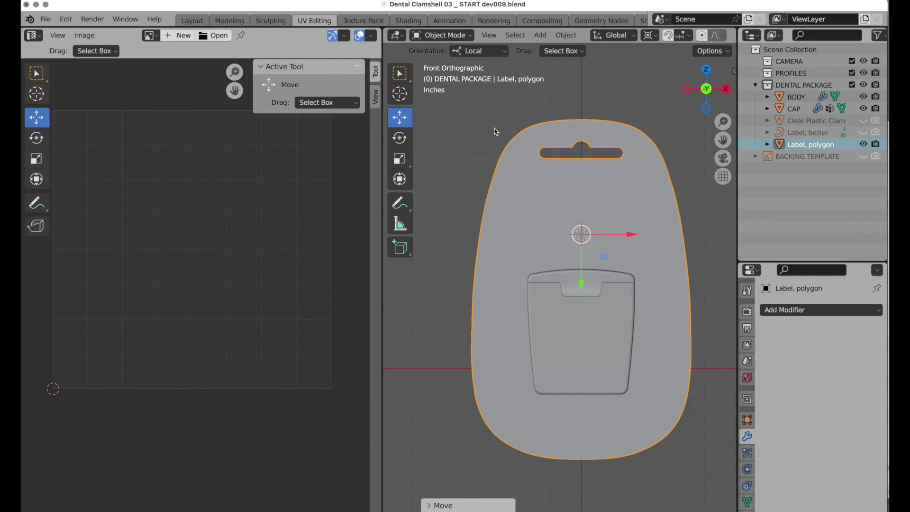
# Step: Project all of the label's UVs from the front view and set the UV X position to 0.5
pyautogui.press('Tab')
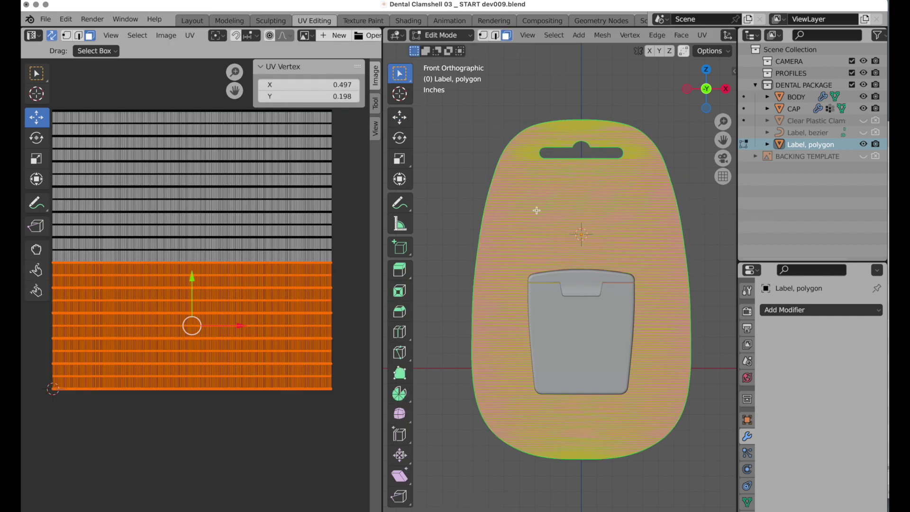
pyautogui.press('a')
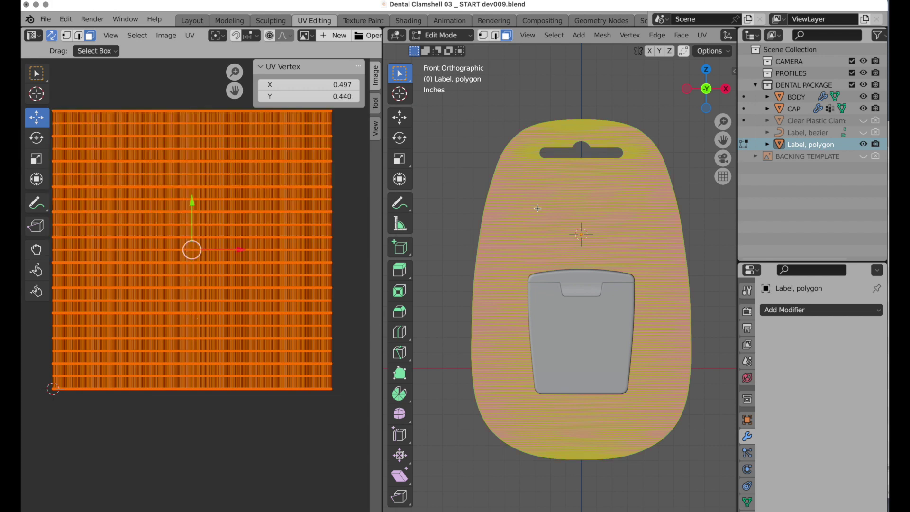
pyautogui.click(703, 37)
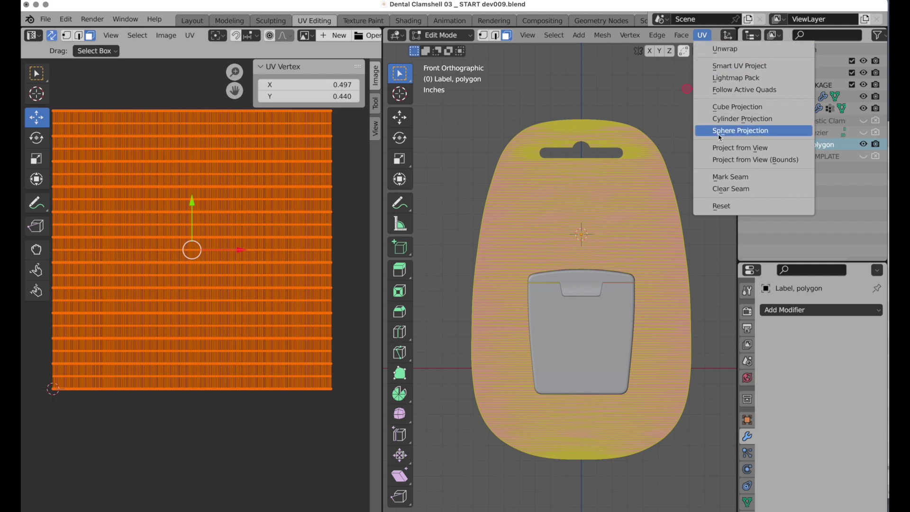
pyautogui.click(719, 149)
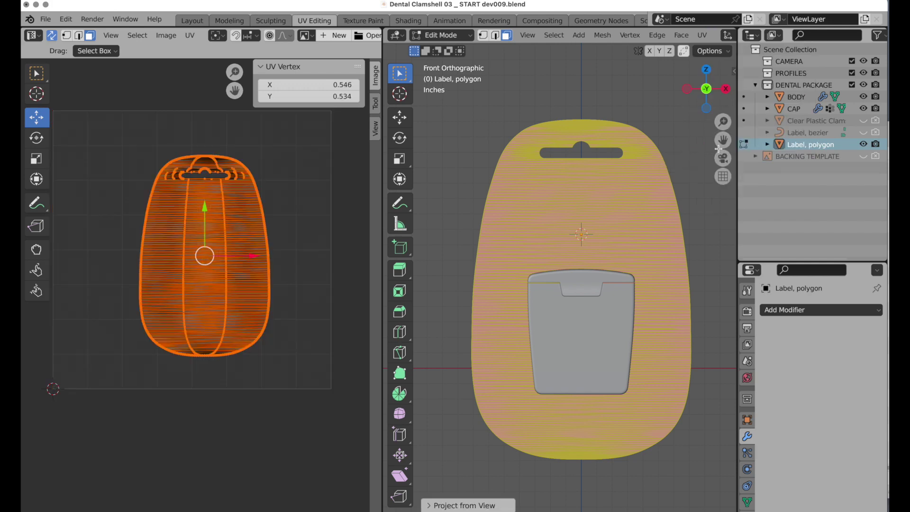
pyautogui.click(343, 85)
pyautogui.write('0.5')
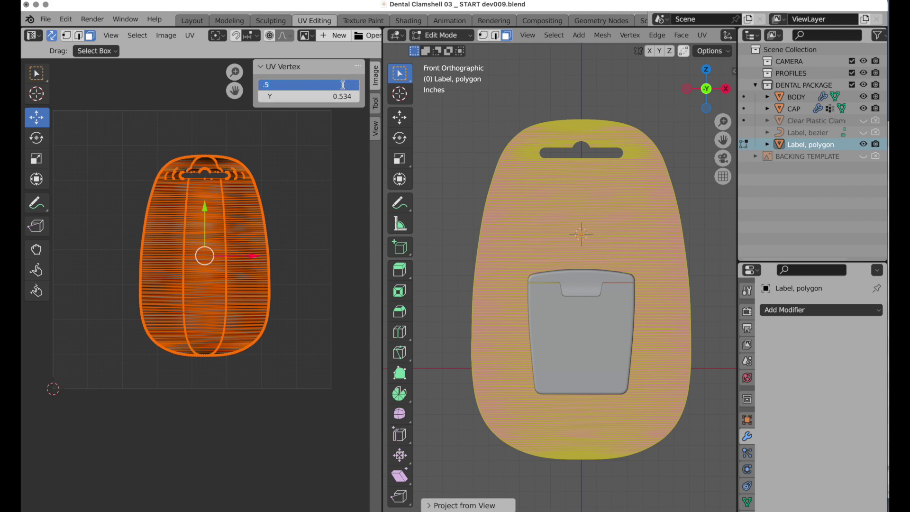
pyautogui.press('Return')
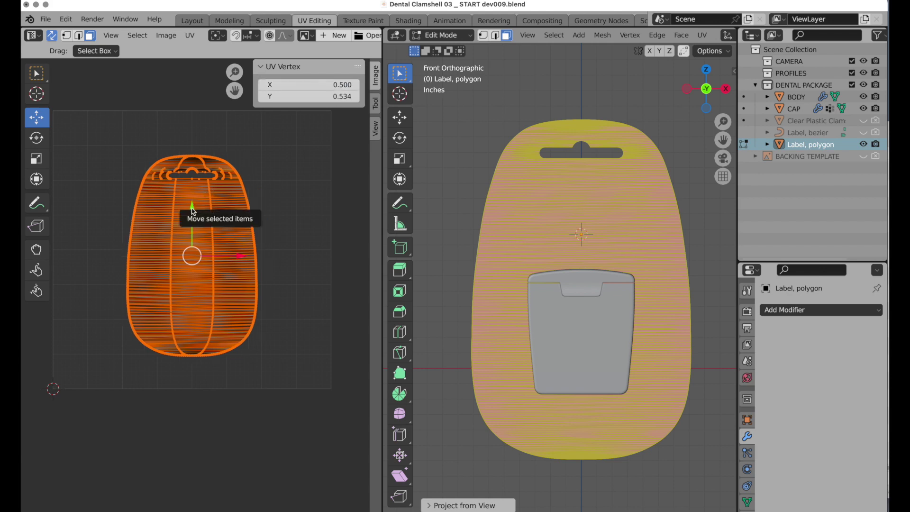
# Step: Shift the UV island upward and enlarge it to fill the UV square, then return to Object Mode
pyautogui.moveTo(194, 207); pyautogui.dragTo(195, 204)
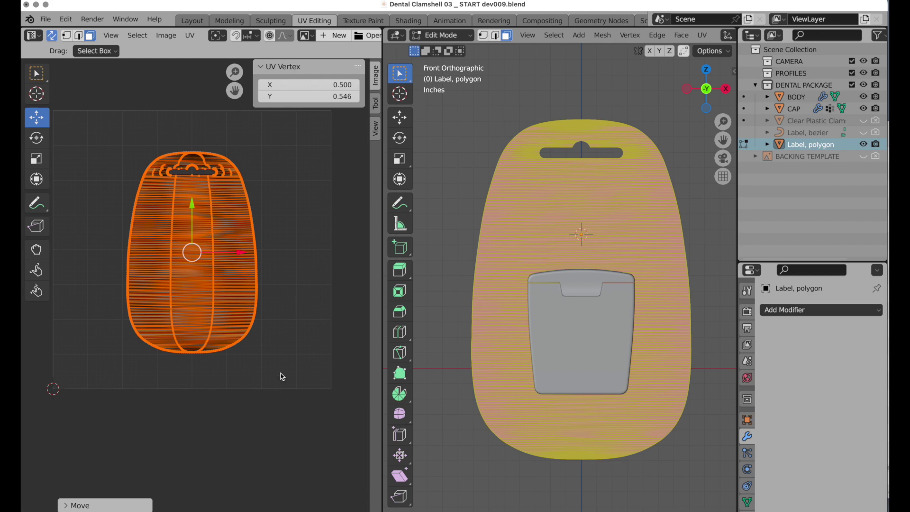
pyautogui.press('s')
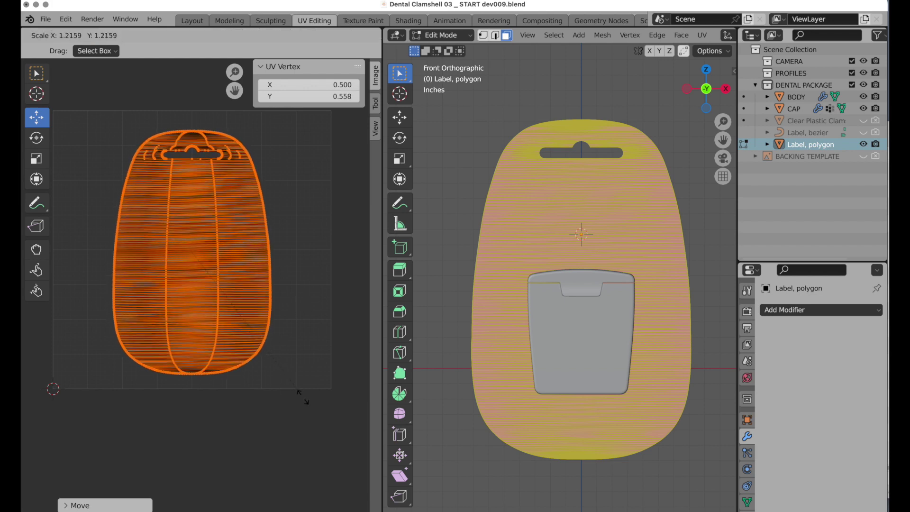
pyautogui.click(313, 413)
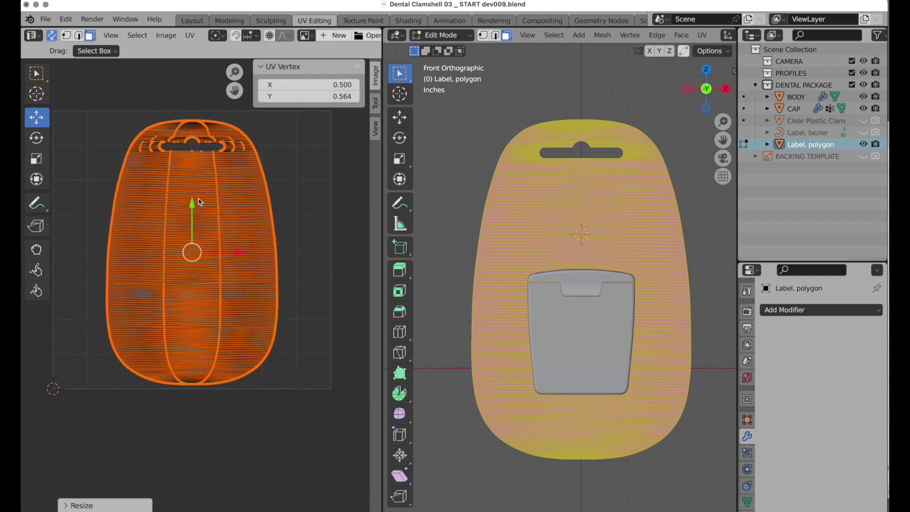
pyautogui.moveTo(192, 204); pyautogui.dragTo(195, 204)
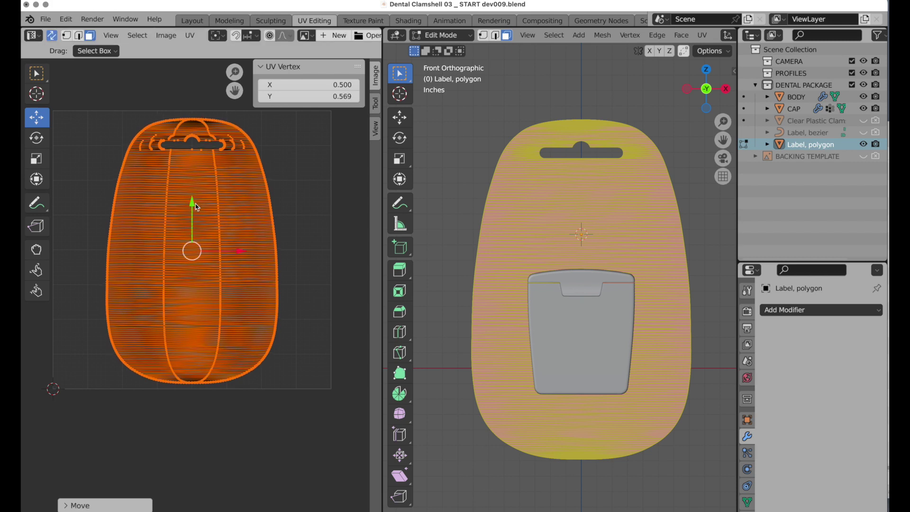
pyautogui.press('s')
pyautogui.click(349, 436)
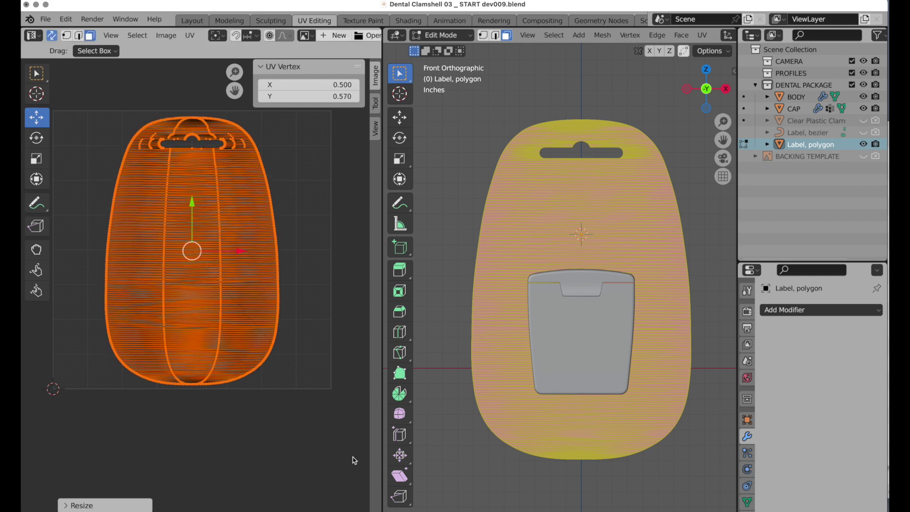
pyautogui.press('Tab')
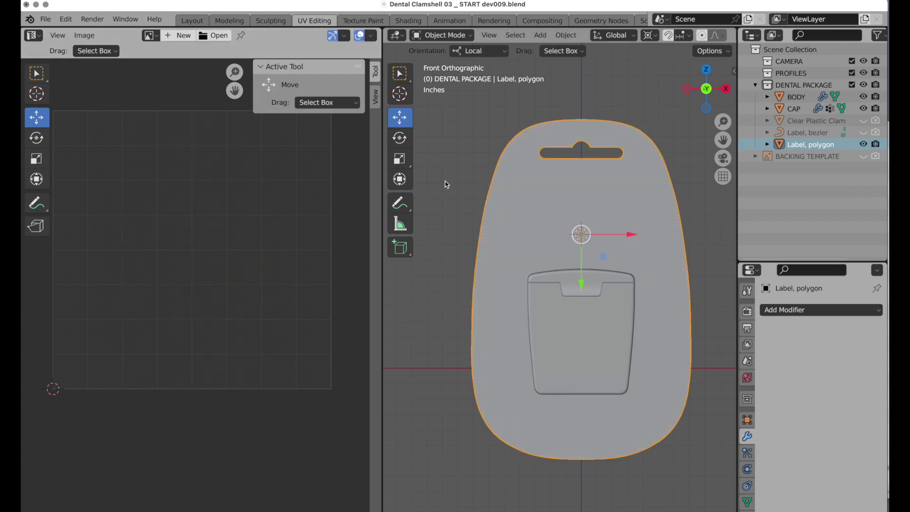
# Step: In the Shading workspace, bring the label card and its material's nodes into view
pyautogui.click(408, 22)
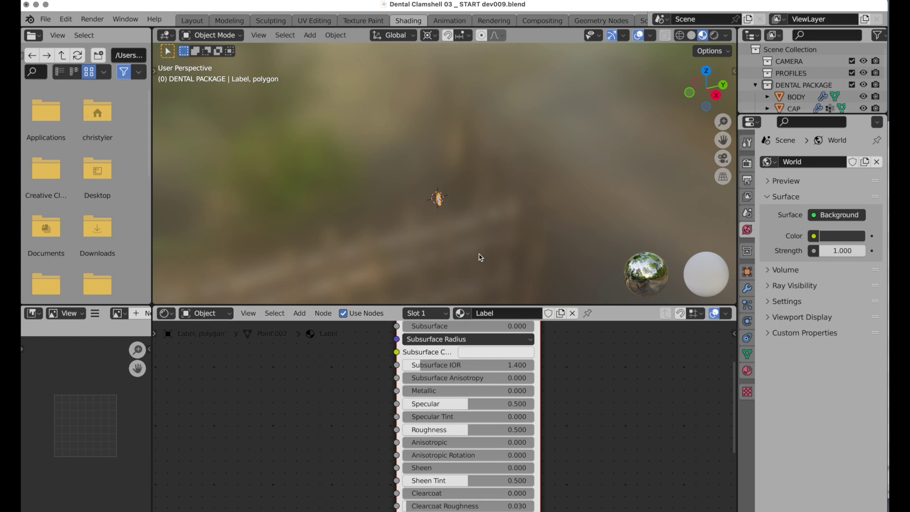
pyautogui.moveTo(480, 257); pyautogui.dragTo(508, 244, button='middle')
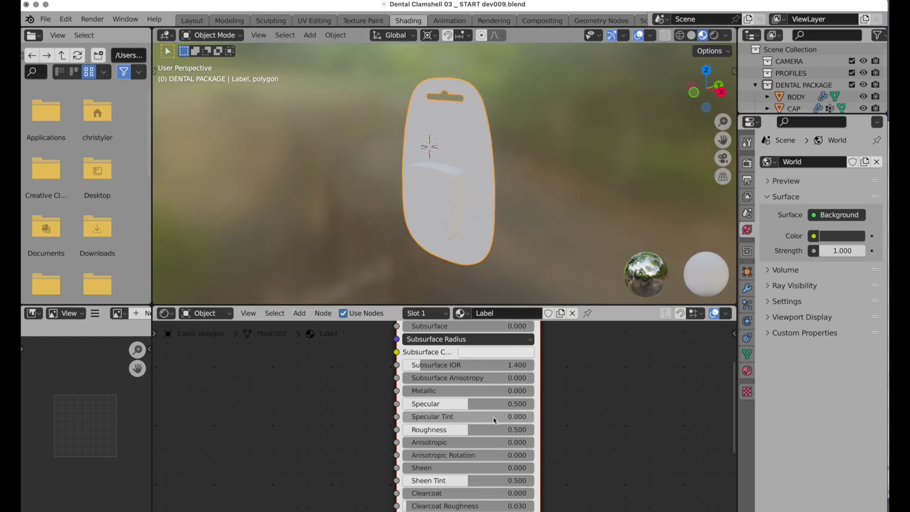
pyautogui.scroll(-2, 519, 438)
pyautogui.moveTo(519, 439); pyautogui.dragTo(572, 503, button='middle')
pyautogui.click(747, 371)
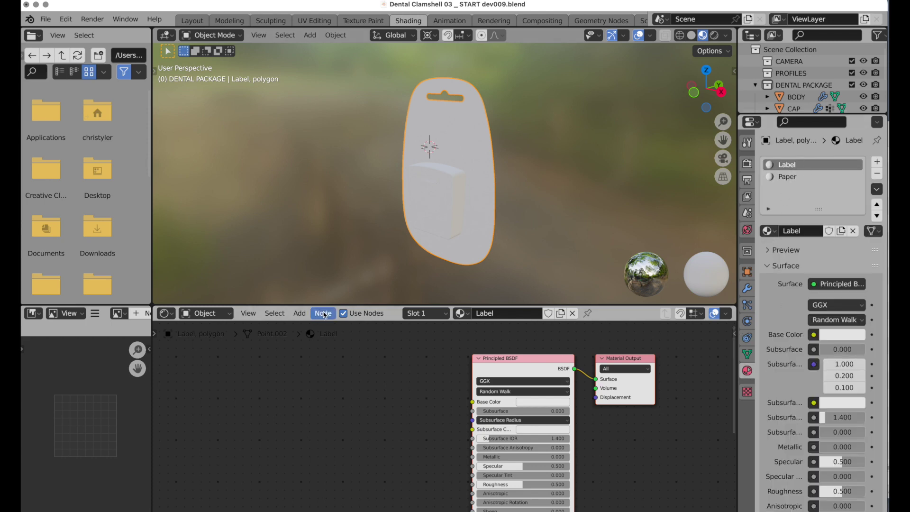
# Step: Add an Image Texture node left of the shader and browse for its image
pyautogui.click(301, 313)
pyautogui.click(304, 326)
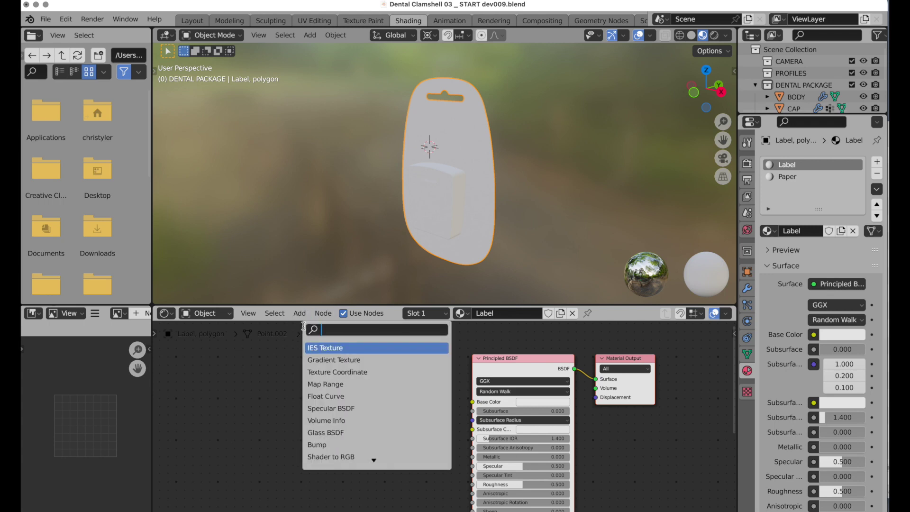
pyautogui.write('image texture')
pyautogui.press('Return')
pyautogui.click(297, 379)
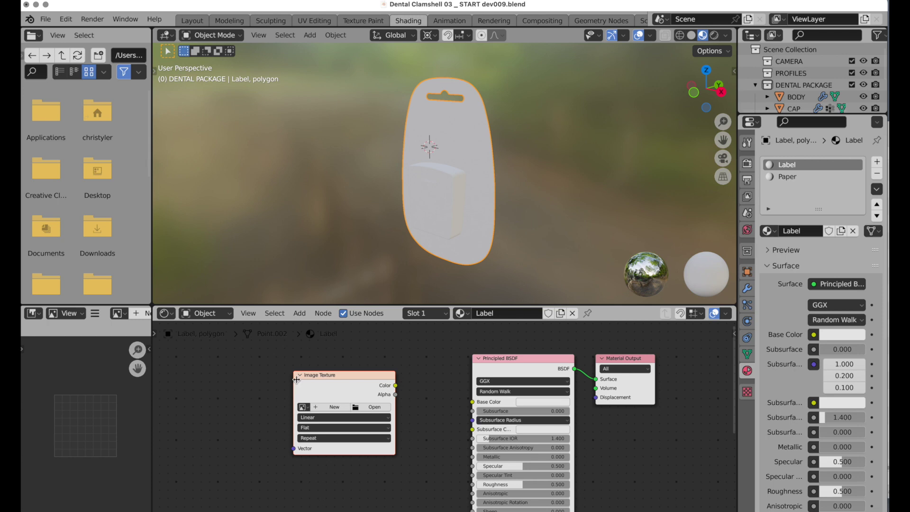
pyautogui.click(372, 407)
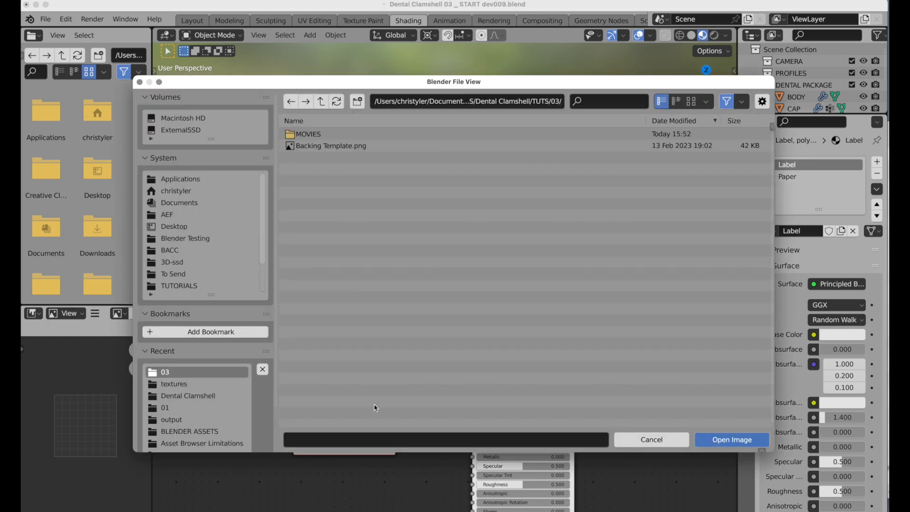
# Step: Load FLOSS-backing_color.png from the textures folder and connect its Color to Base Color
pyautogui.click(321, 101)
pyautogui.click(321, 101)
pyautogui.click(320, 155)
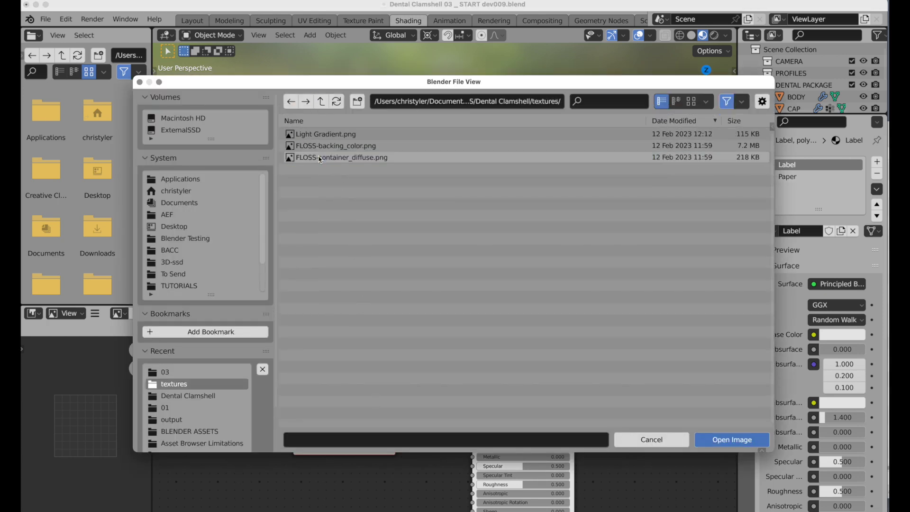
pyautogui.click(320, 150)
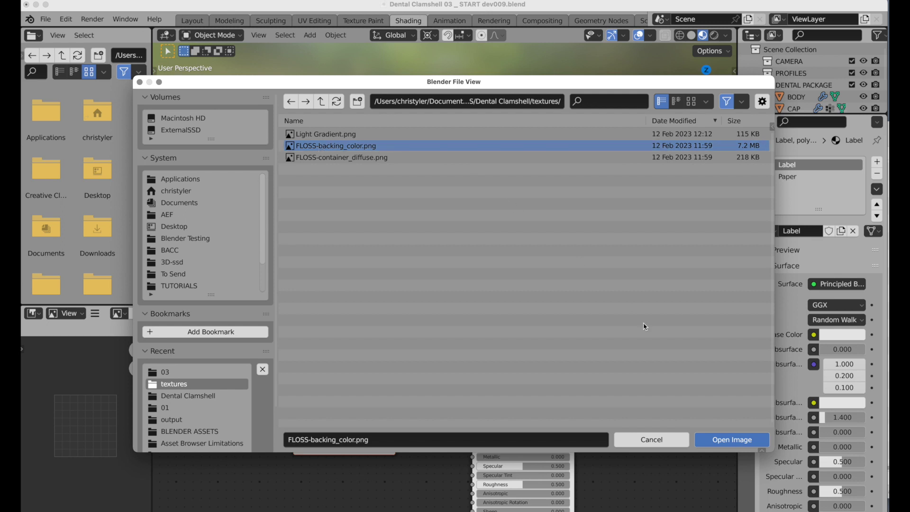
pyautogui.click(713, 440)
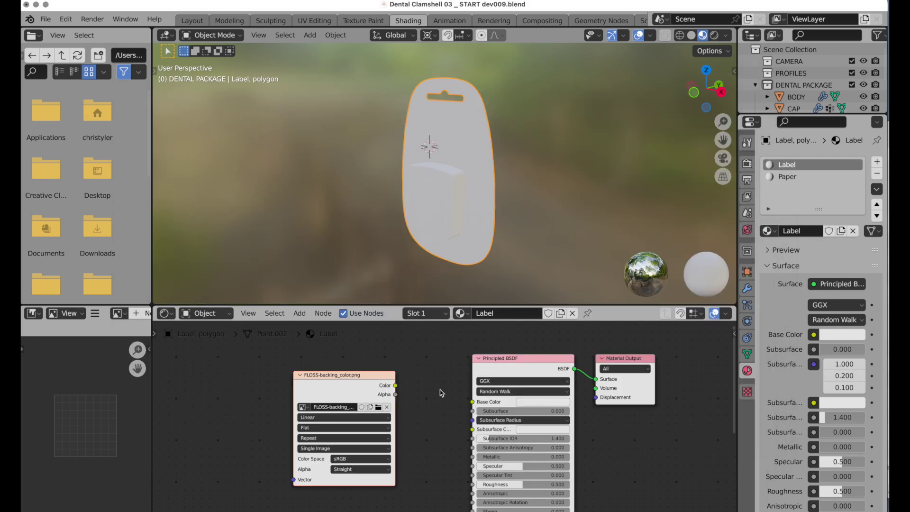
pyautogui.moveTo(396, 385); pyautogui.dragTo(472, 402)
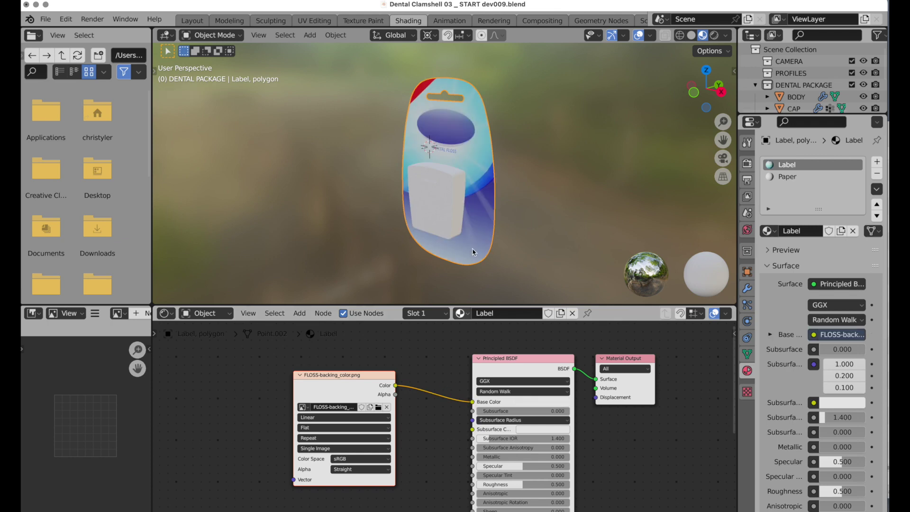
# Step: Orbit to view the card face-on with its floss artwork, then deselect it
pyautogui.moveTo(376, 219); pyautogui.dragTo(451, 223, button='middle')
pyautogui.scroll(3, 418, 120)
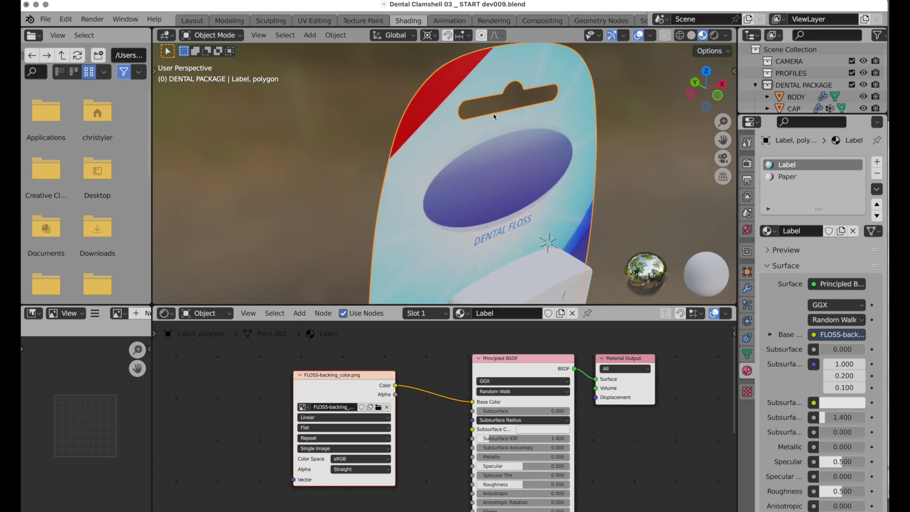
pyautogui.moveTo(496, 133); pyautogui.dragTo(412, 140, button='middle')
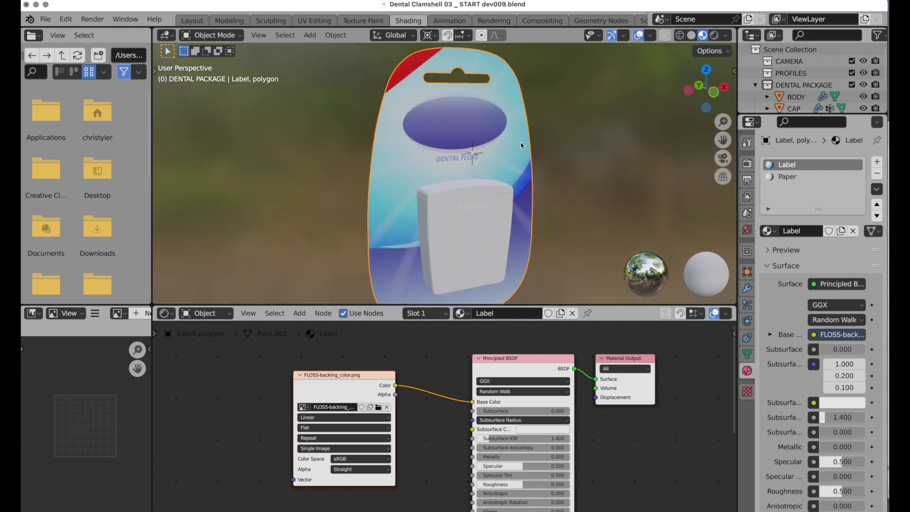
pyautogui.click(560, 150)
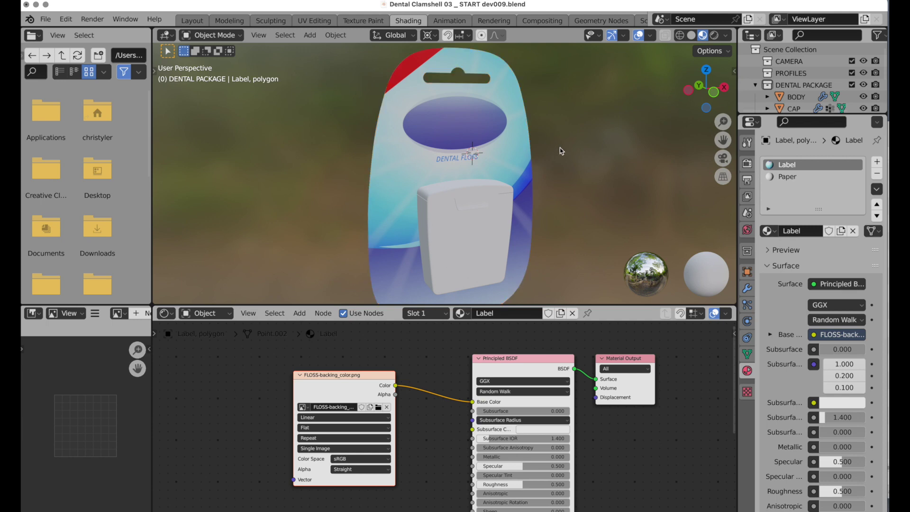